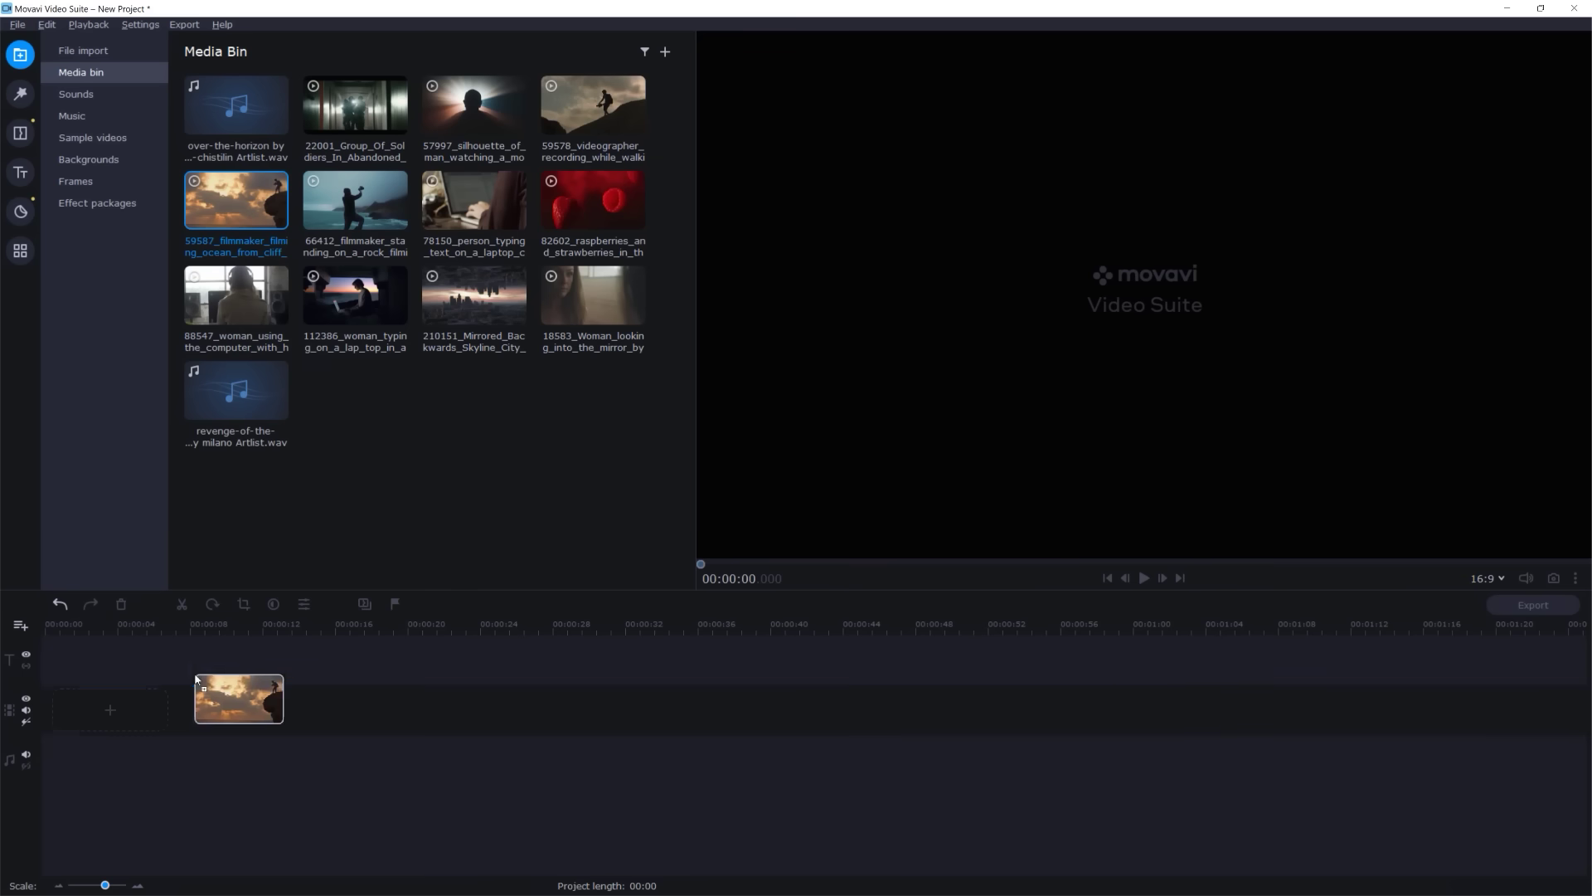
Add the videographer, 66412 and 88547 clips after the cliff clip on the video track
{"action": "left_click_drag", "start_coordinate": [29, 706], "coordinate": [48, 709]}
{"action": "left_click_drag", "start_coordinate": [593, 105], "coordinate": [182, 711]}
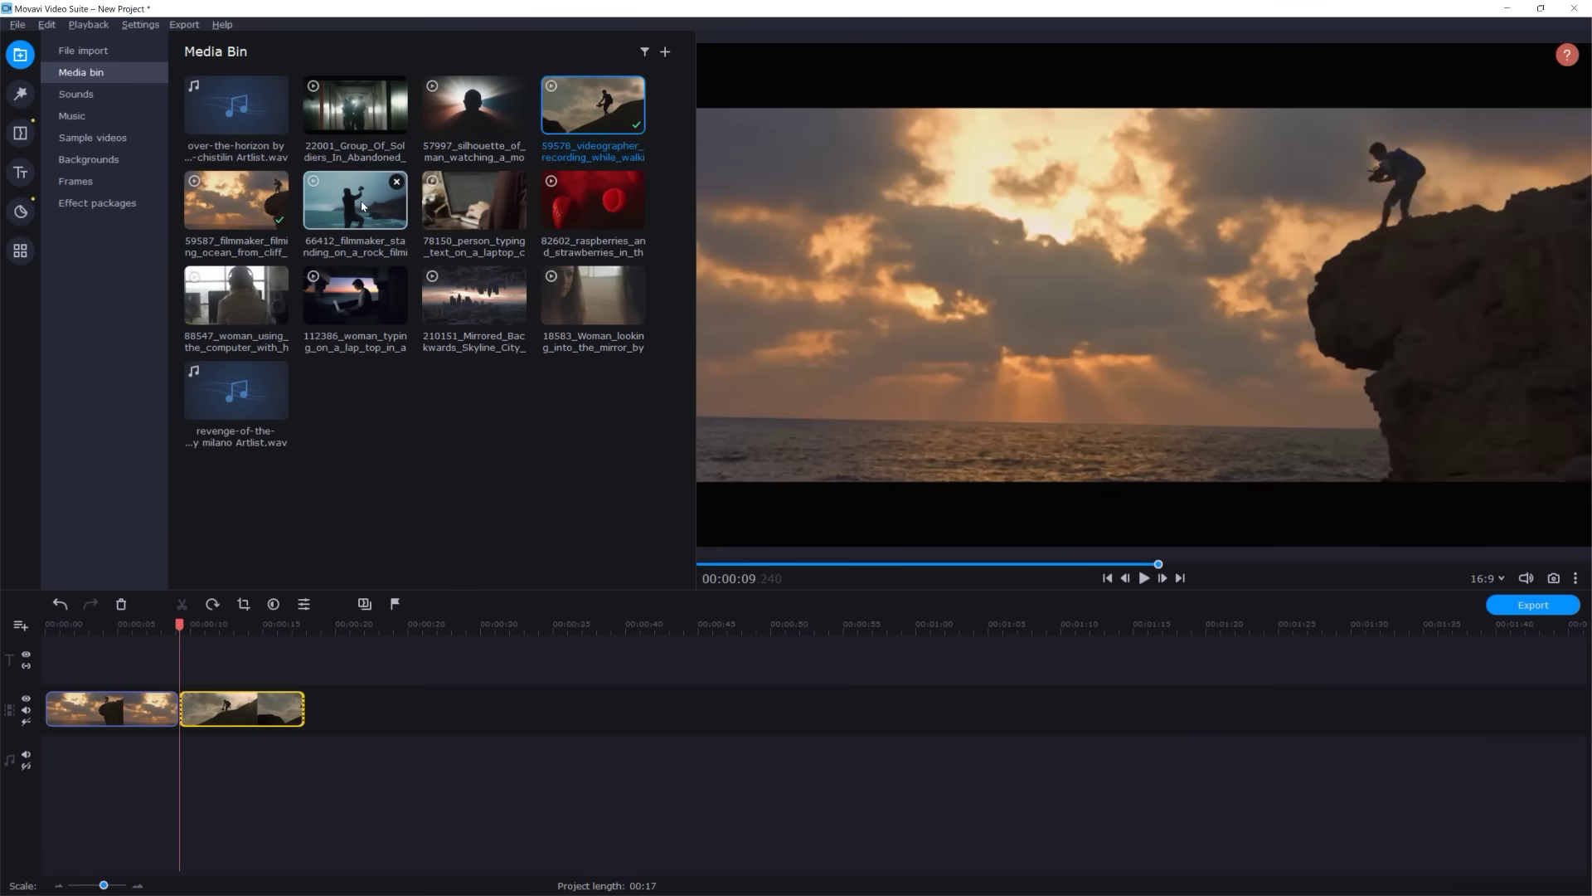
{"action": "left_click_drag", "start_coordinate": [355, 199], "coordinate": [330, 715]}
{"action": "left_click_drag", "start_coordinate": [237, 295], "coordinate": [499, 710]}
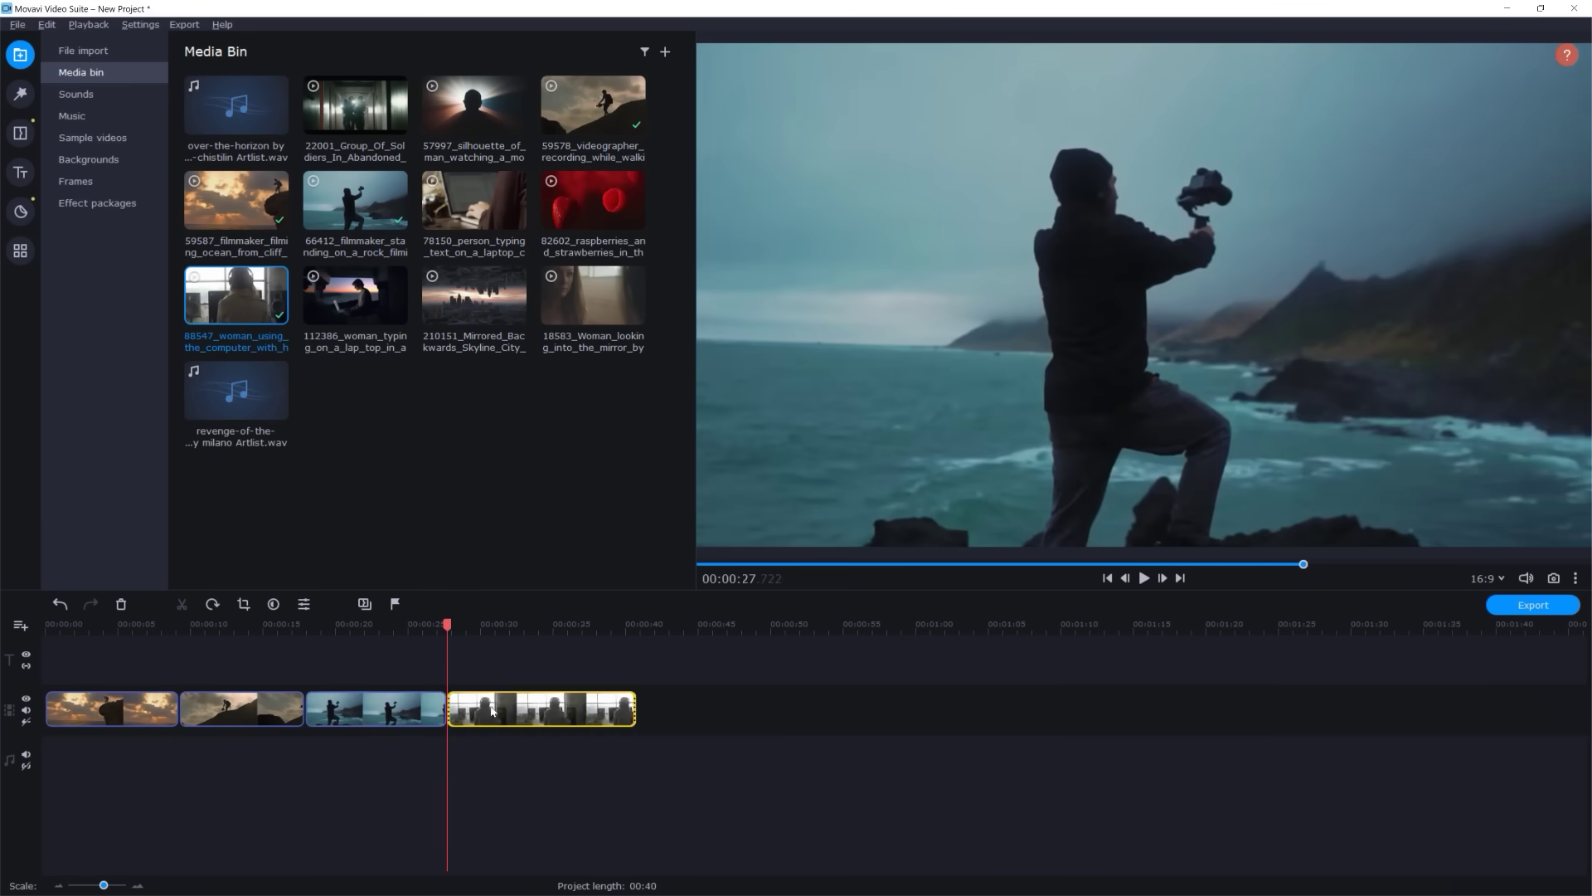
{"action": "left_click", "coordinate": [386, 718]}
Lay the revenge-of-the-punks wav music on the audio track and split the first clip at the playhead
{"action": "left_click_drag", "start_coordinate": [237, 390], "coordinate": [116, 720]}
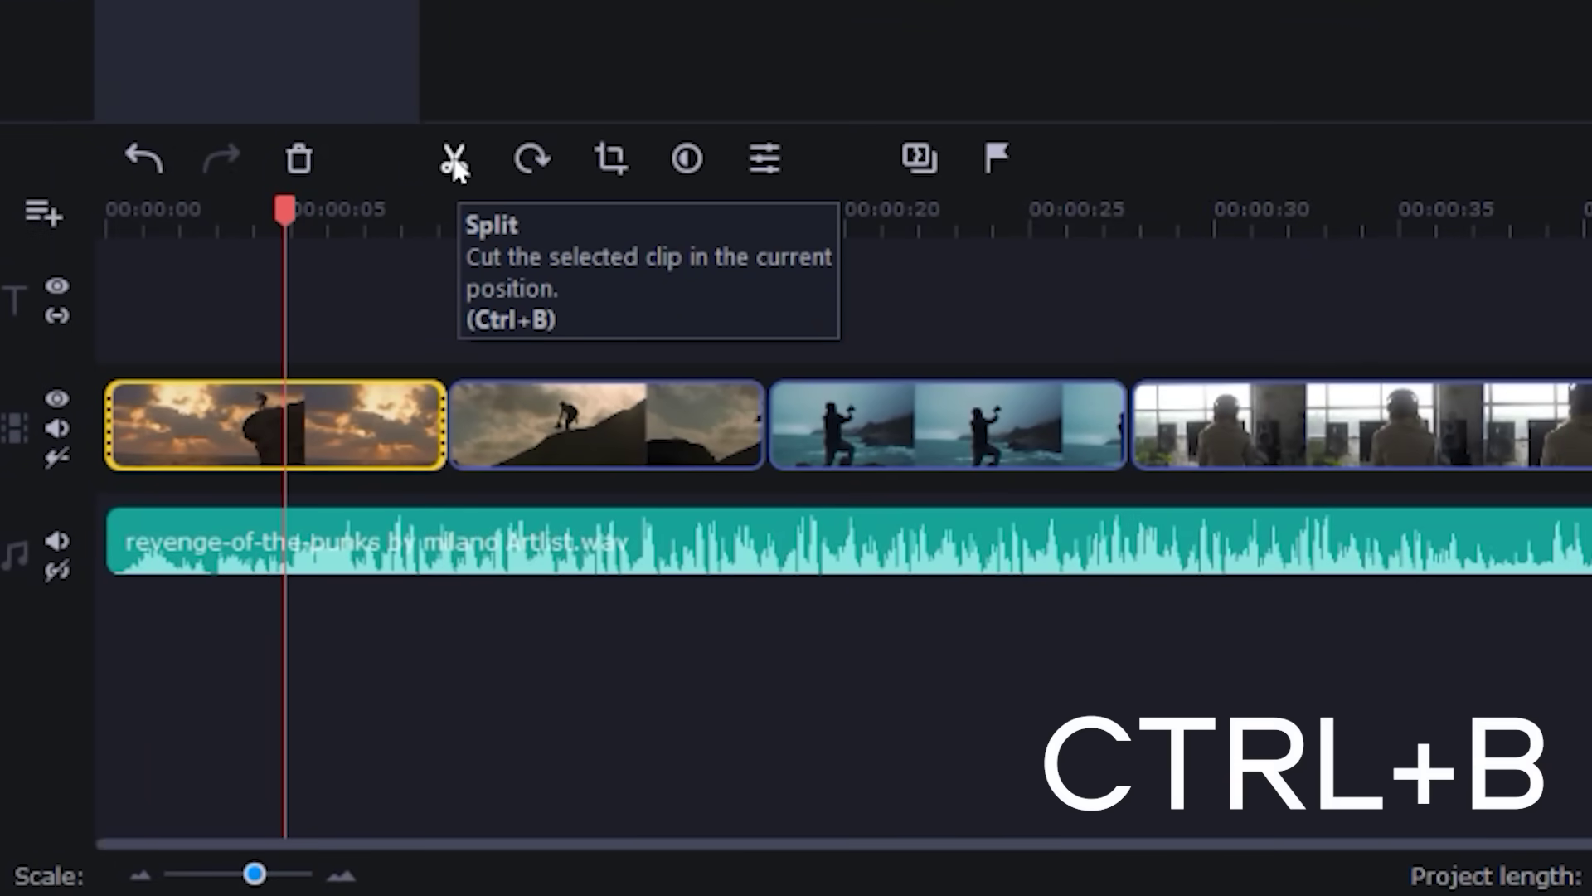
{"action": "key", "text": "ctrl+b"}
{"action": "left_click", "coordinate": [389, 311]}
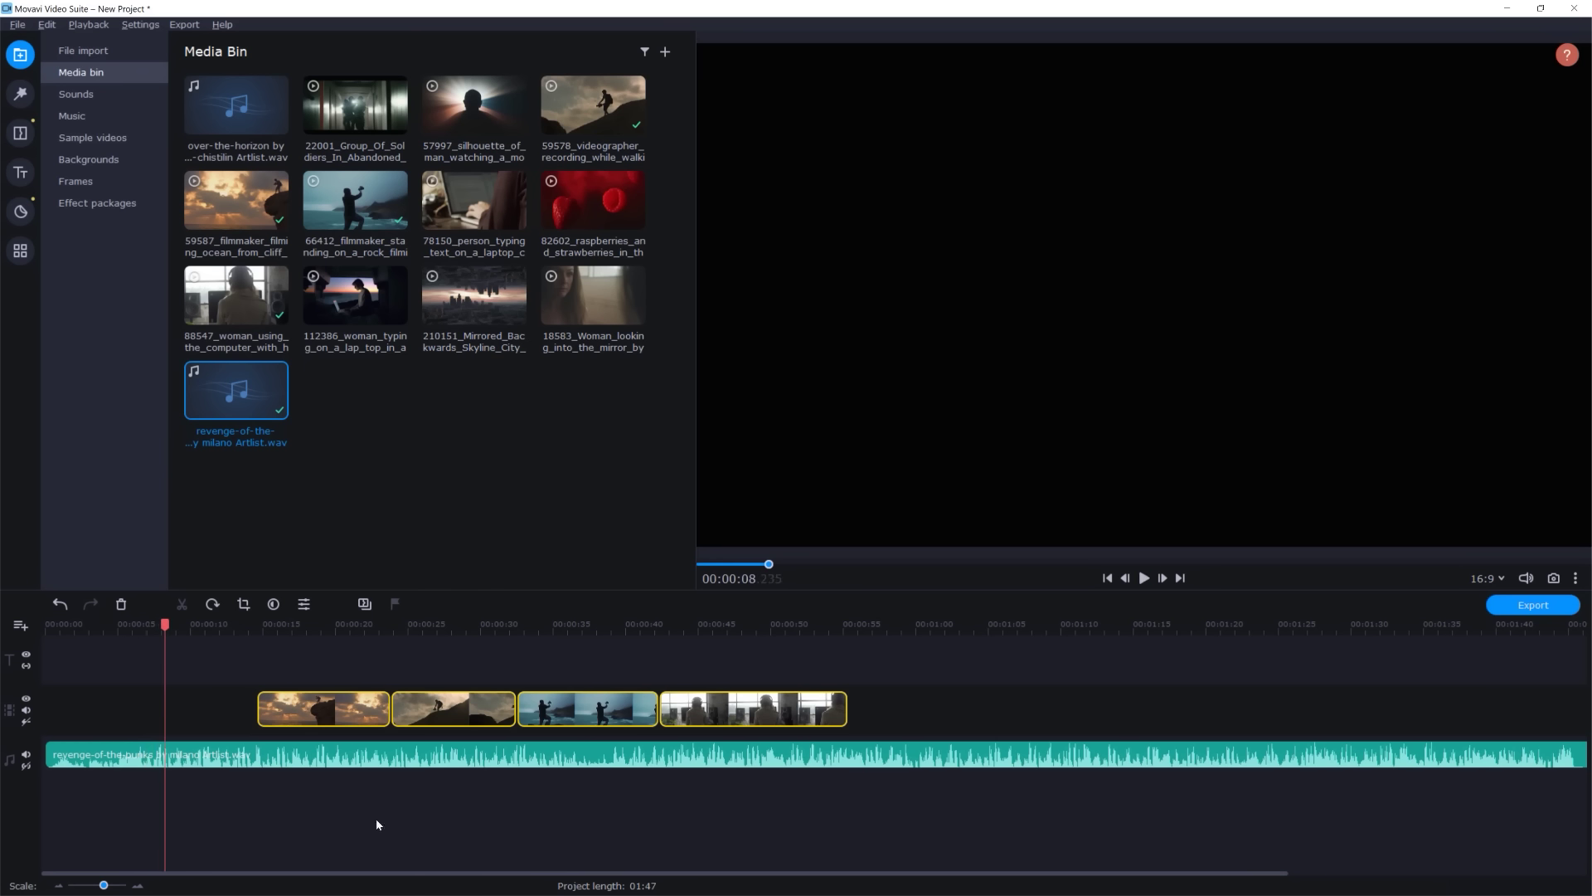
Add a marker at about 6.5 seconds on the music and start the cliff clip there
{"action": "left_click_drag", "start_coordinate": [103, 886], "coordinate": [108, 886]}
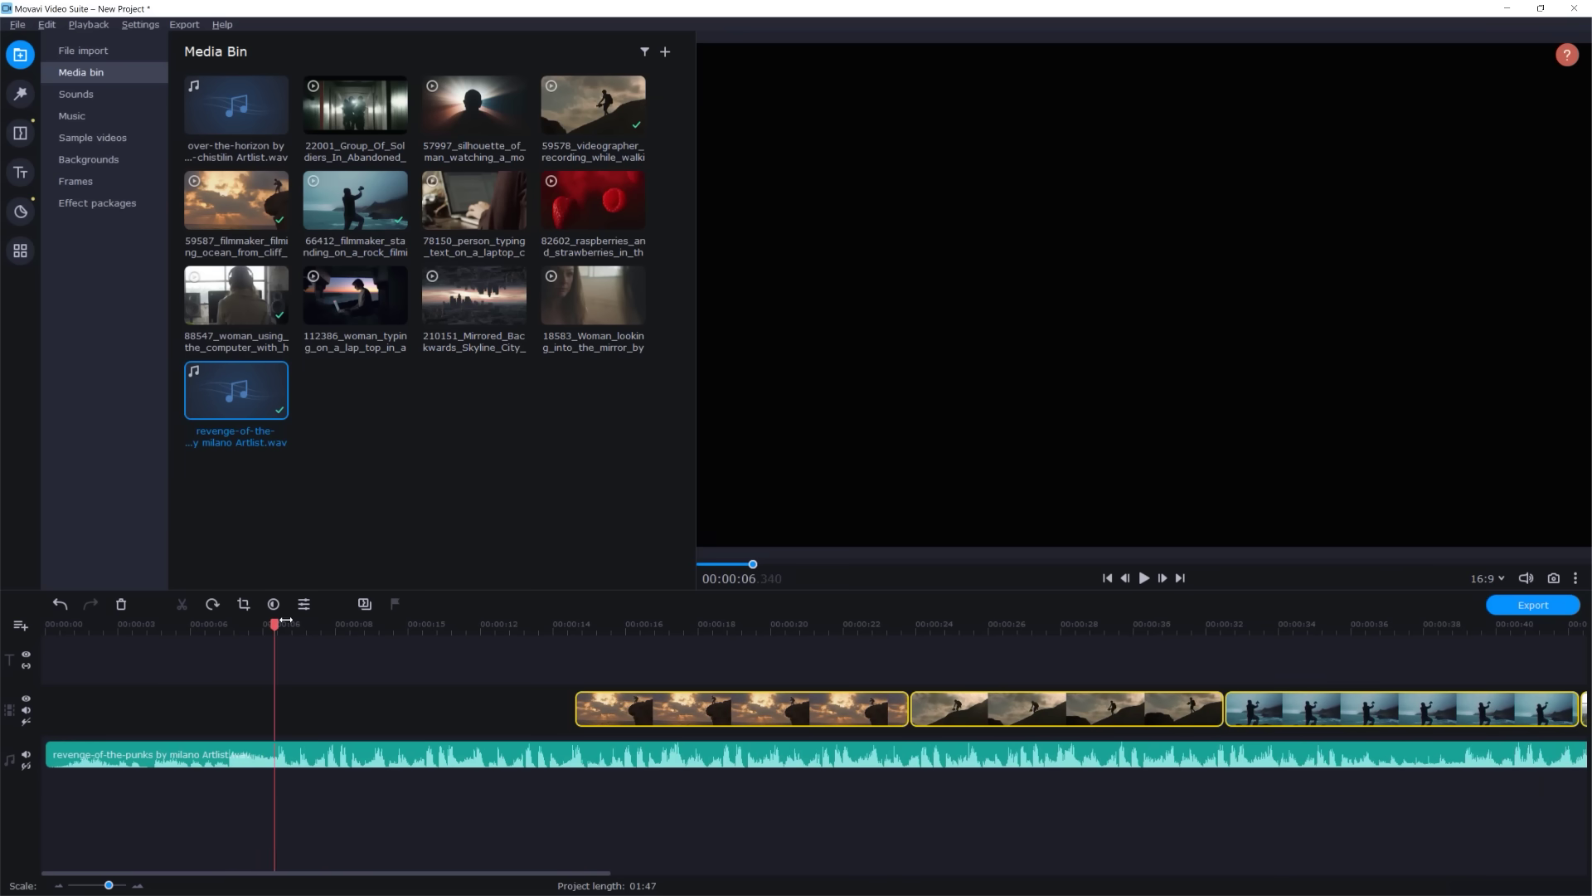
{"action": "left_click", "coordinate": [282, 763]}
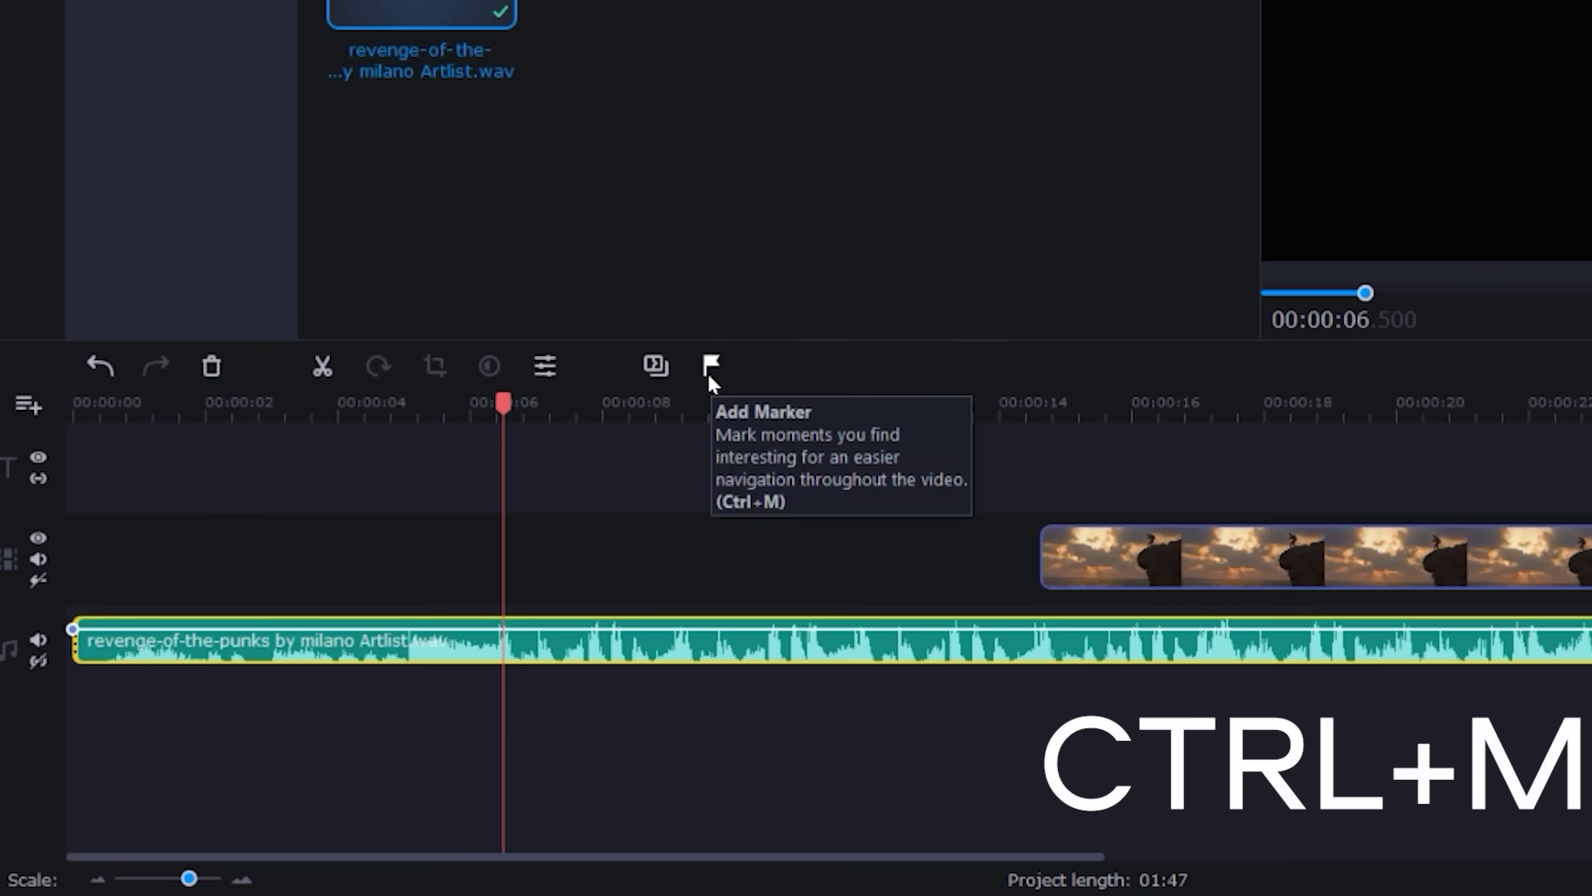
{"action": "left_click", "coordinate": [710, 366]}
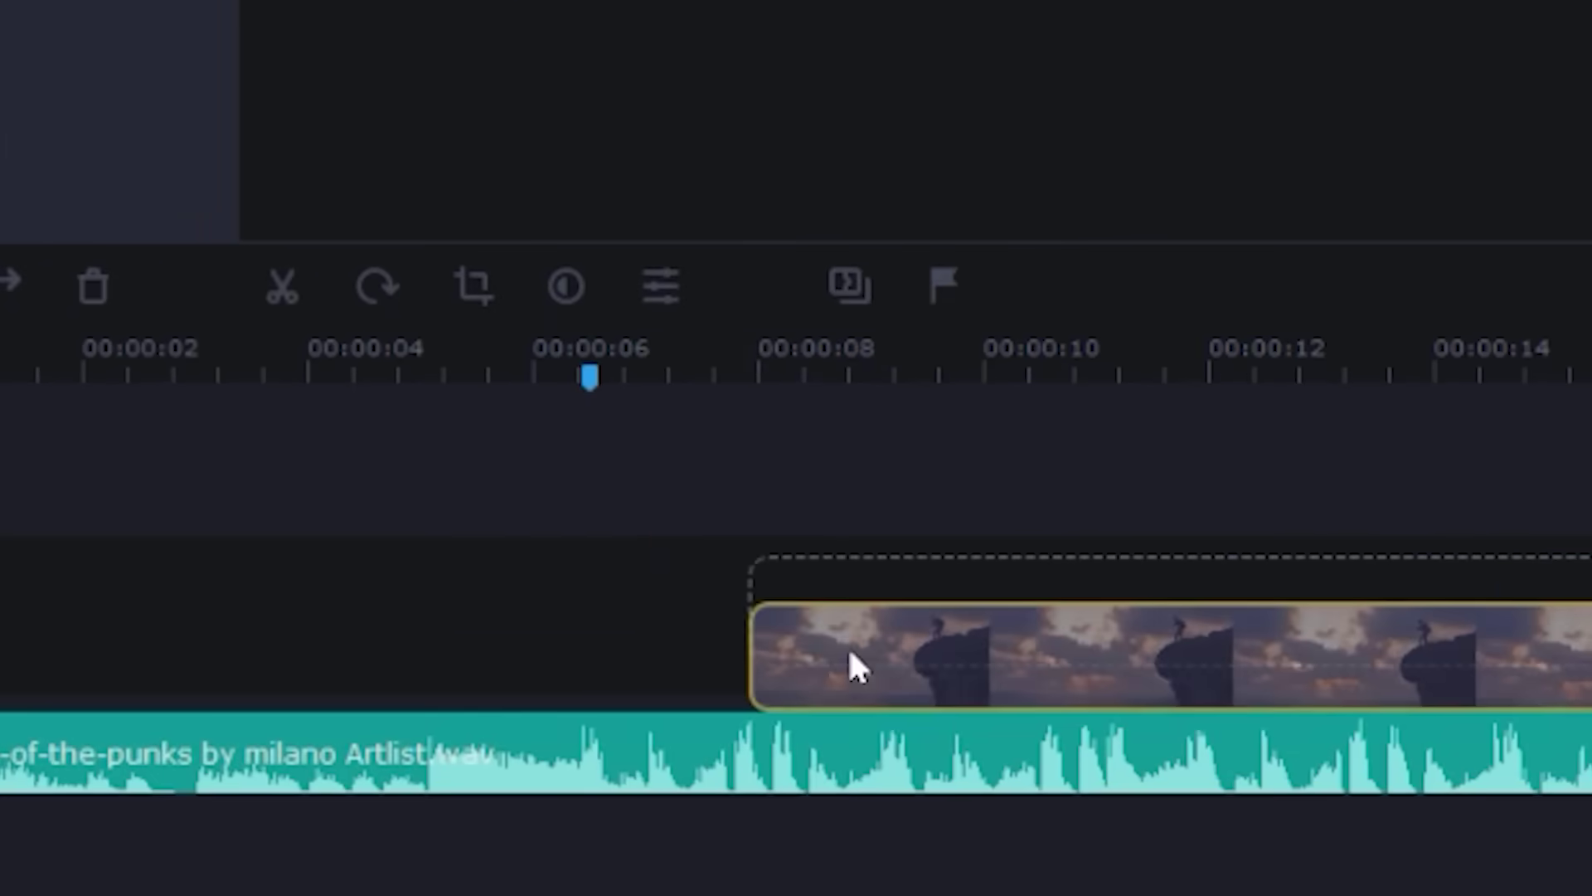
{"action": "left_click_drag", "start_coordinate": [848, 645], "coordinate": [834, 606]}
{"action": "key", "text": "ctrl+Left"}
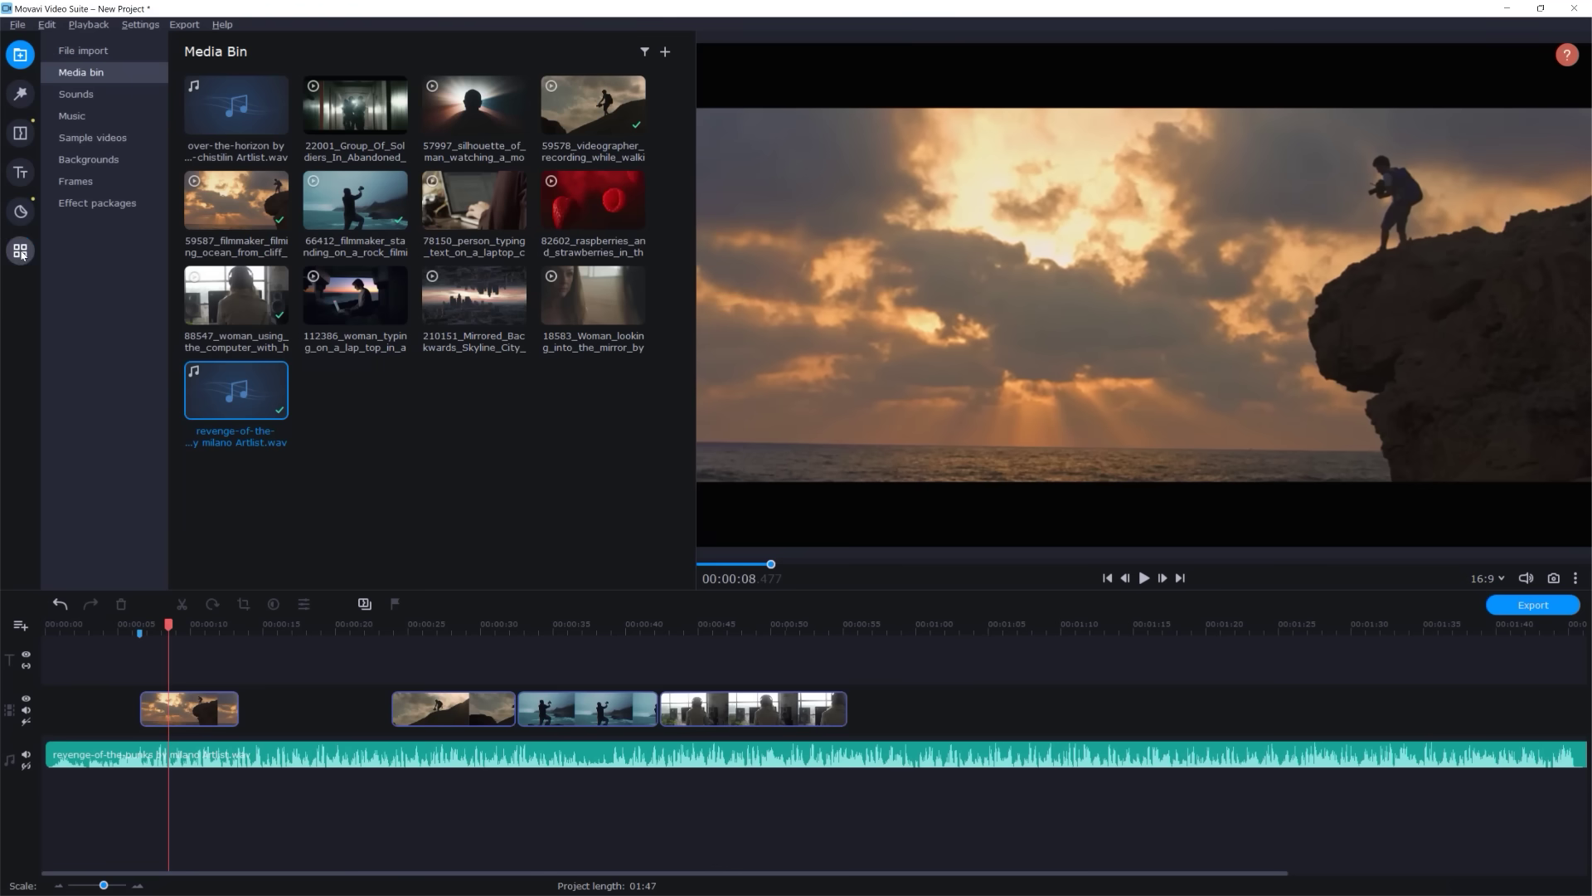
Run Beat Detection on the music clip to mark its audio beats
{"action": "left_click", "coordinate": [21, 252]}
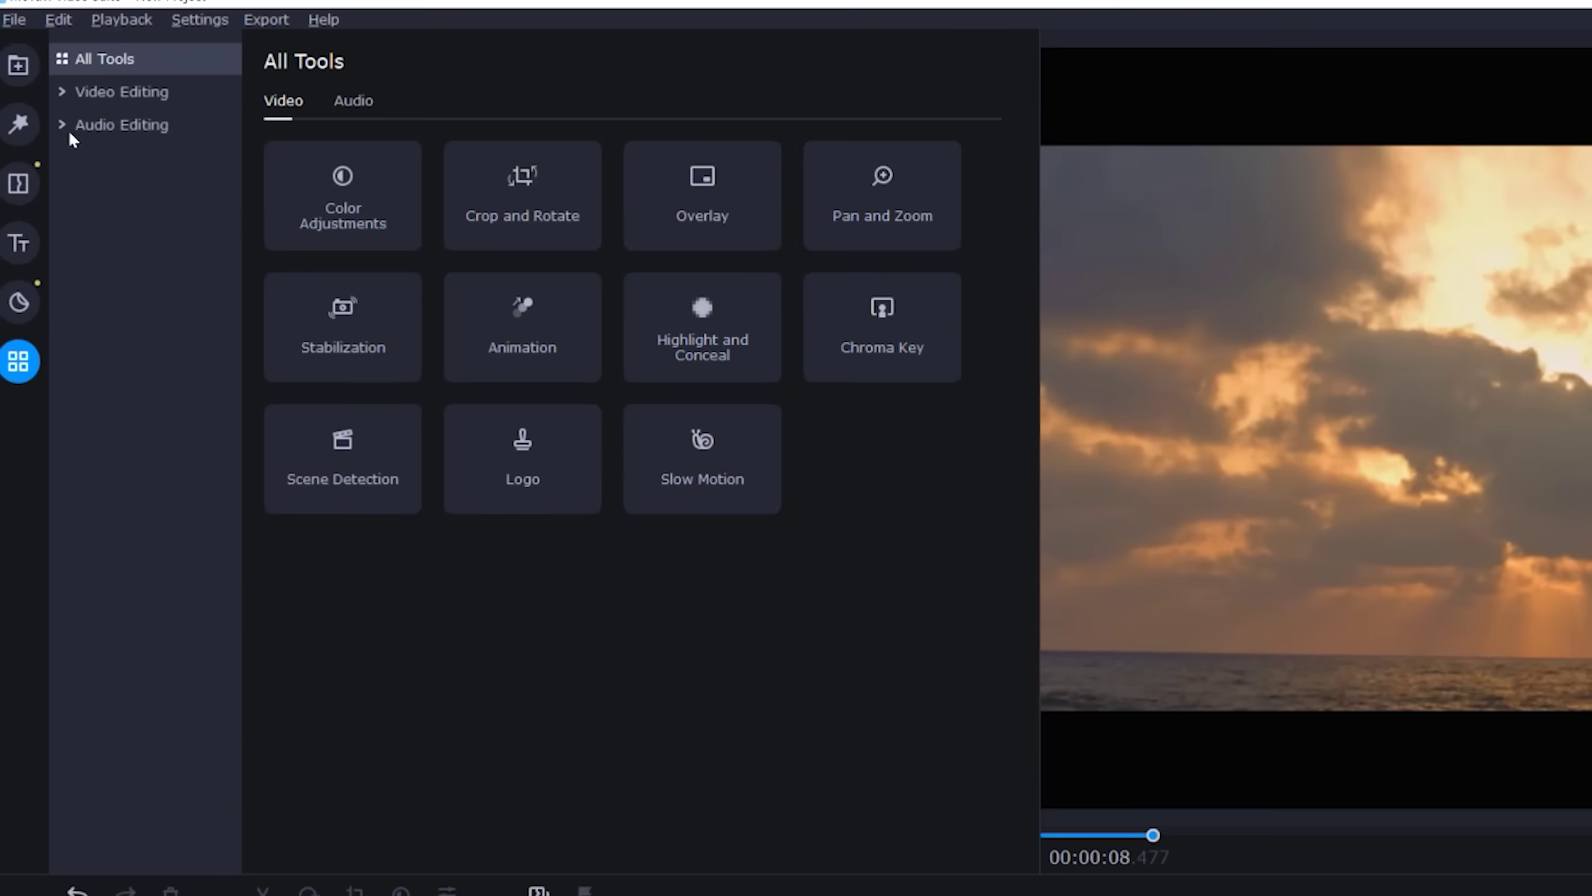
{"action": "left_click", "coordinate": [53, 98]}
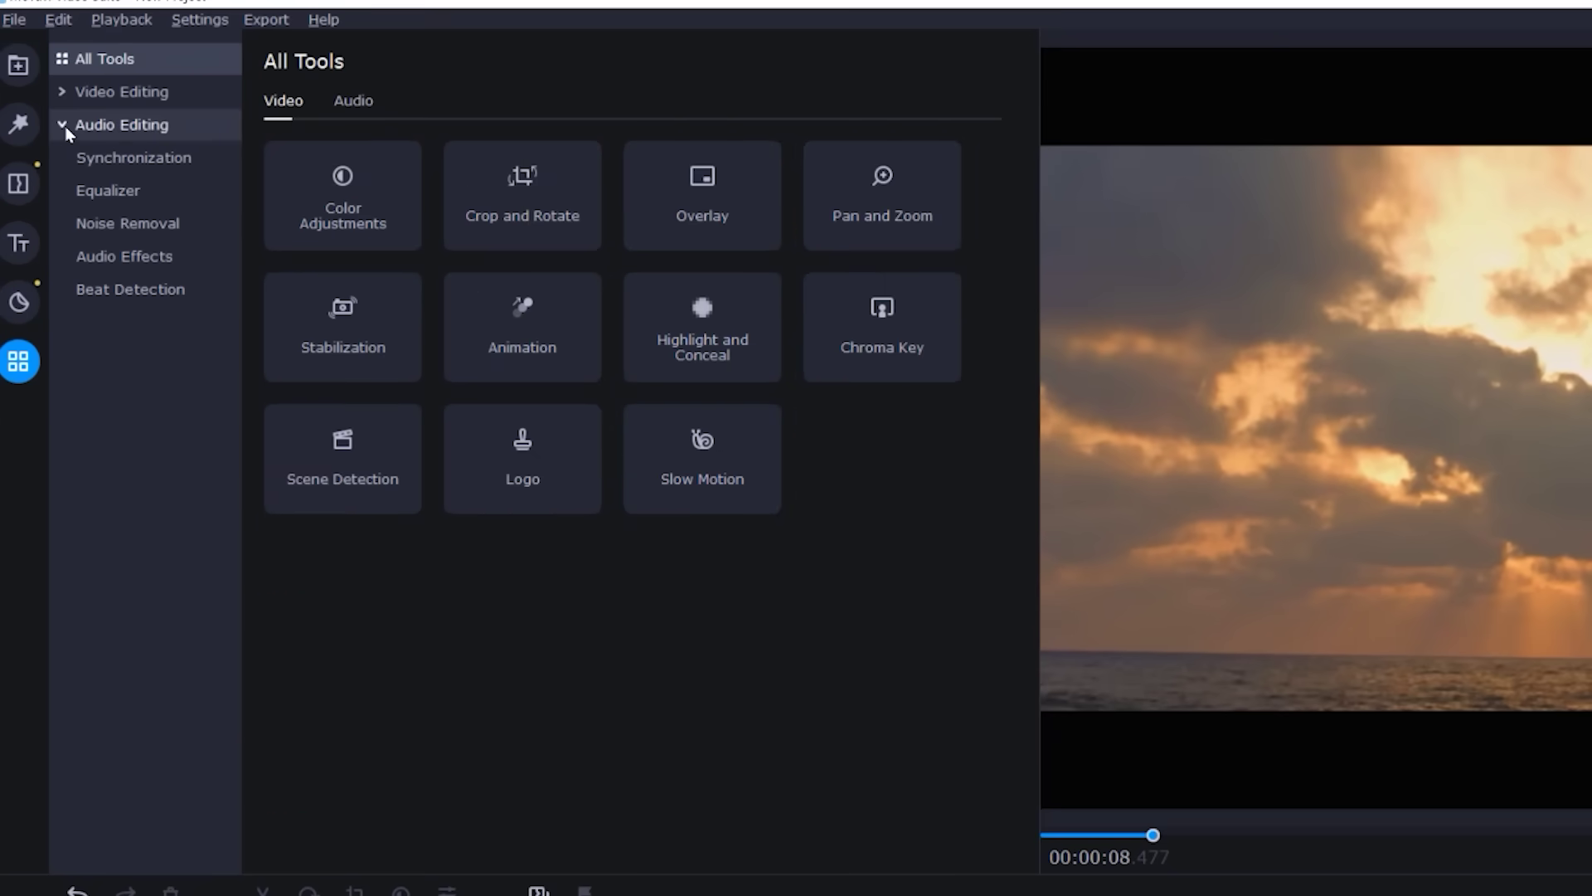
{"action": "left_click", "coordinate": [107, 131]}
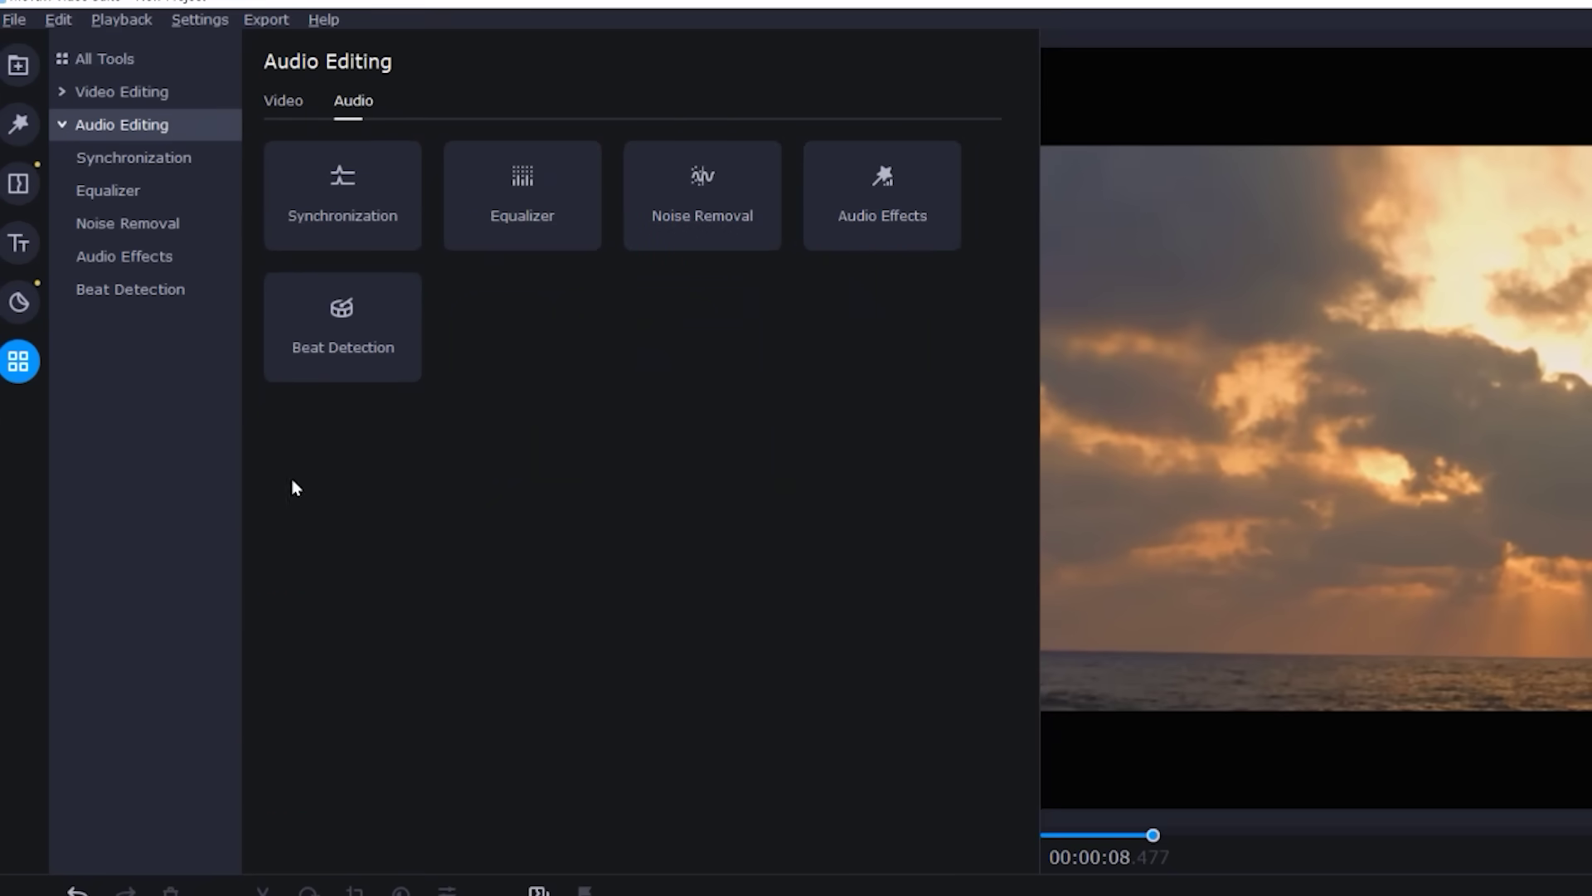
{"action": "left_click", "coordinate": [367, 365]}
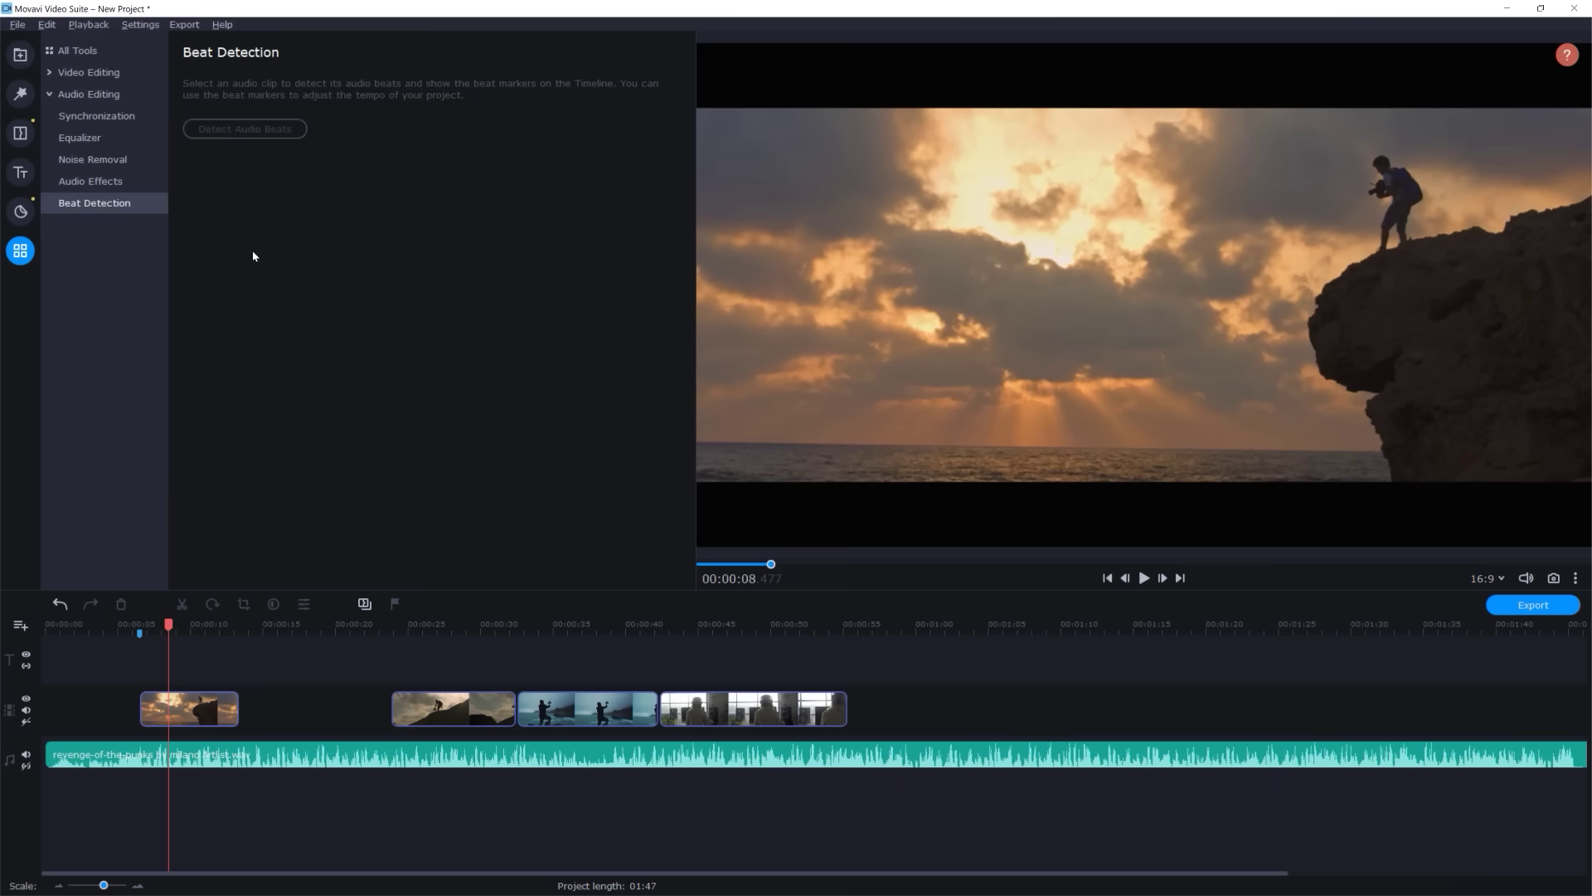
{"action": "left_click", "coordinate": [170, 764]}
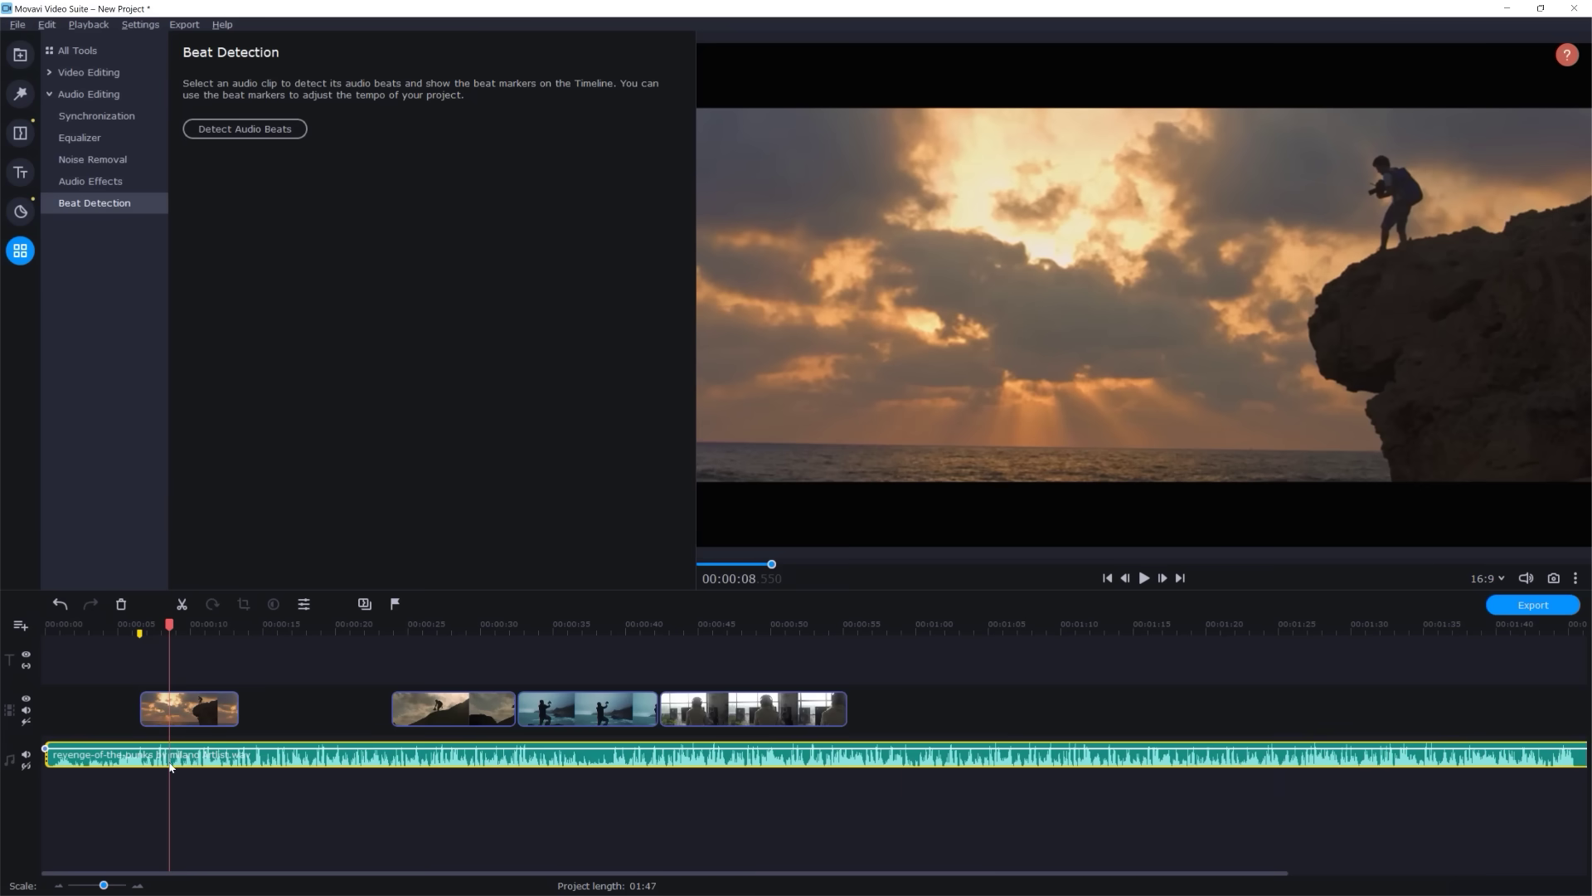
{"action": "left_click", "coordinate": [249, 131]}
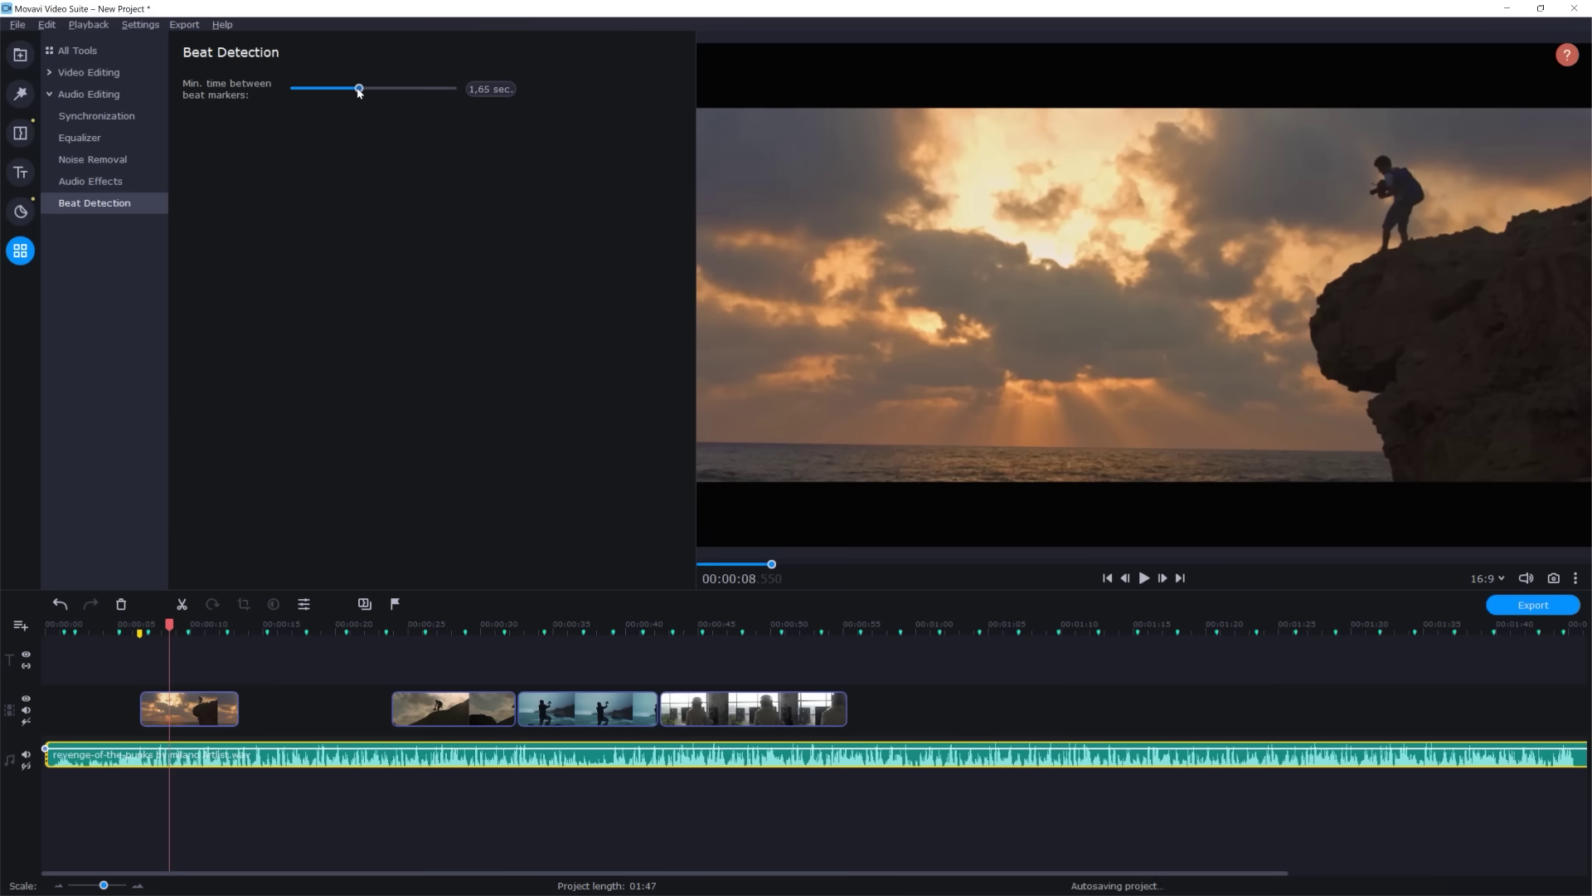
Trim the first clip to the beat markers and close the gap with the second clip
{"action": "left_click_drag", "start_coordinate": [211, 710], "coordinate": [343, 707]}
{"action": "left_click_drag", "start_coordinate": [446, 711], "coordinate": [348, 712]}
{"action": "left_click_drag", "start_coordinate": [627, 707], "coordinate": [485, 706]}
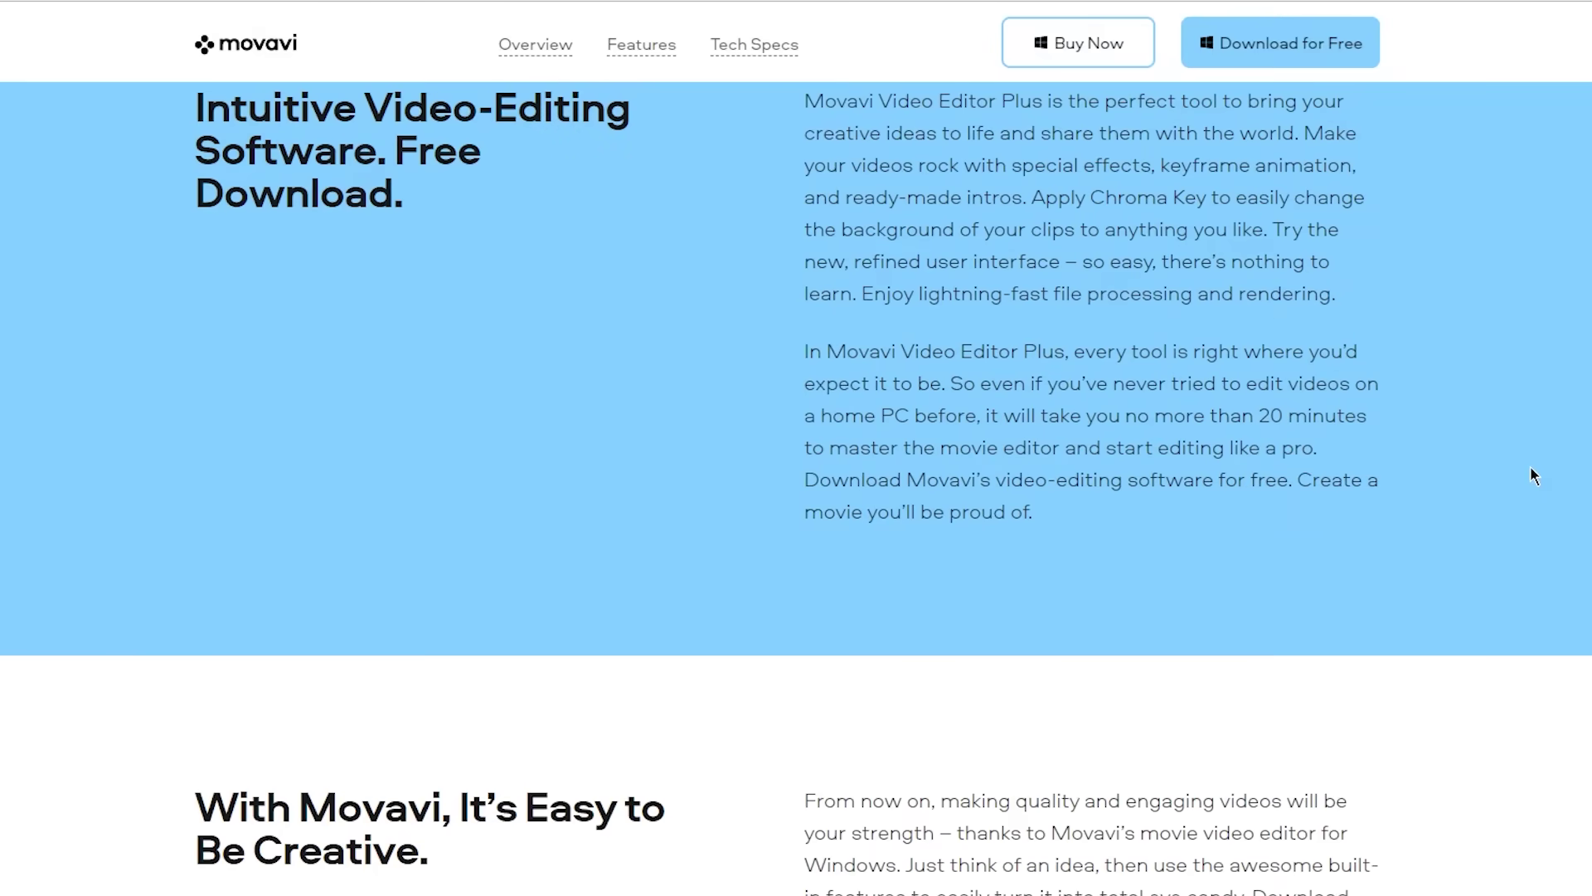
{"action": "scroll", "coordinate": [1531, 472], "scroll_direction": "down", "scroll_amount": 8}
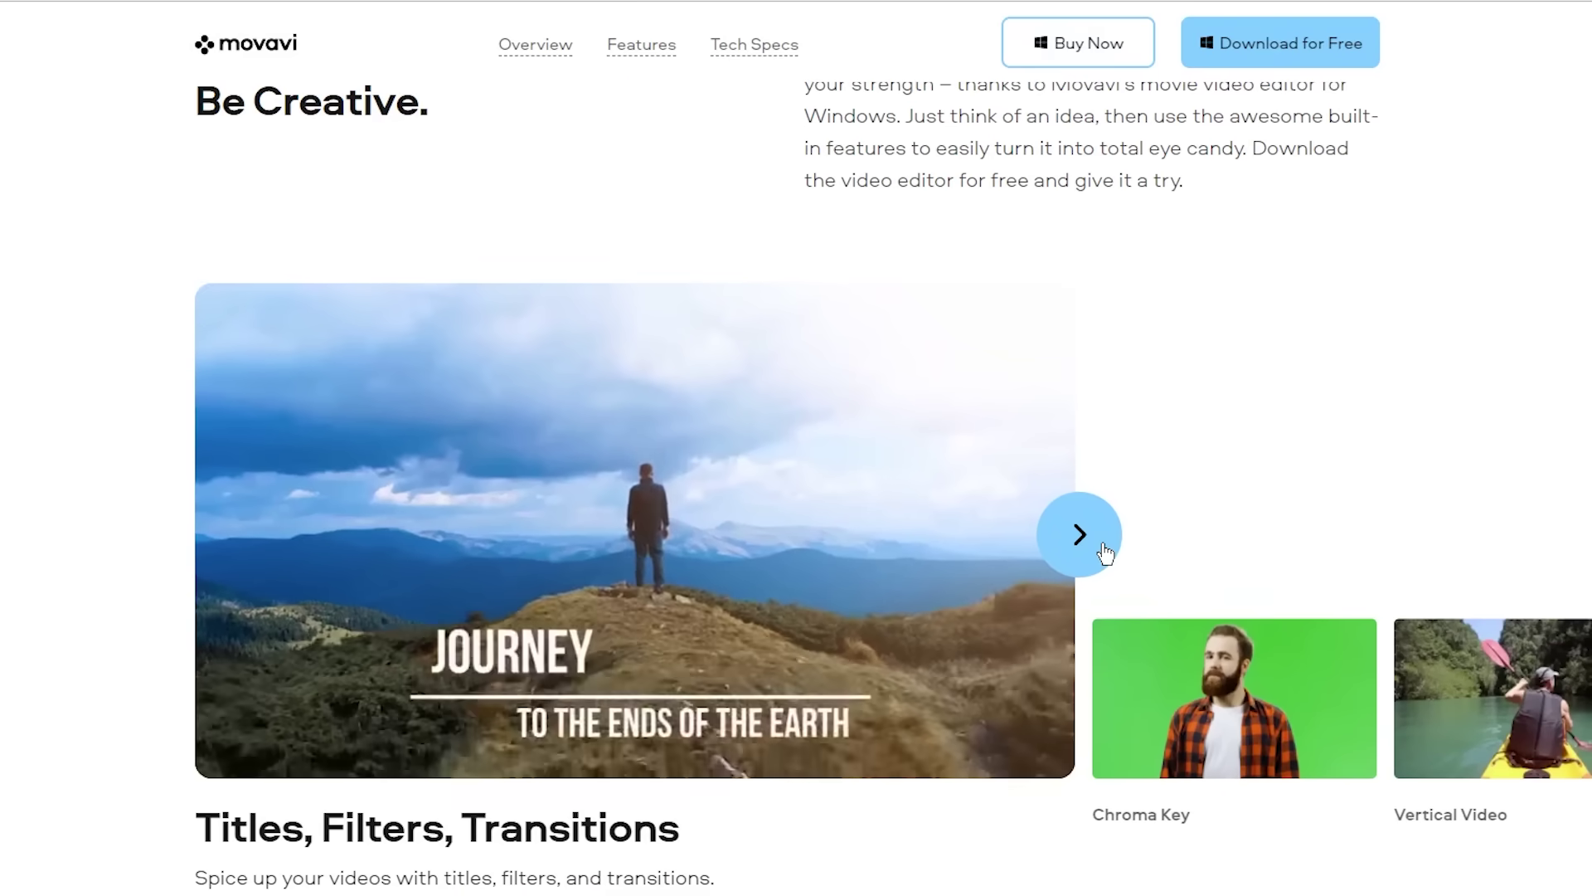
Page the feature carousel past Chroma Key, Vertical Video and Stabilization to Picture in Picture
{"action": "left_click", "coordinate": [1105, 553]}
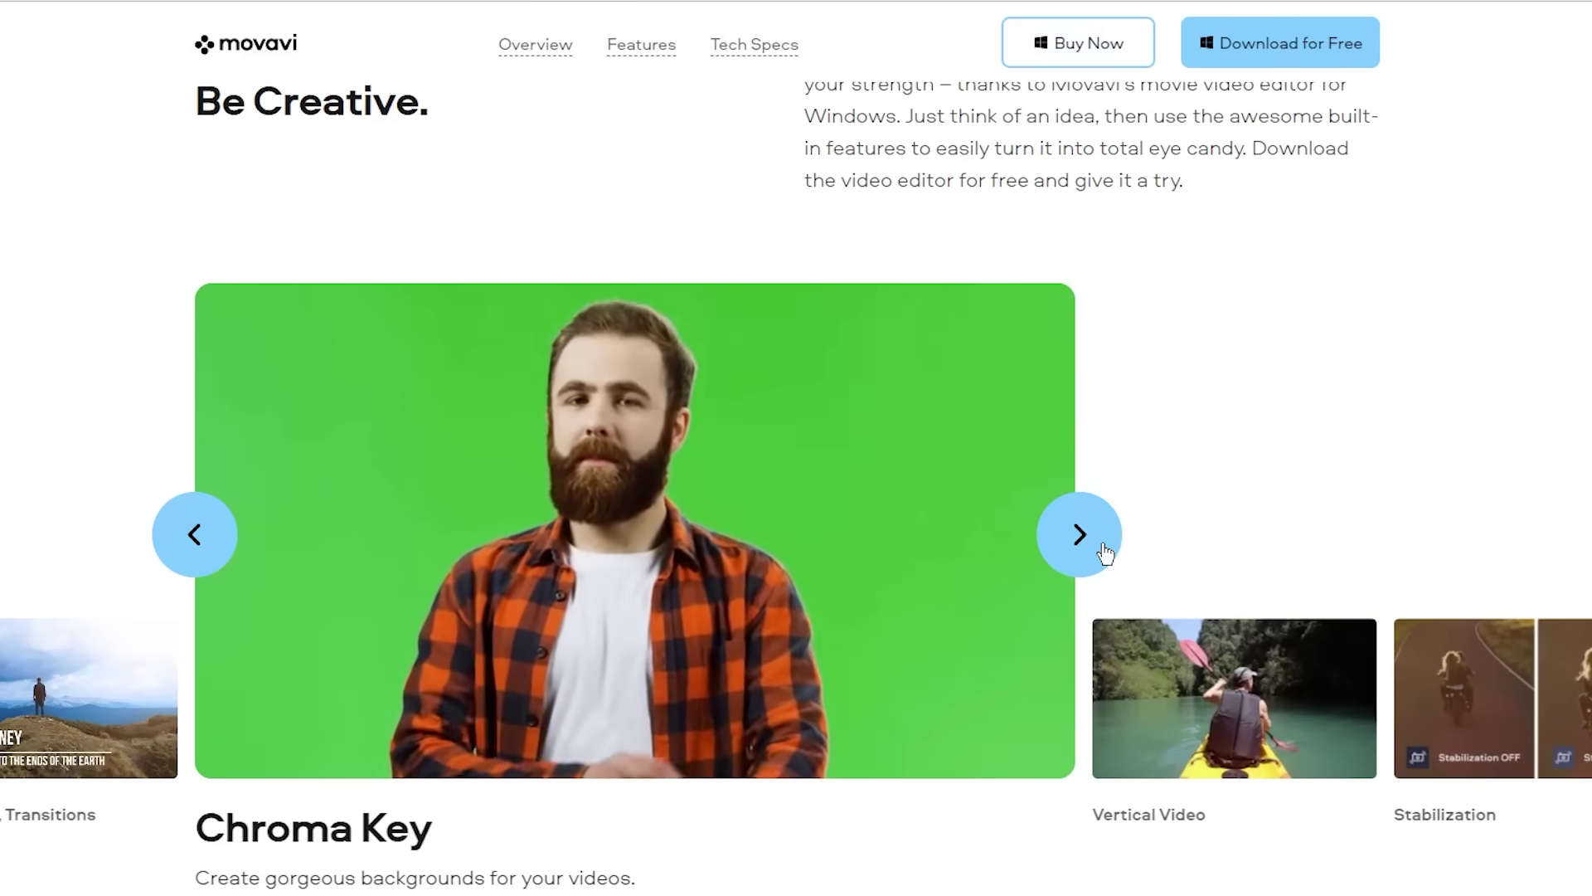
{"action": "left_click", "coordinate": [1105, 553]}
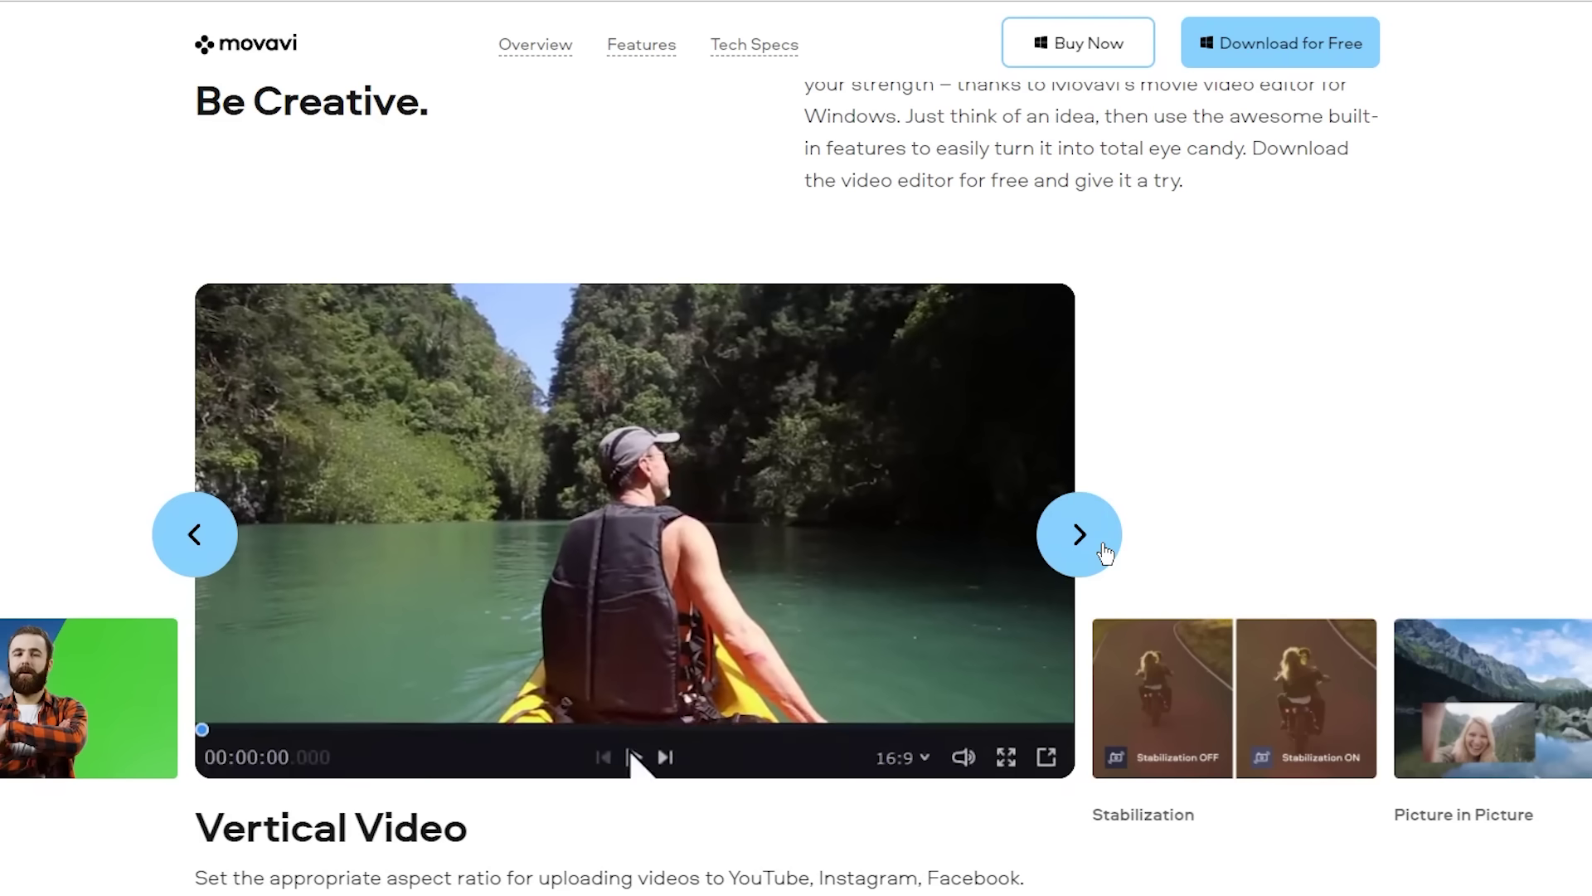
{"action": "left_click", "coordinate": [1105, 553]}
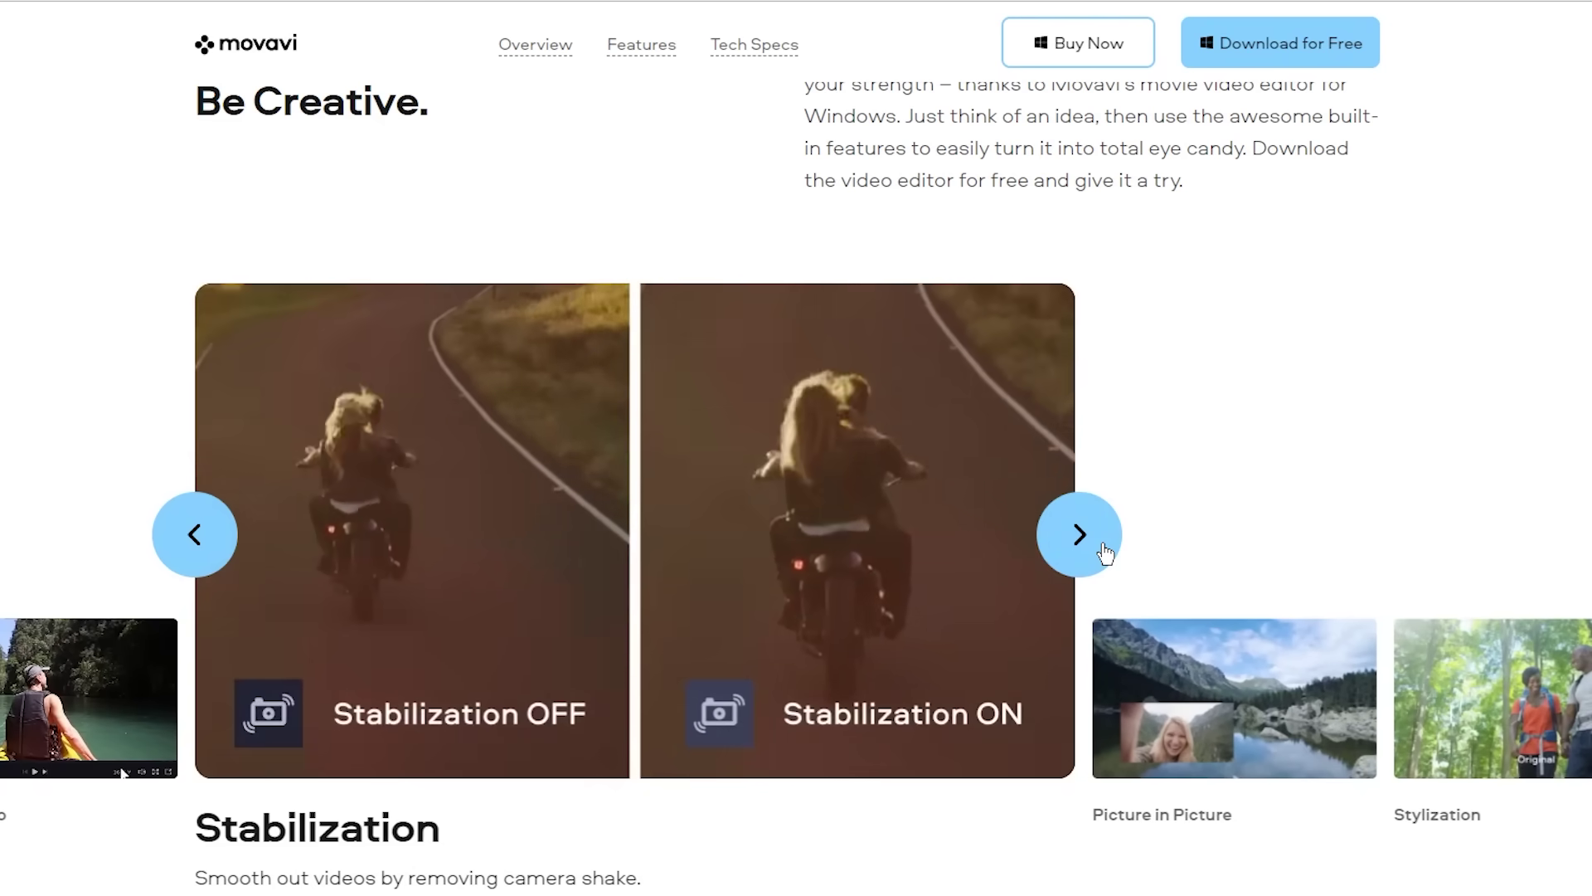
{"action": "left_click", "coordinate": [1105, 554]}
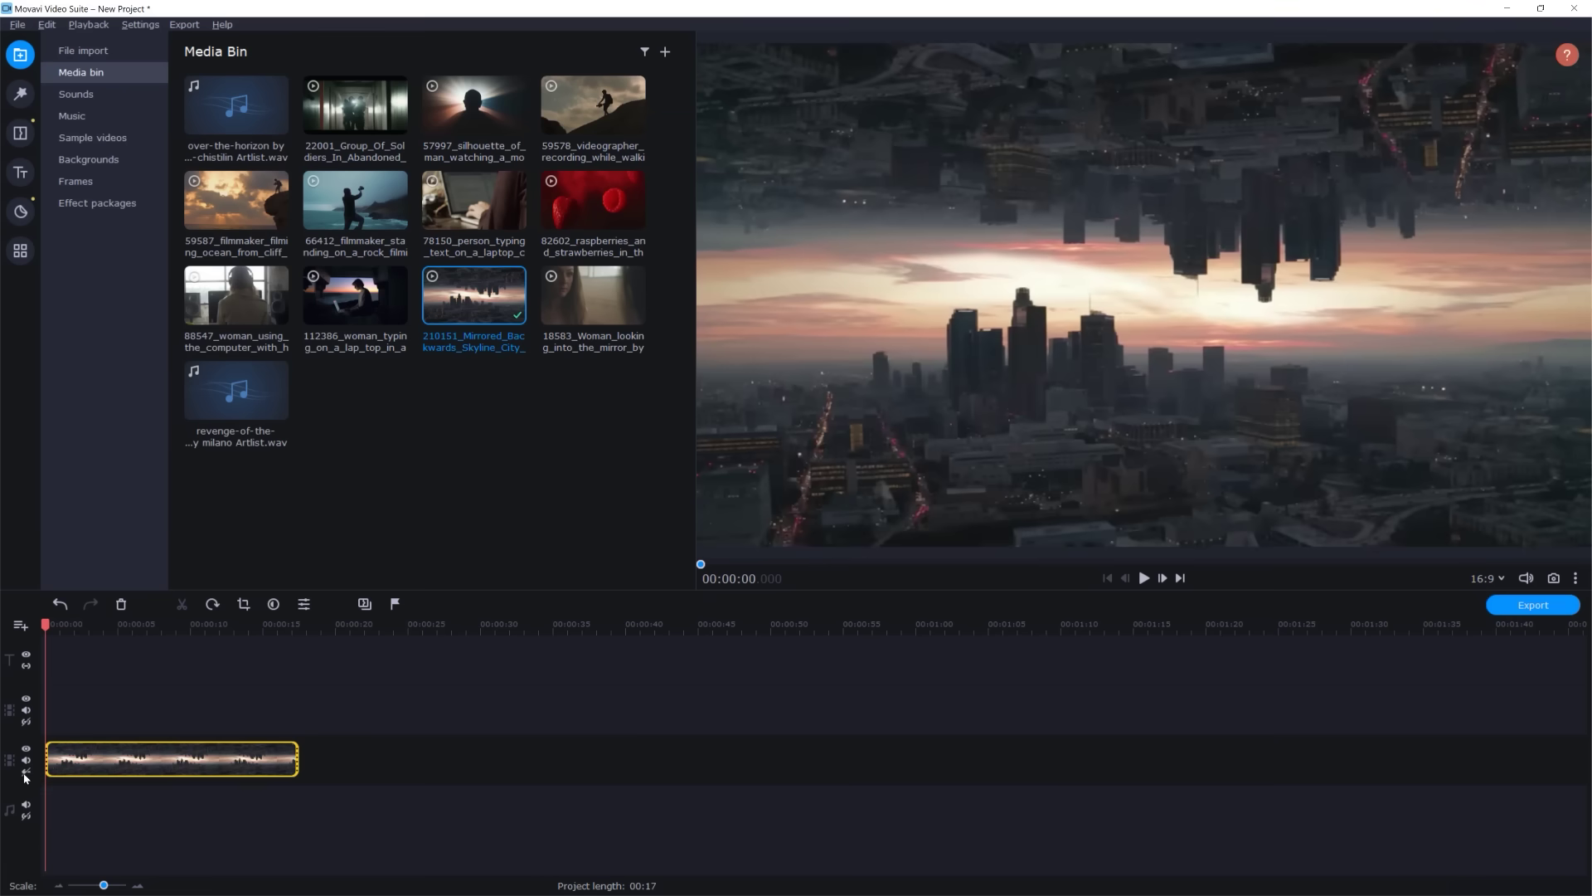
Add a Simple text title reading MOVAVI over the skyline clip in Akrobat Black font
{"action": "left_click", "coordinate": [21, 173]}
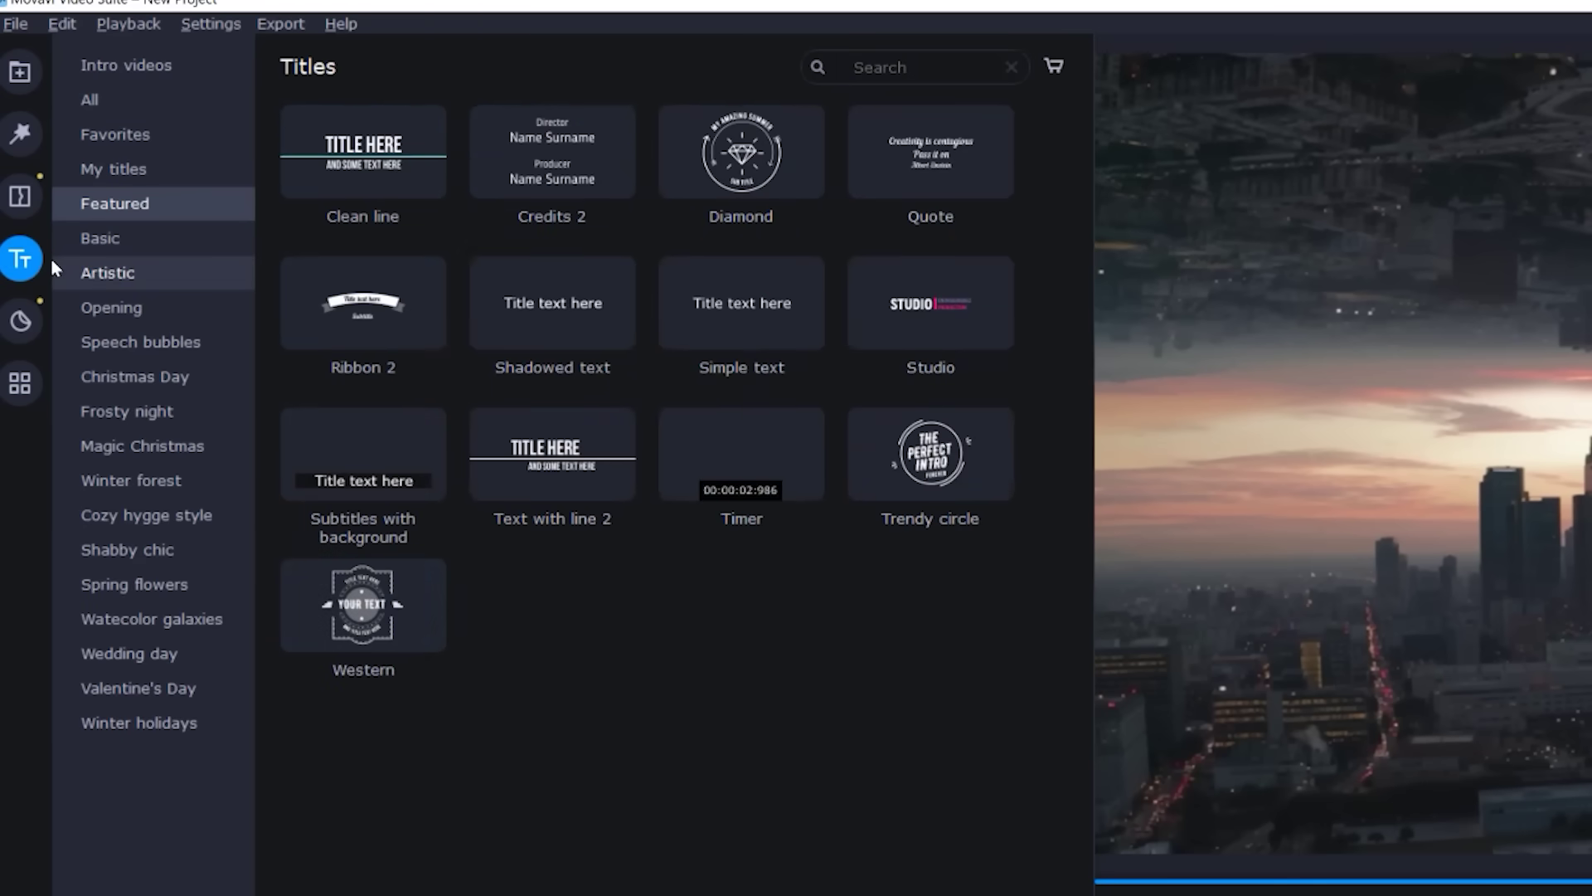
{"action": "left_click_drag", "start_coordinate": [741, 303], "coordinate": [389, 895]}
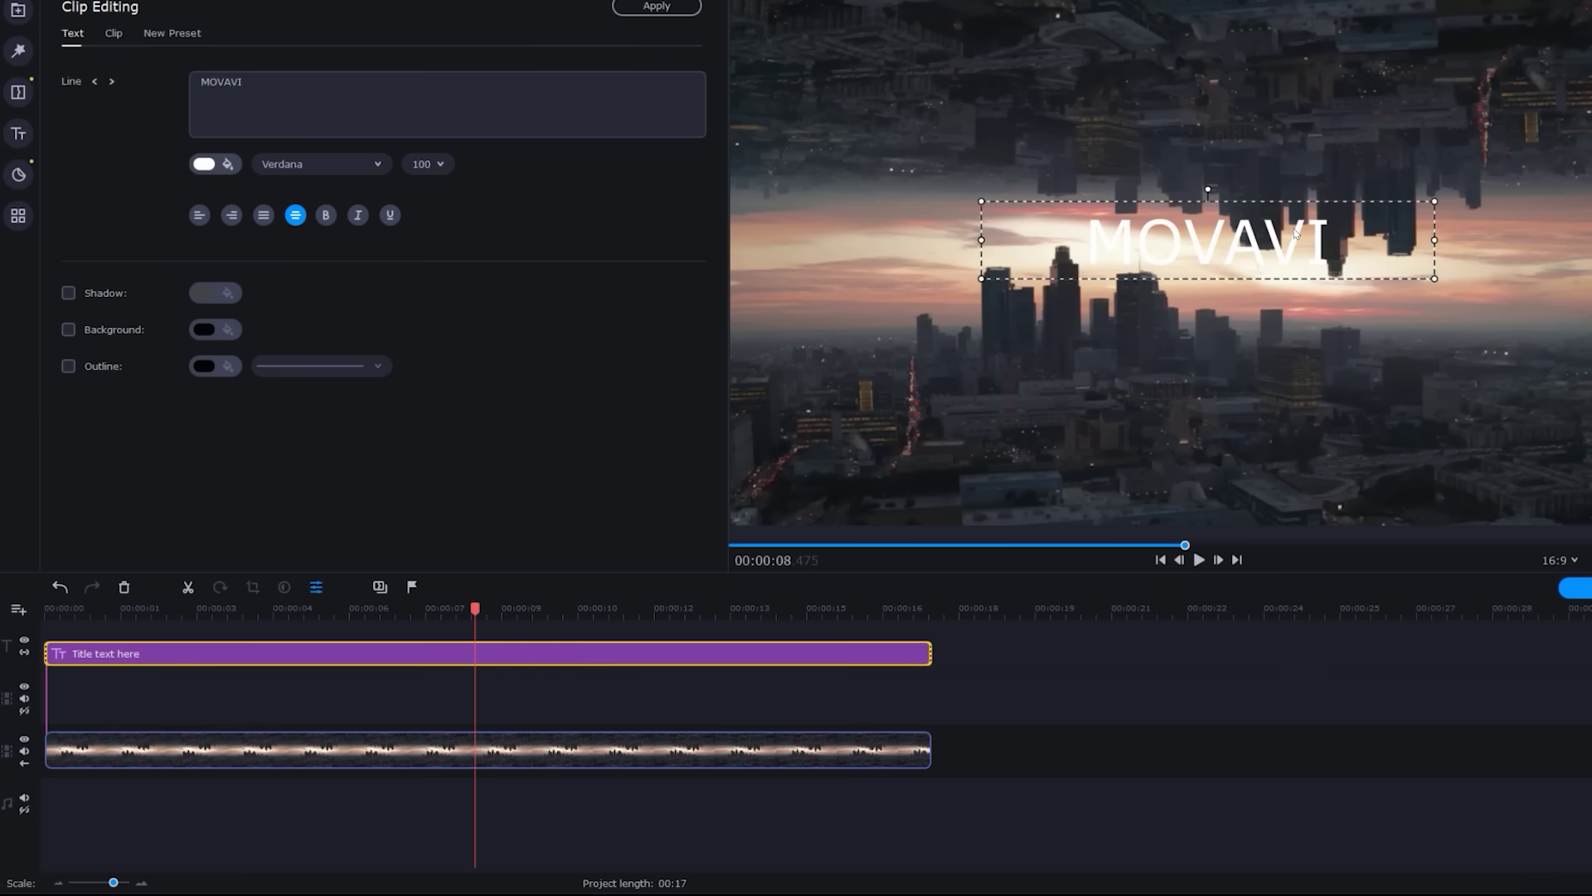
{"action": "left_click", "coordinate": [1021, 702]}
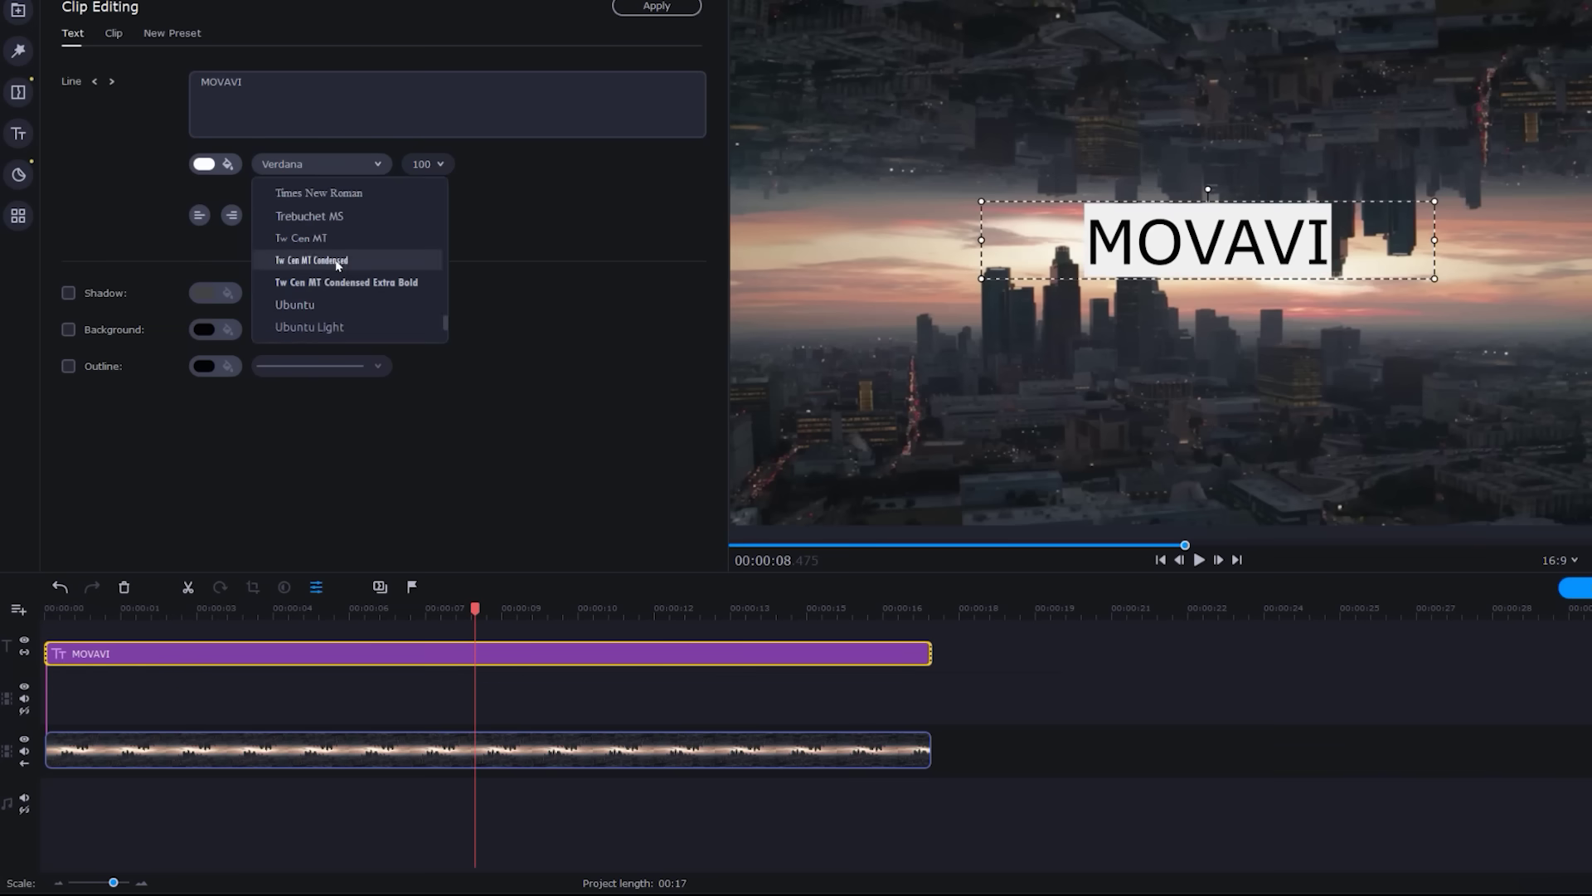
{"action": "scroll", "coordinate": [445, 306], "scroll_direction": "up", "scroll_amount": 3}
{"action": "left_click_drag", "start_coordinate": [444, 308], "coordinate": [455, 163]}
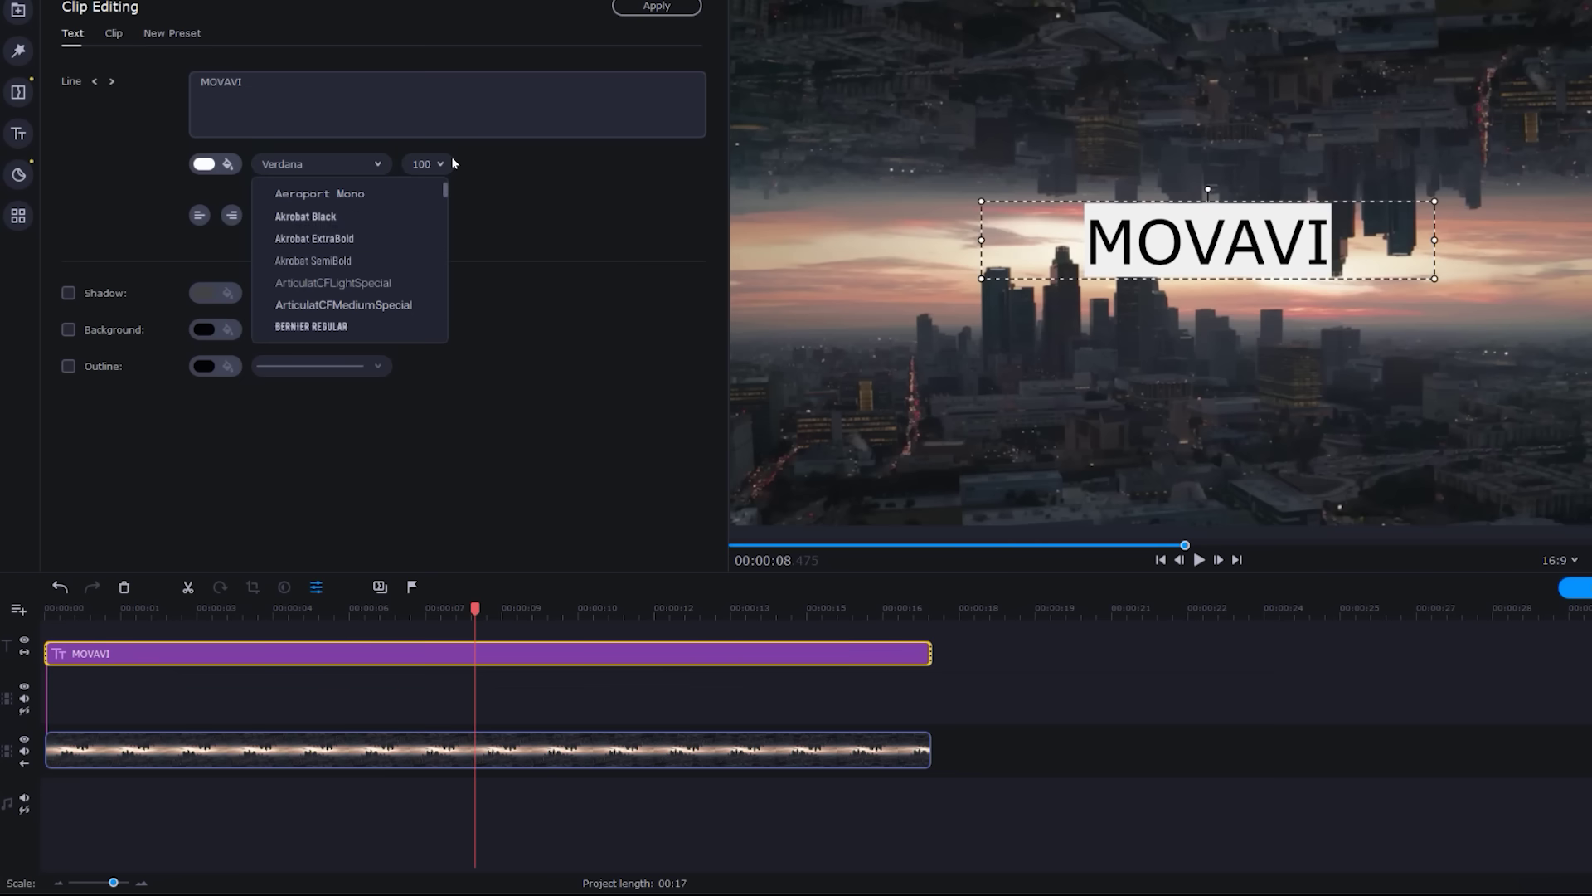
{"action": "left_click", "coordinate": [354, 217]}
Drag the Tilt-shift - middle blur filter onto the city skyline clip
{"action": "left_click", "coordinate": [18, 51]}
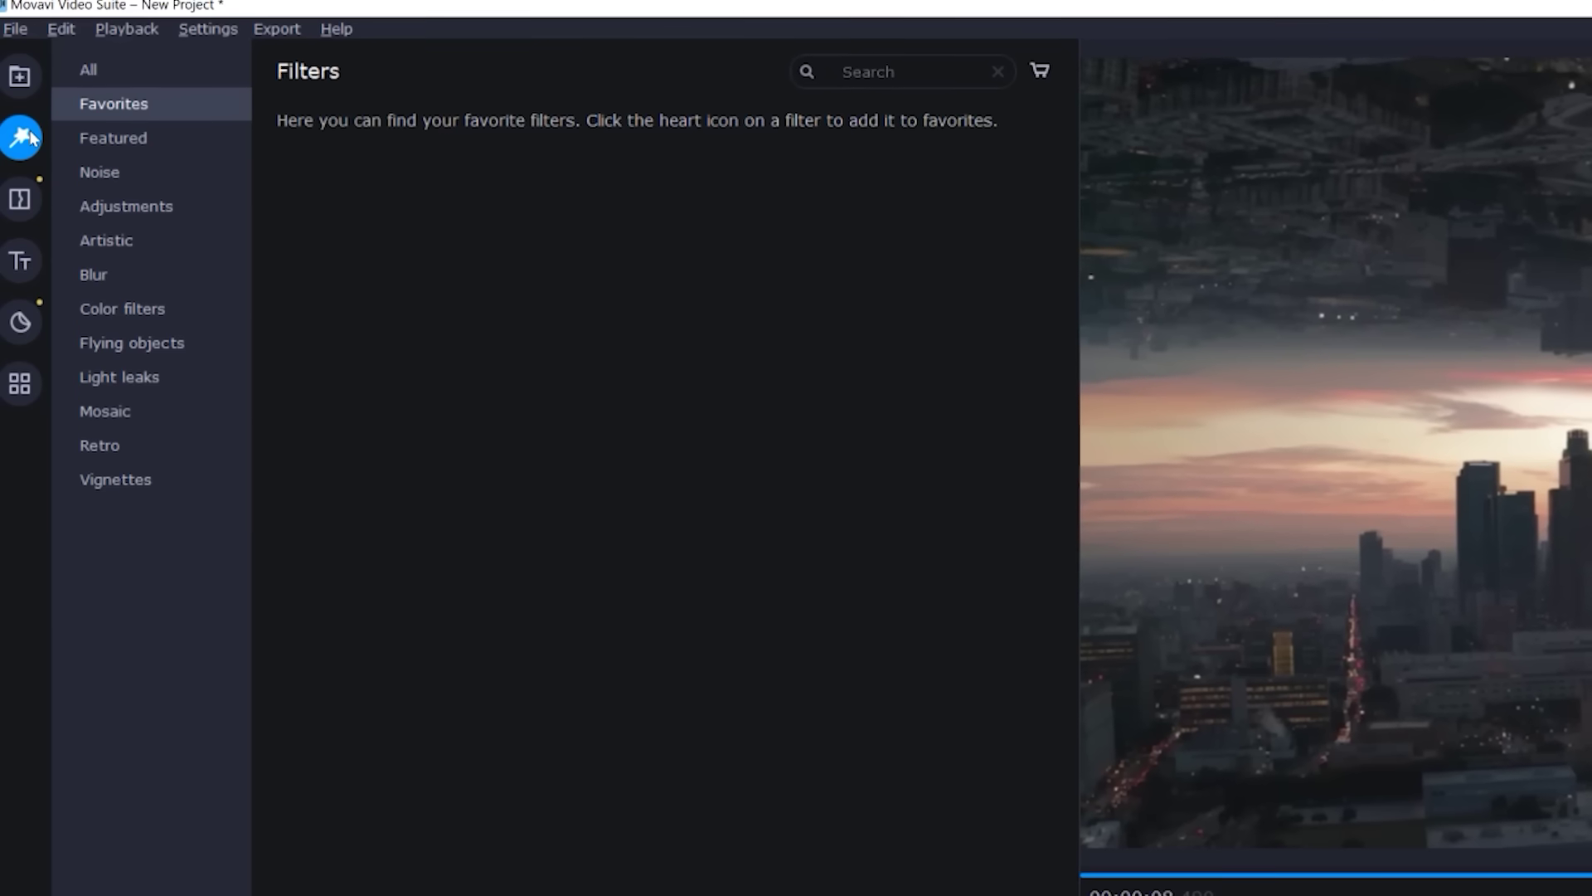
{"action": "left_click", "coordinate": [103, 153]}
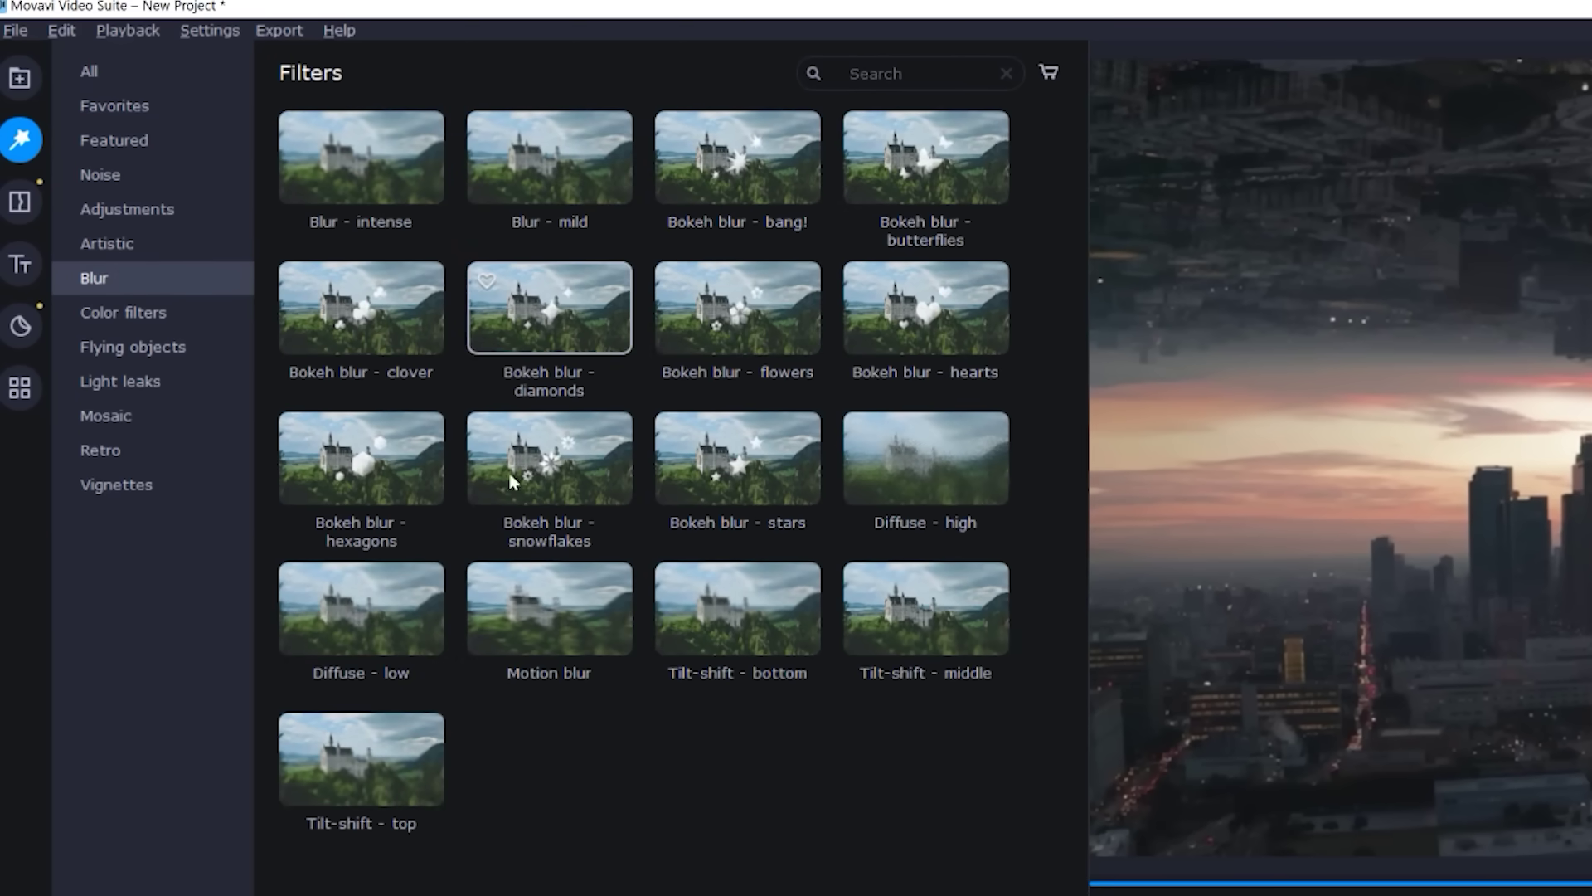
{"action": "left_click_drag", "start_coordinate": [404, 458], "coordinate": [758, 895]}
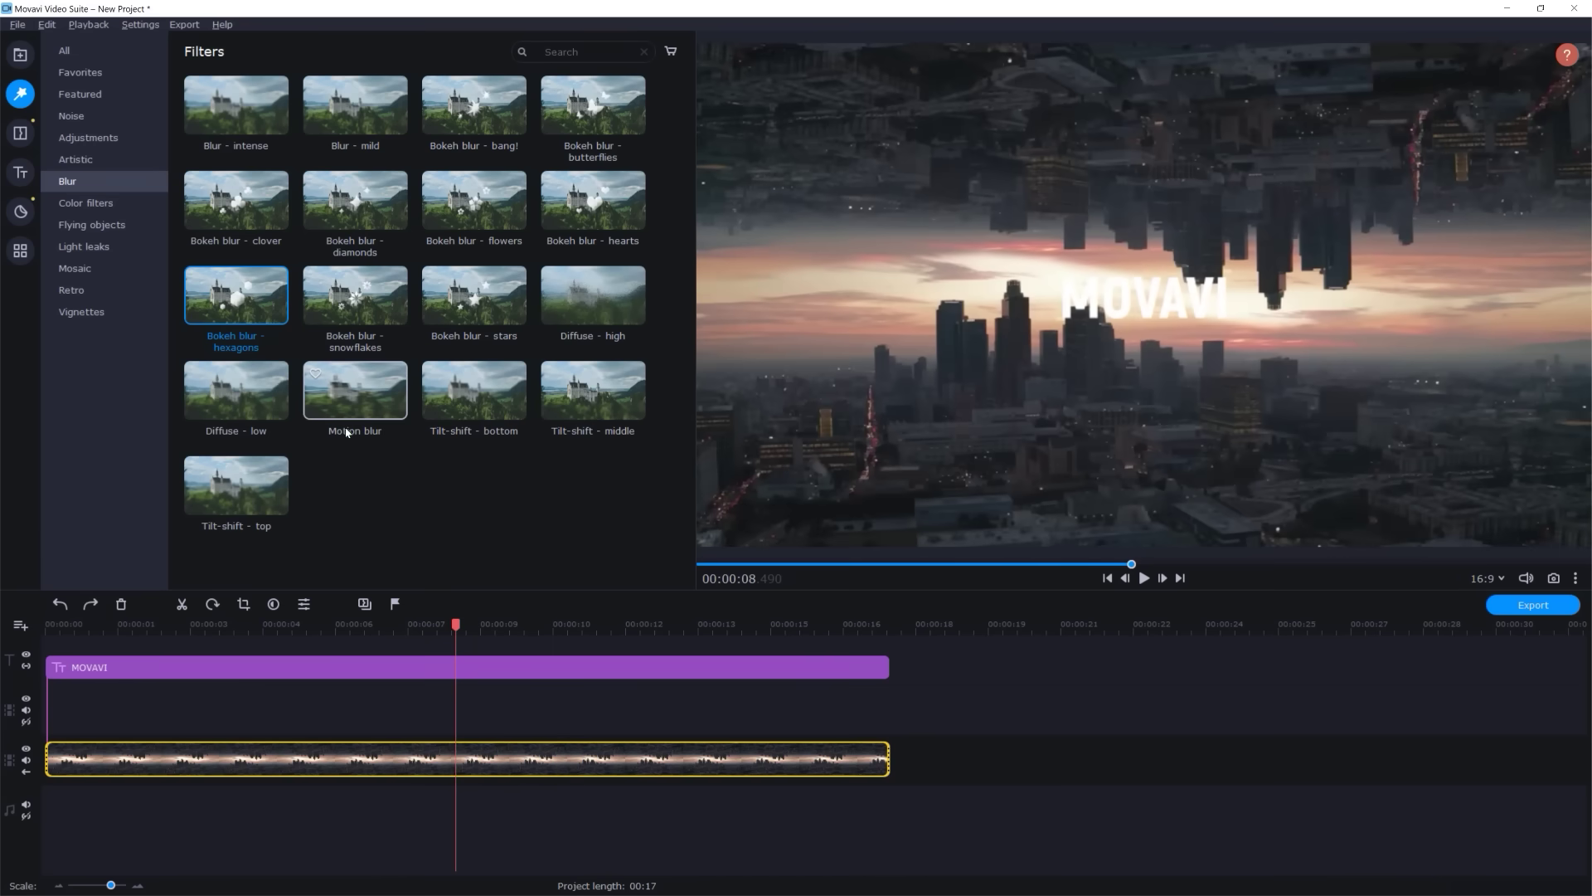
{"action": "left_click_drag", "start_coordinate": [593, 390], "coordinate": [445, 763]}
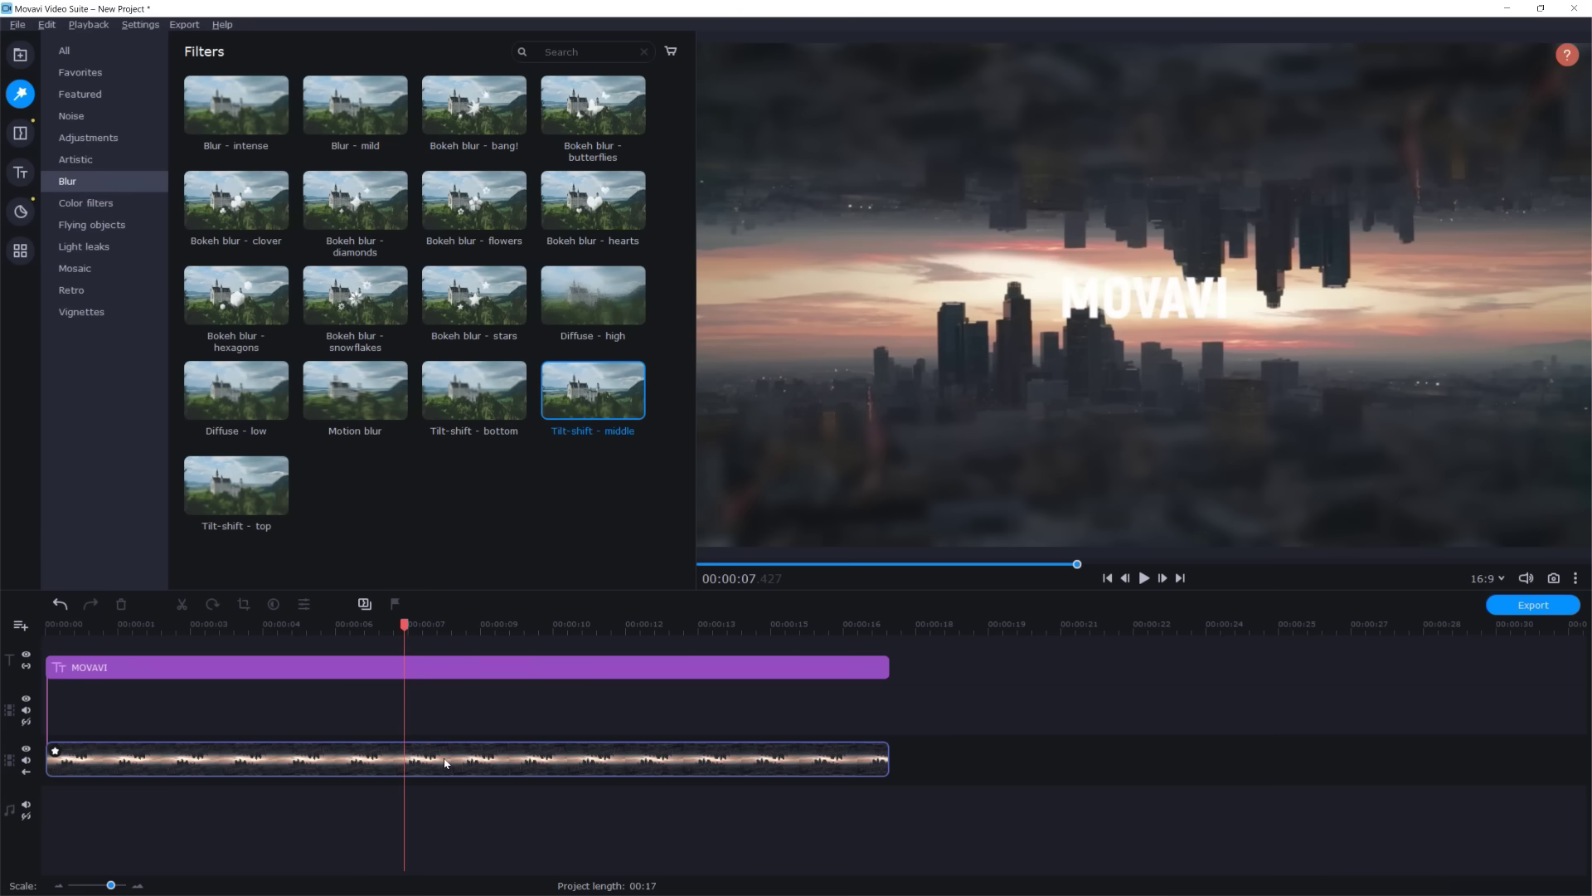
Check the skyline clip's applied Tilt-shift filter and lower its Highlights to -88
{"action": "left_click", "coordinate": [344, 767]}
{"action": "left_click", "coordinate": [304, 605]}
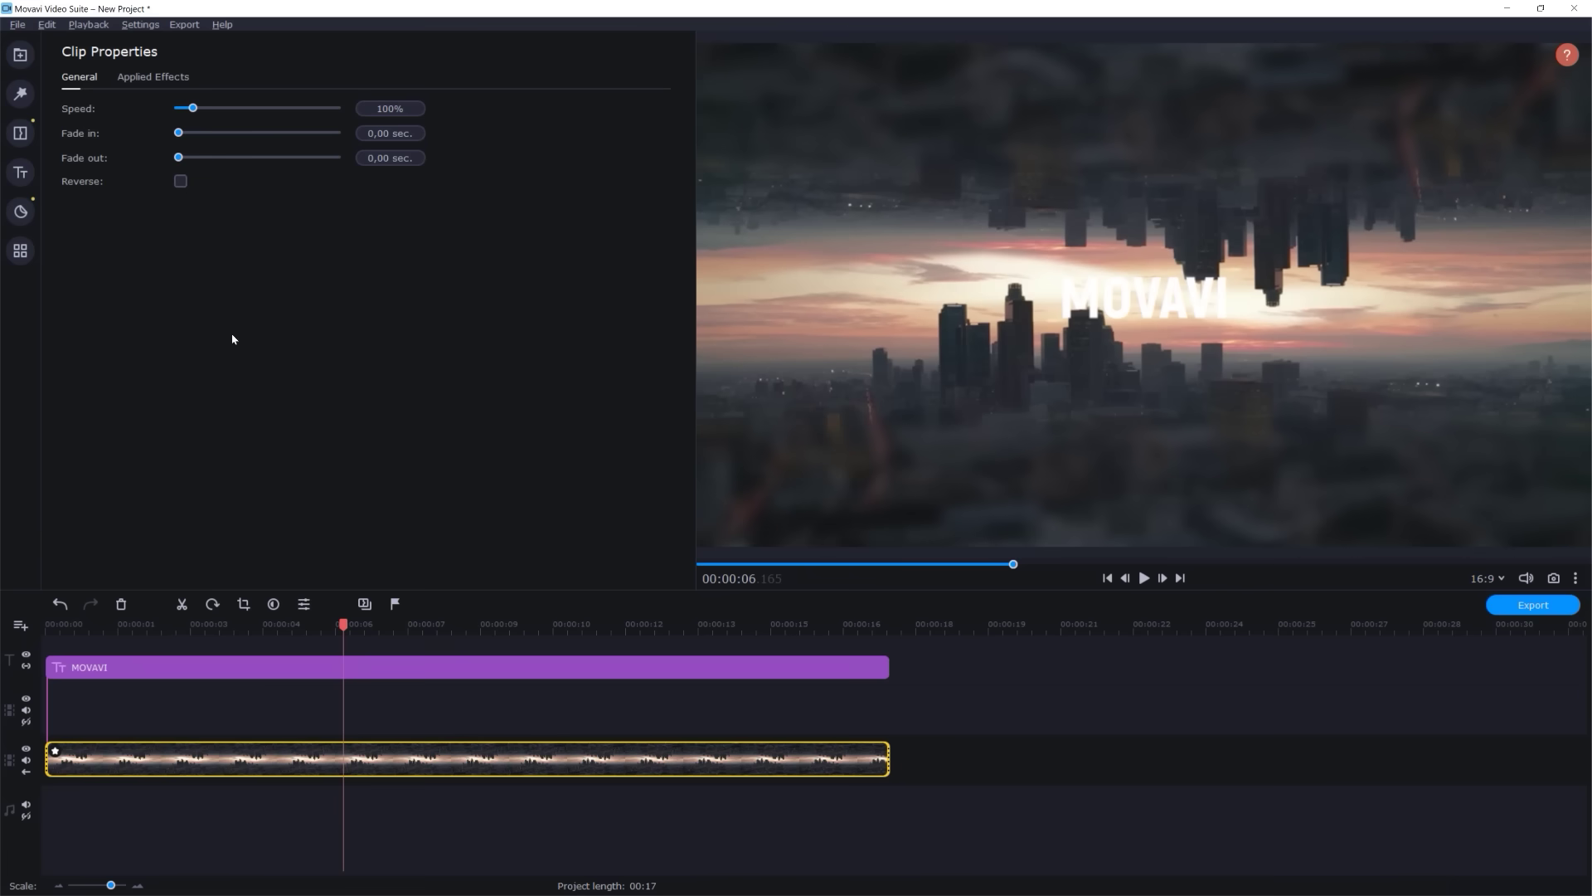
{"action": "left_click", "coordinate": [162, 80]}
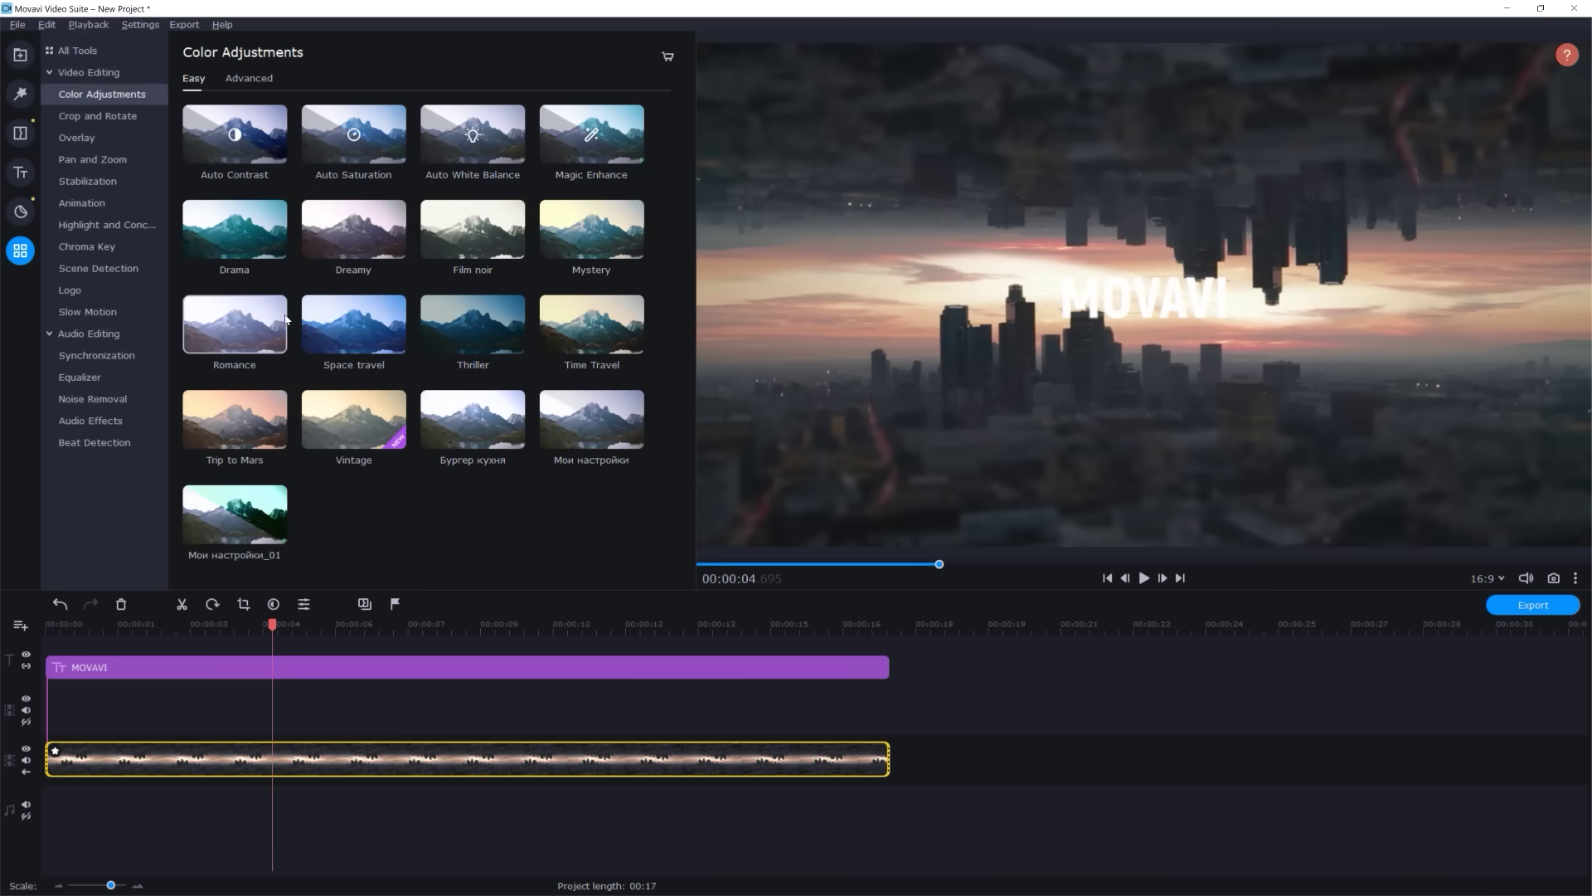
{"action": "left_click", "coordinate": [267, 80]}
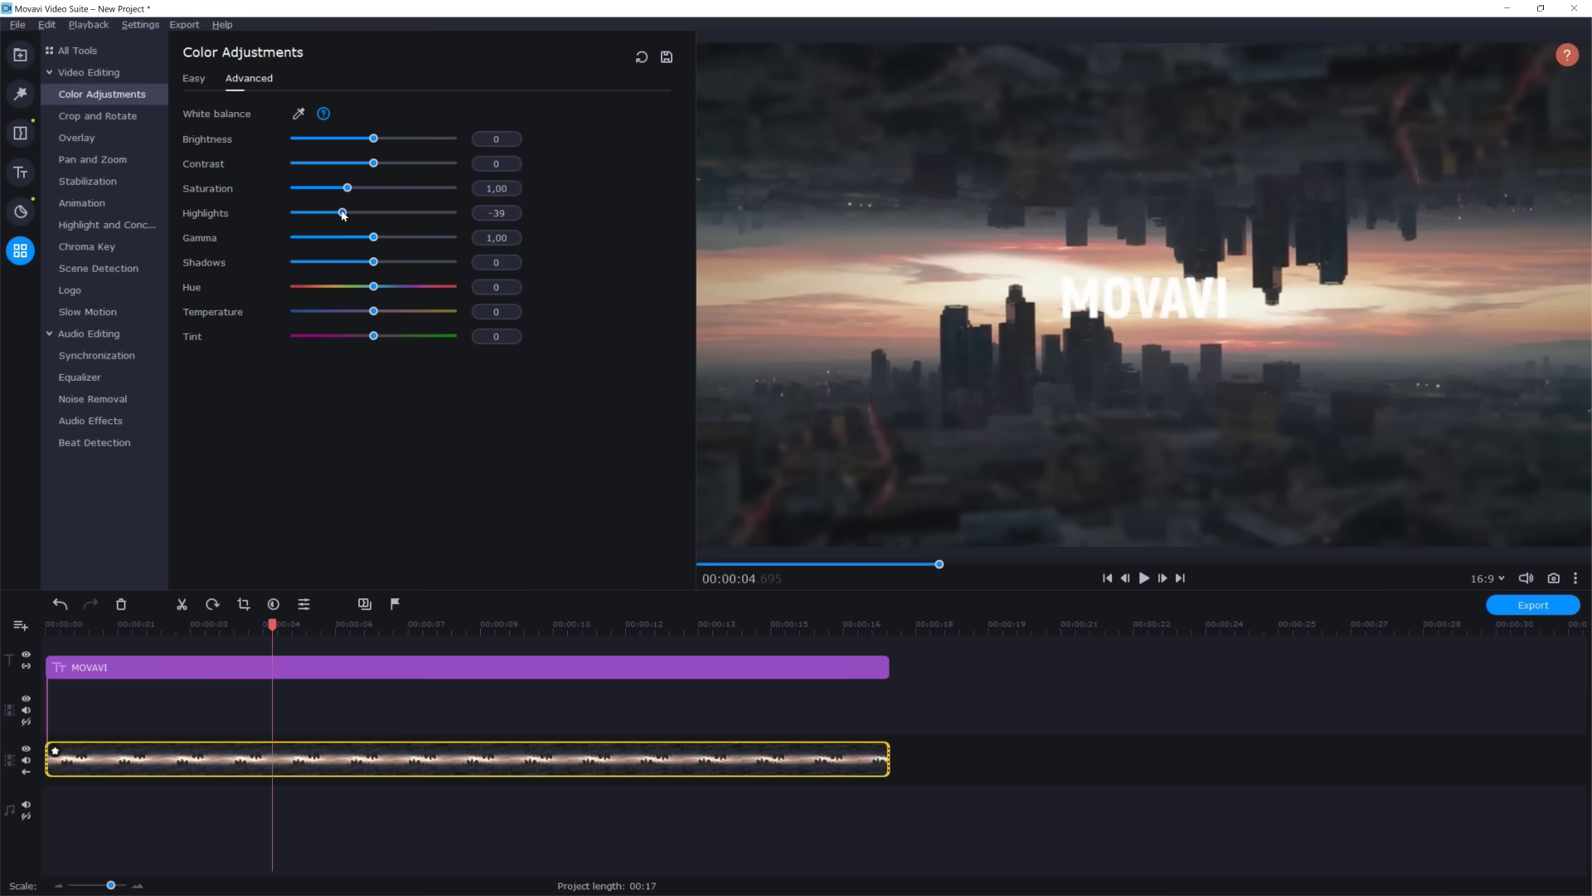
{"action": "left_click_drag", "start_coordinate": [331, 216], "coordinate": [323, 217]}
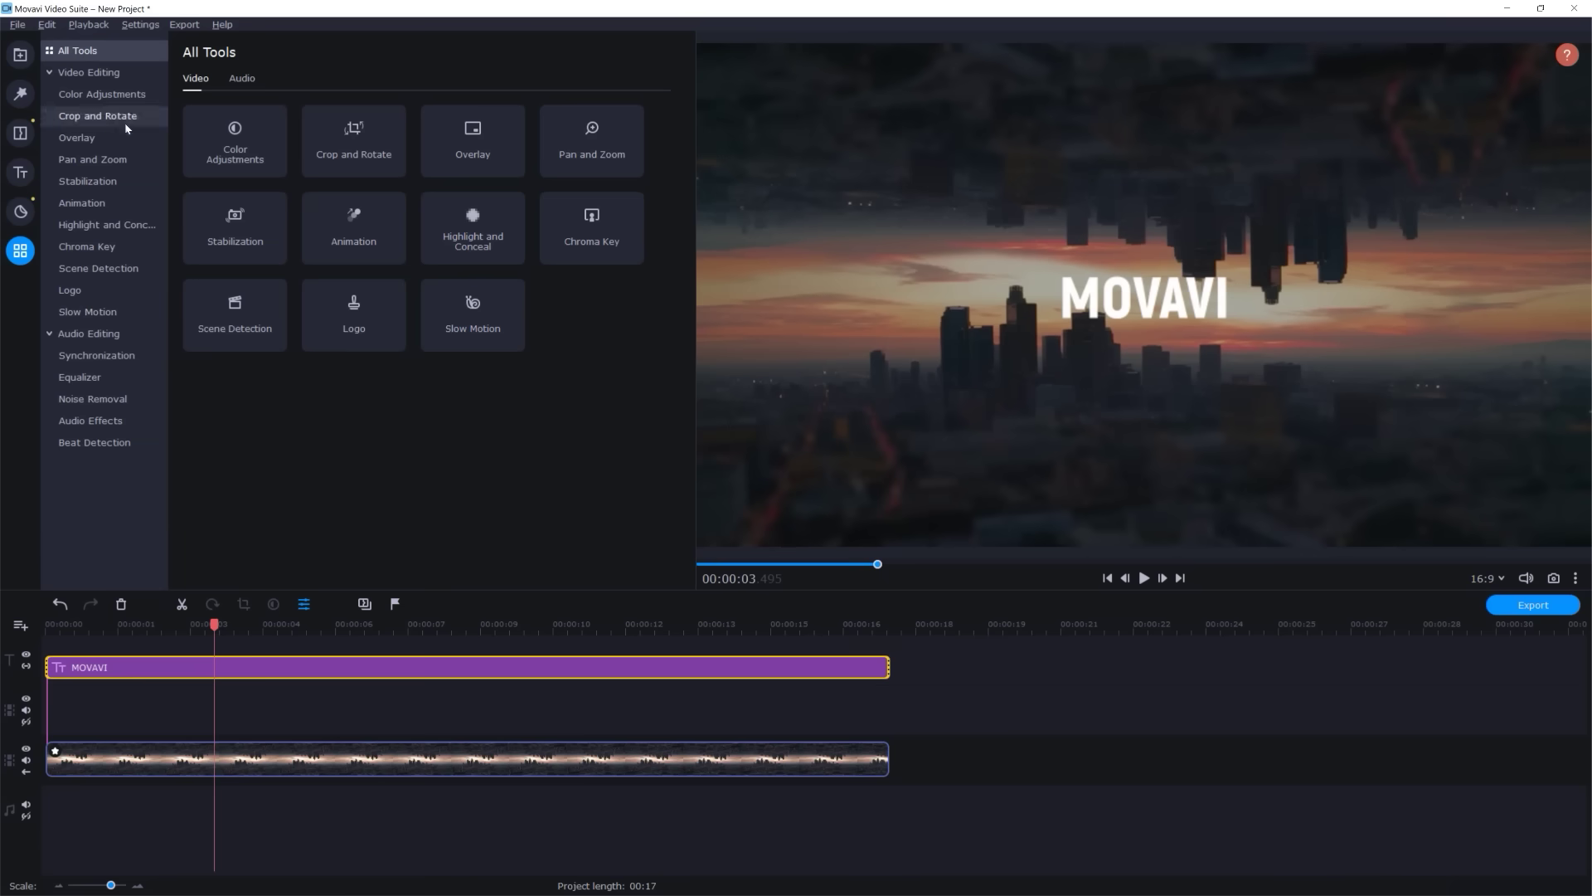
Keyframe the MOVAVI title to tilt about -10.5° at its end and preview the animation
{"action": "left_click", "coordinate": [370, 247]}
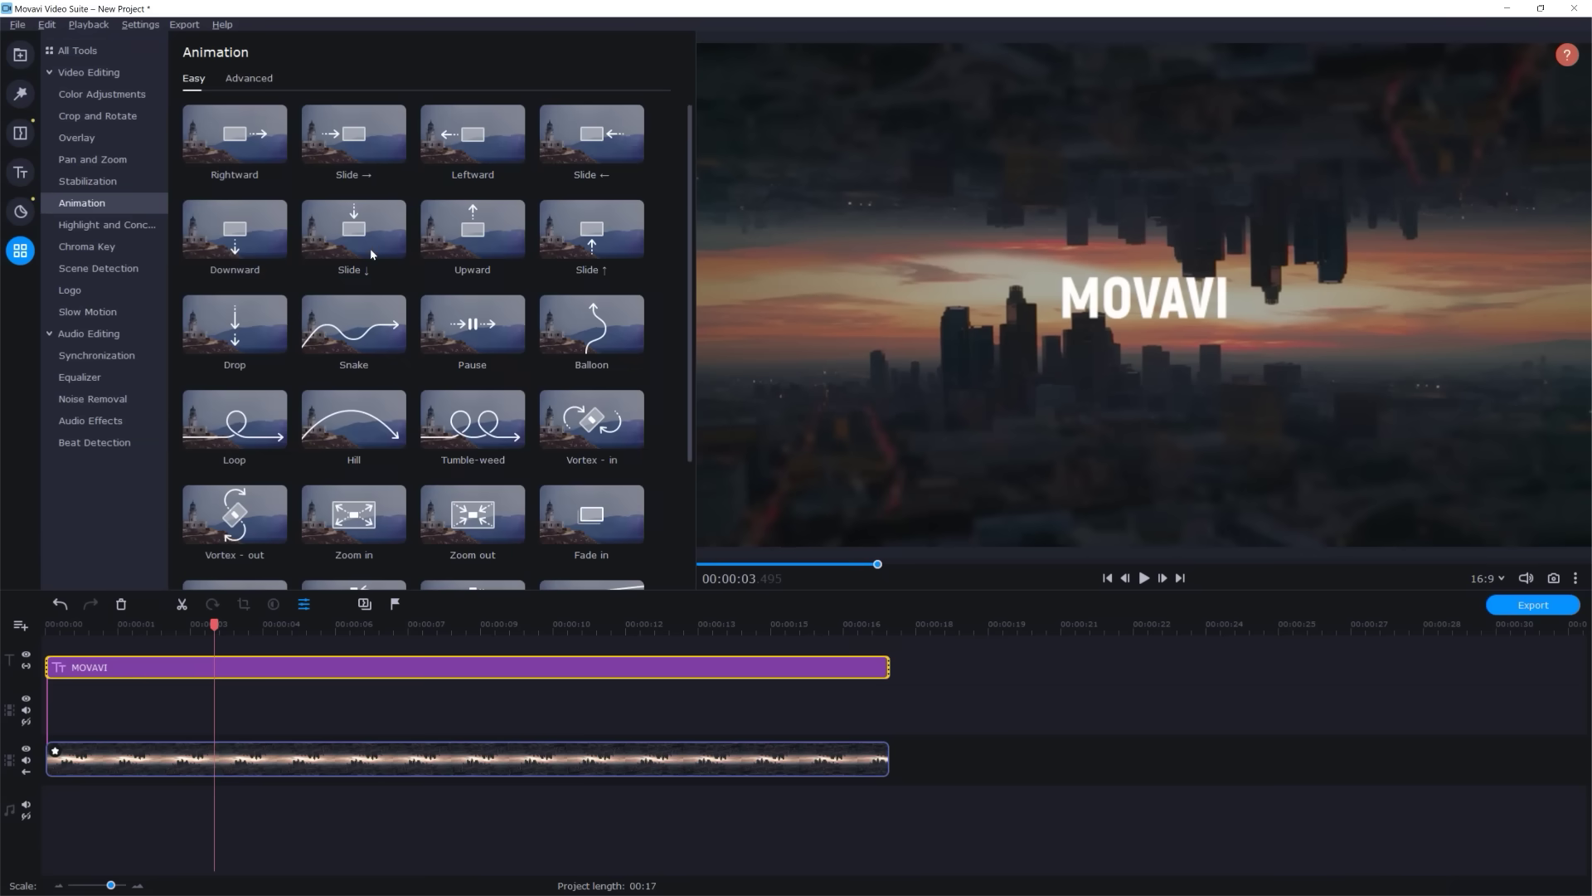
{"action": "left_click", "coordinate": [257, 80]}
{"action": "left_click", "coordinate": [228, 185]}
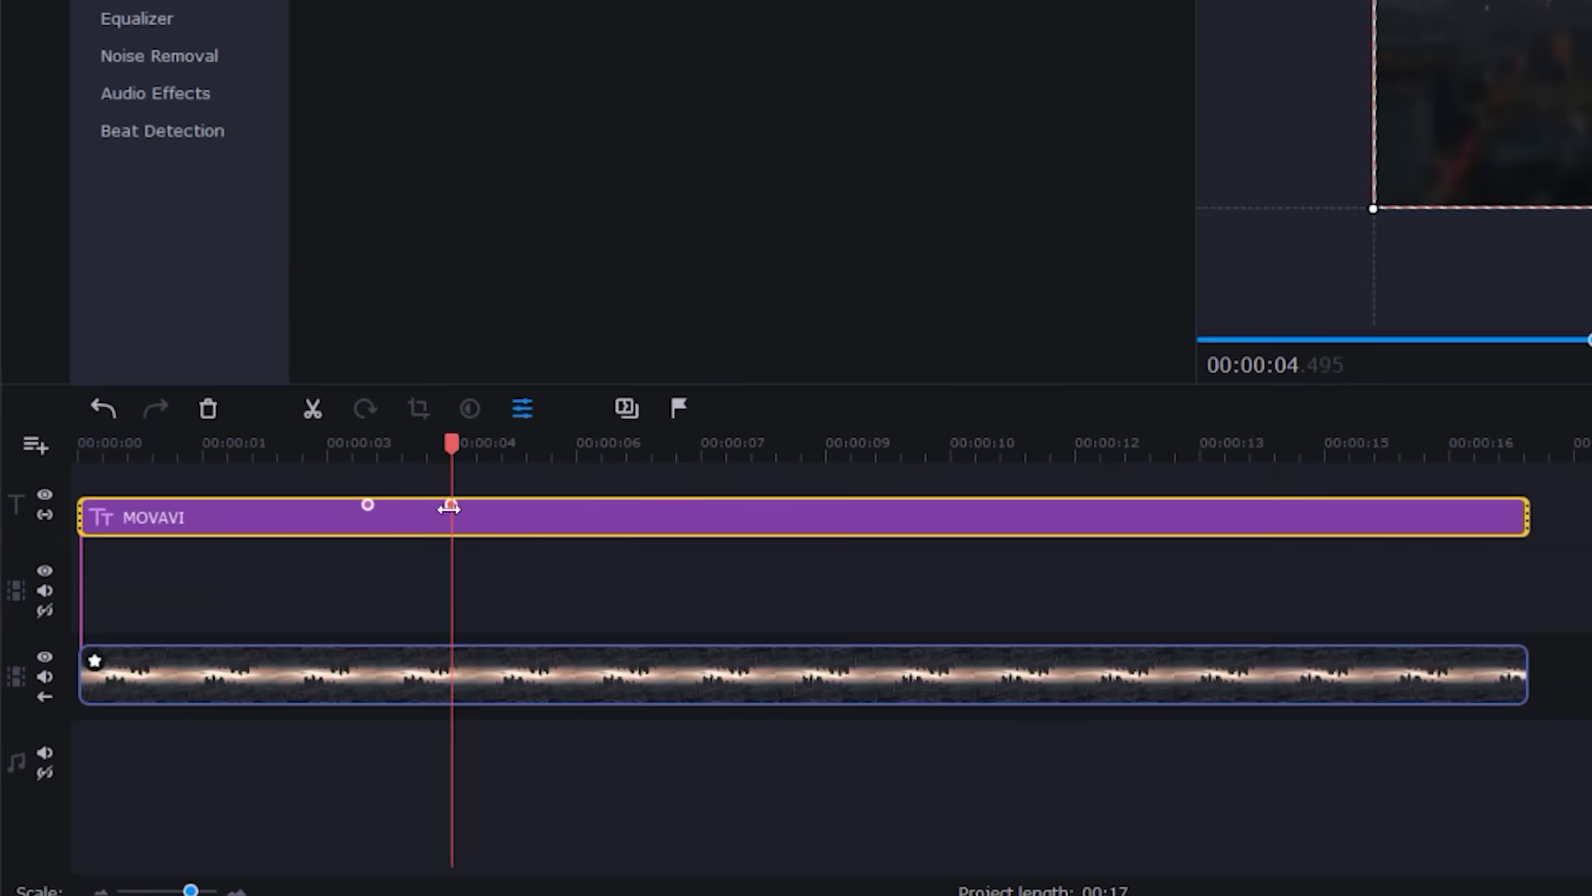
{"action": "left_click_drag", "start_coordinate": [449, 508], "coordinate": [626, 514]}
{"action": "left_click_drag", "start_coordinate": [1530, 508], "coordinate": [1530, 506]}
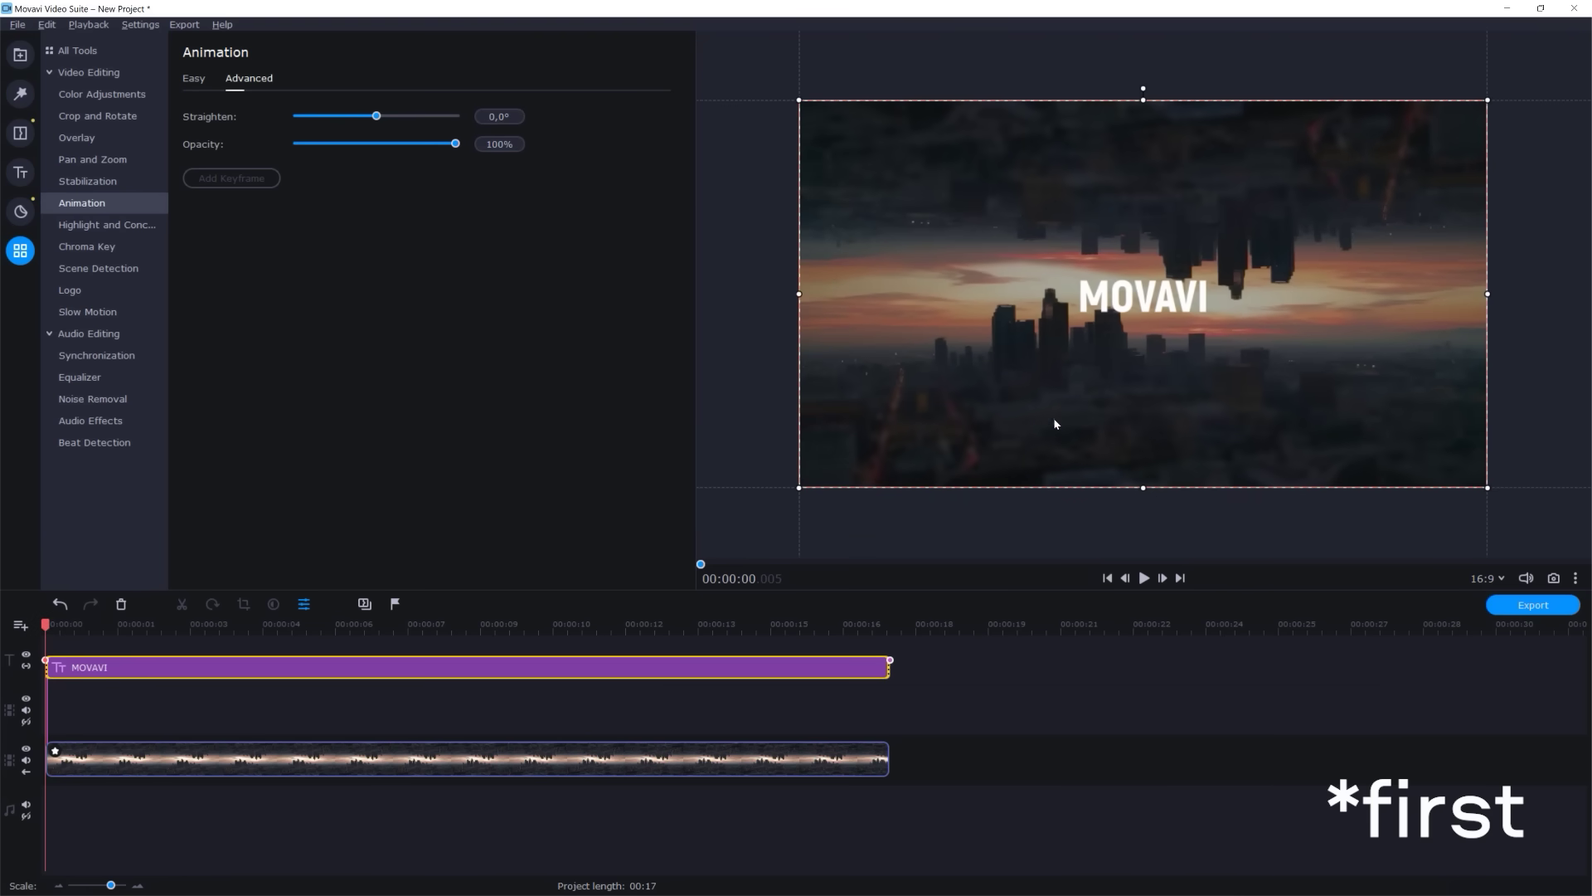
{"action": "left_click_drag", "start_coordinate": [1143, 86], "coordinate": [1068, 59]}
{"action": "left_click", "coordinate": [288, 724]}
{"action": "key", "text": "space"}
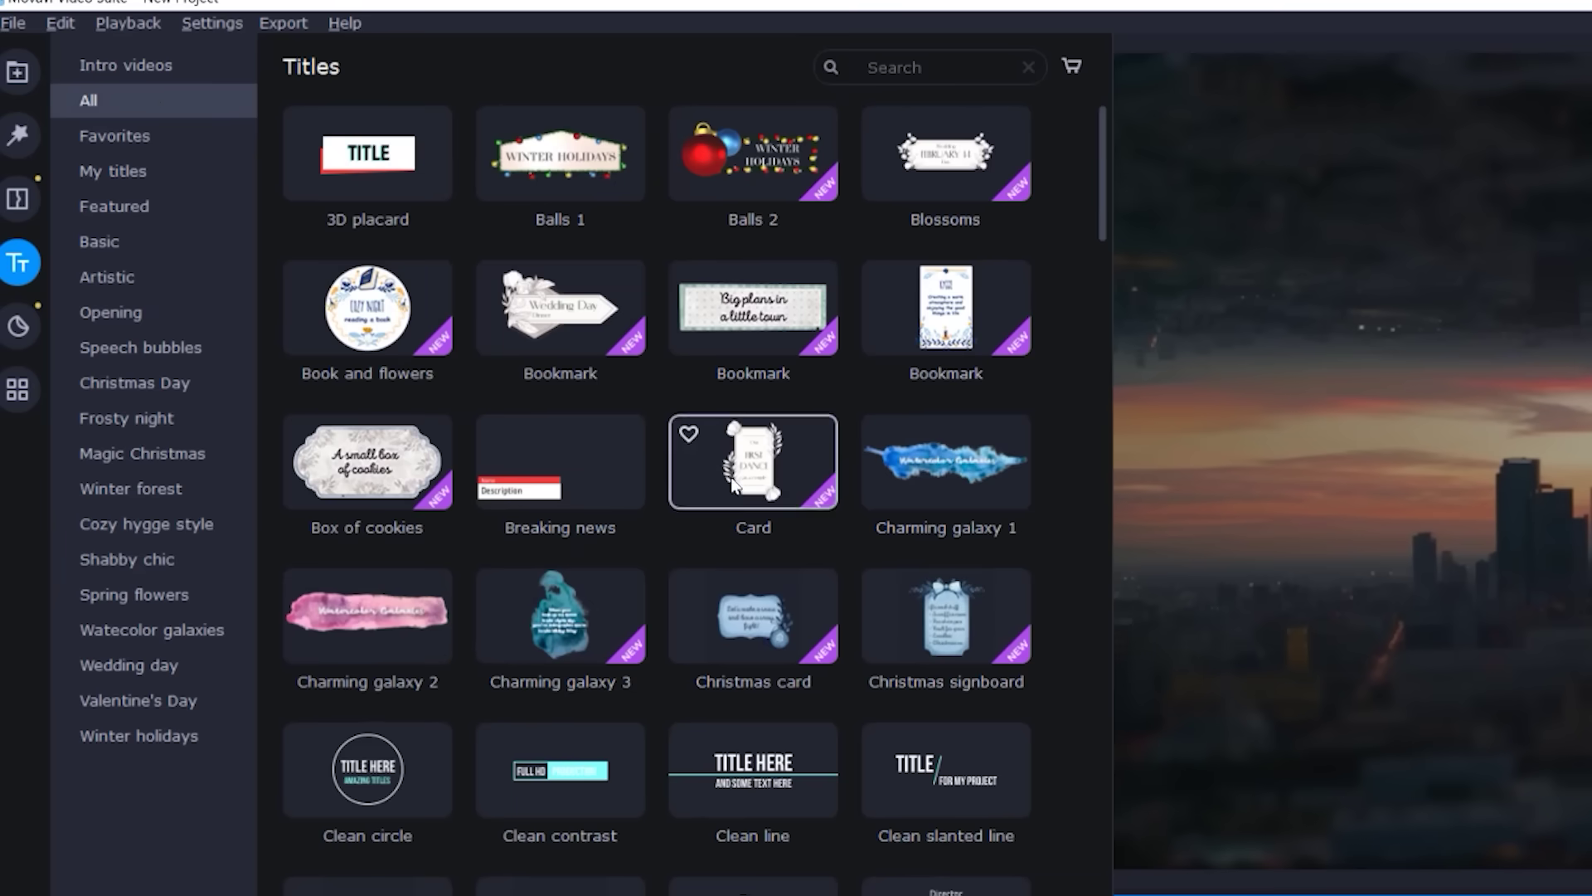
{"action": "scroll", "coordinate": [732, 482], "scroll_direction": "down", "scroll_amount": 20}
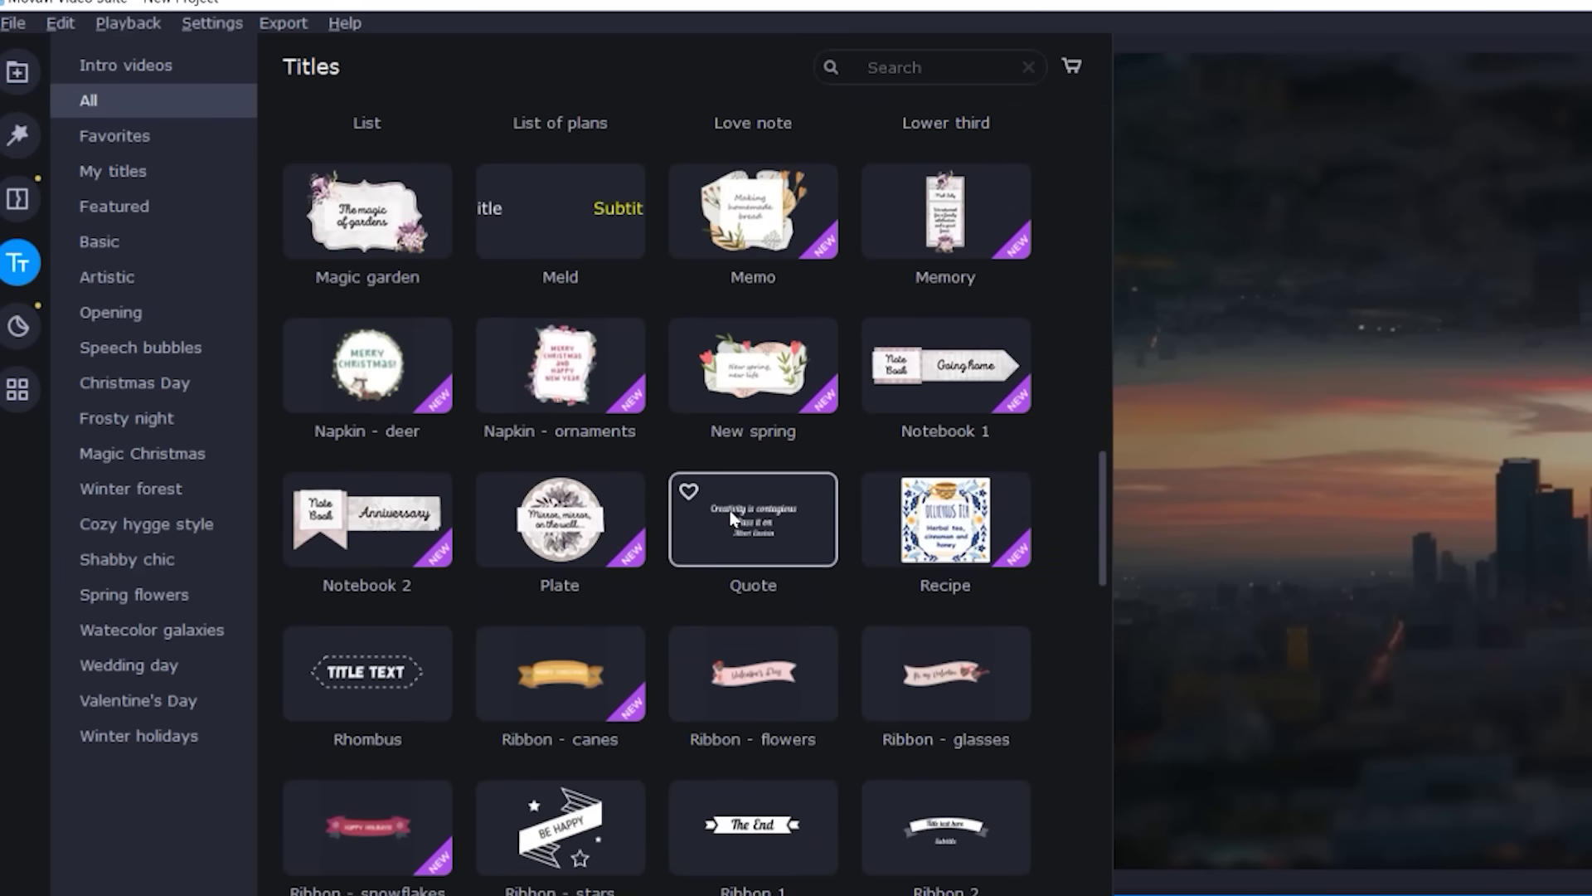
{"action": "scroll", "coordinate": [731, 513], "scroll_direction": "down", "scroll_amount": 15}
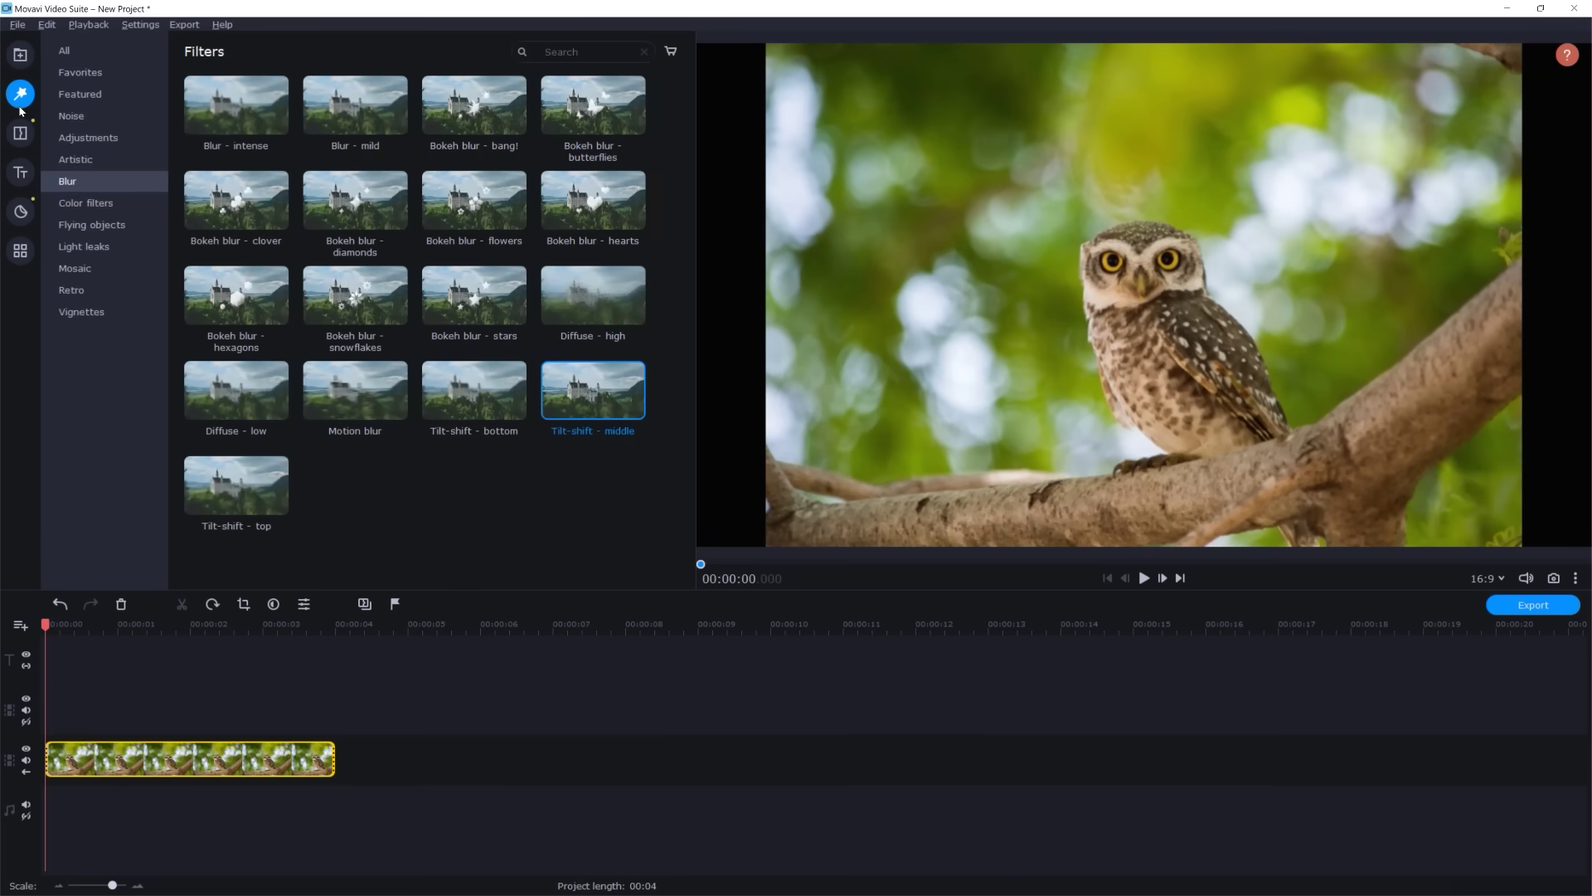
Apply the Vertical fill adjustment filter to the owl photo clip
{"action": "left_click", "coordinate": [131, 139]}
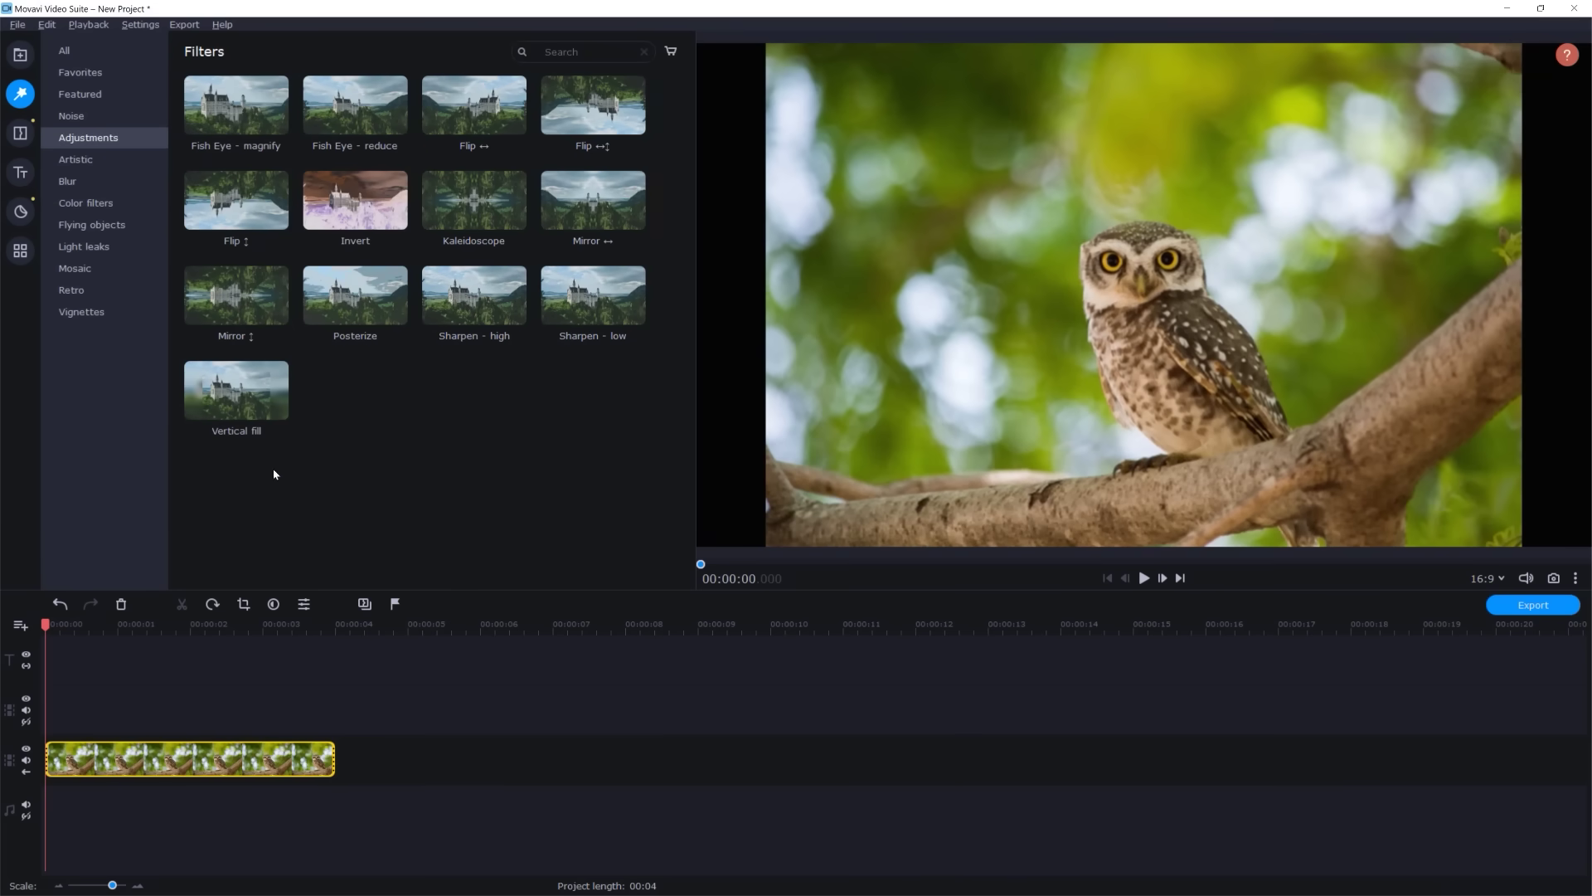
{"action": "left_click_drag", "start_coordinate": [259, 466], "coordinate": [209, 770]}
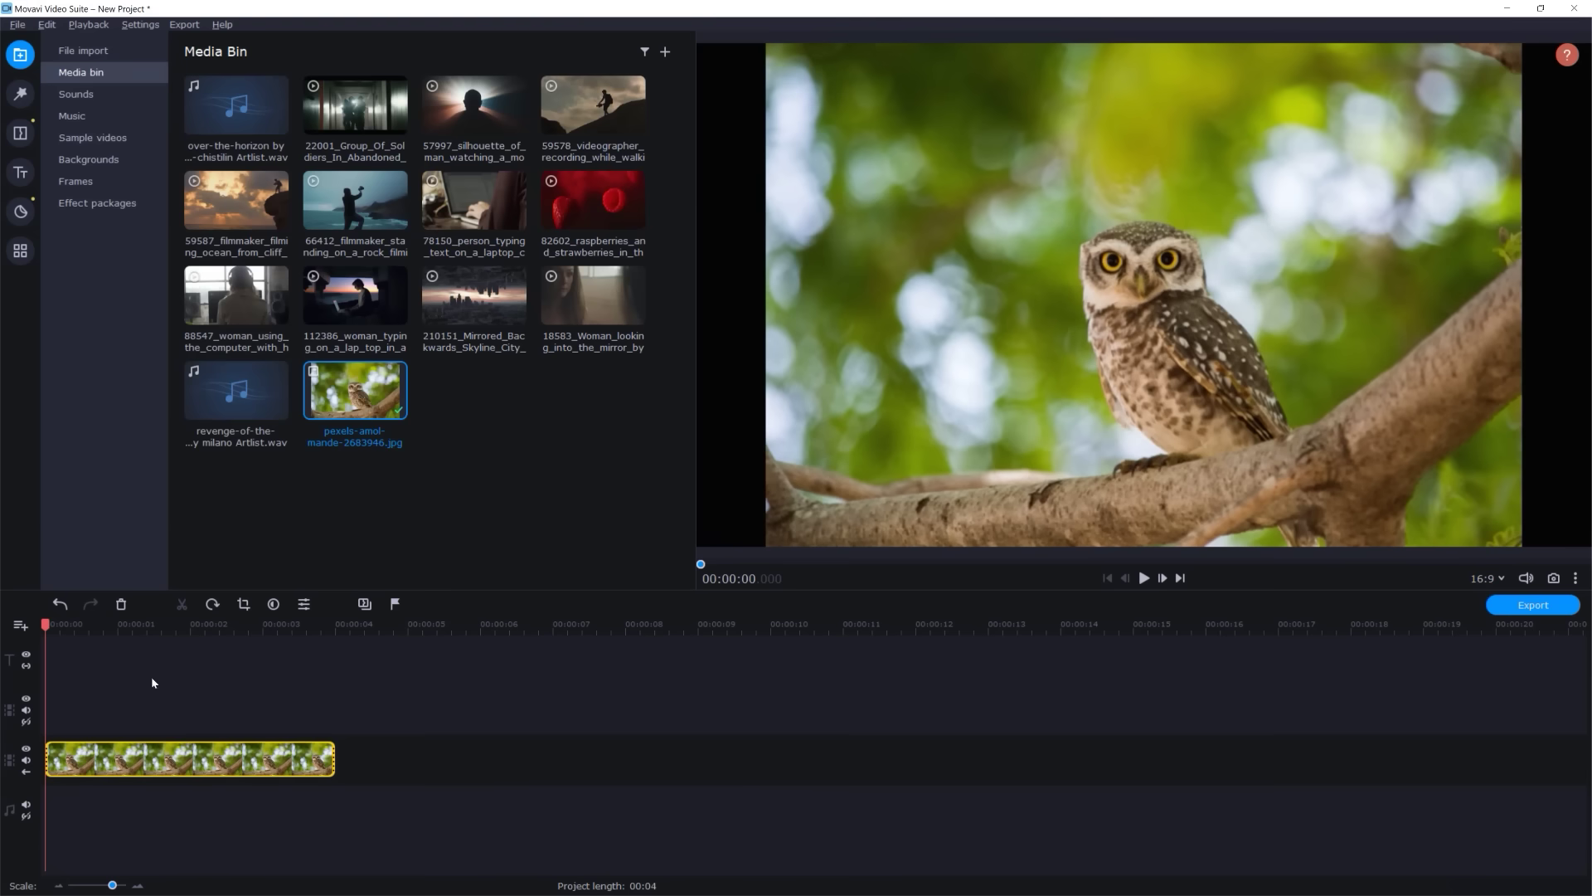
Keyframe the owl photo to zoom in until it fills the frame at 00:00:04, then preview
{"action": "left_click", "coordinate": [20, 250]}
{"action": "left_click", "coordinate": [79, 51]}
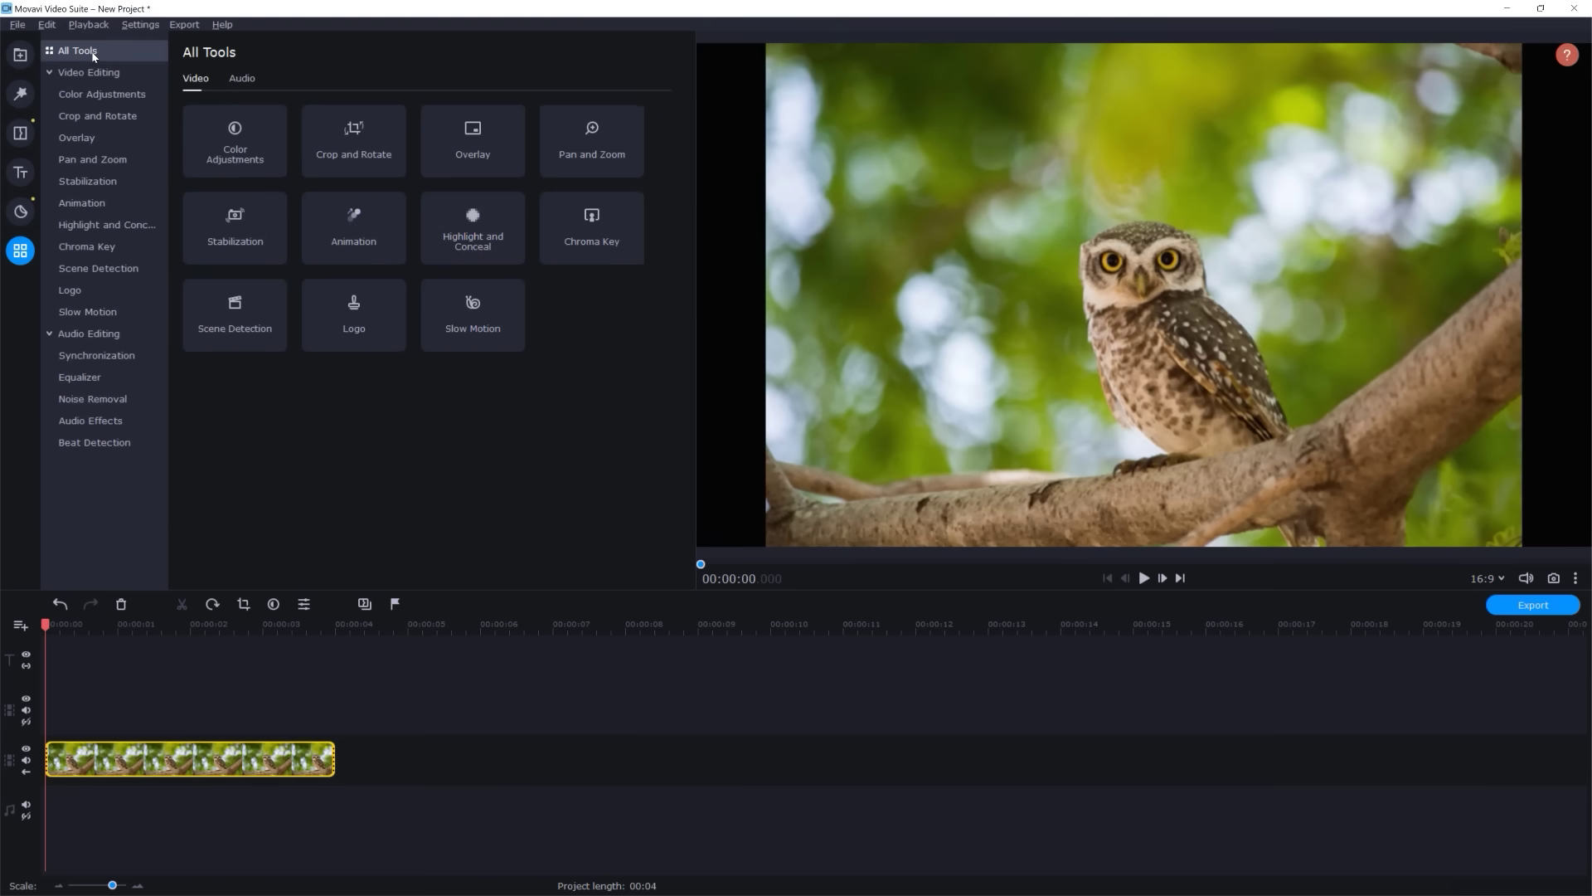
{"action": "left_click", "coordinate": [374, 231]}
{"action": "left_click", "coordinate": [233, 184]}
{"action": "left_click", "coordinate": [119, 791]}
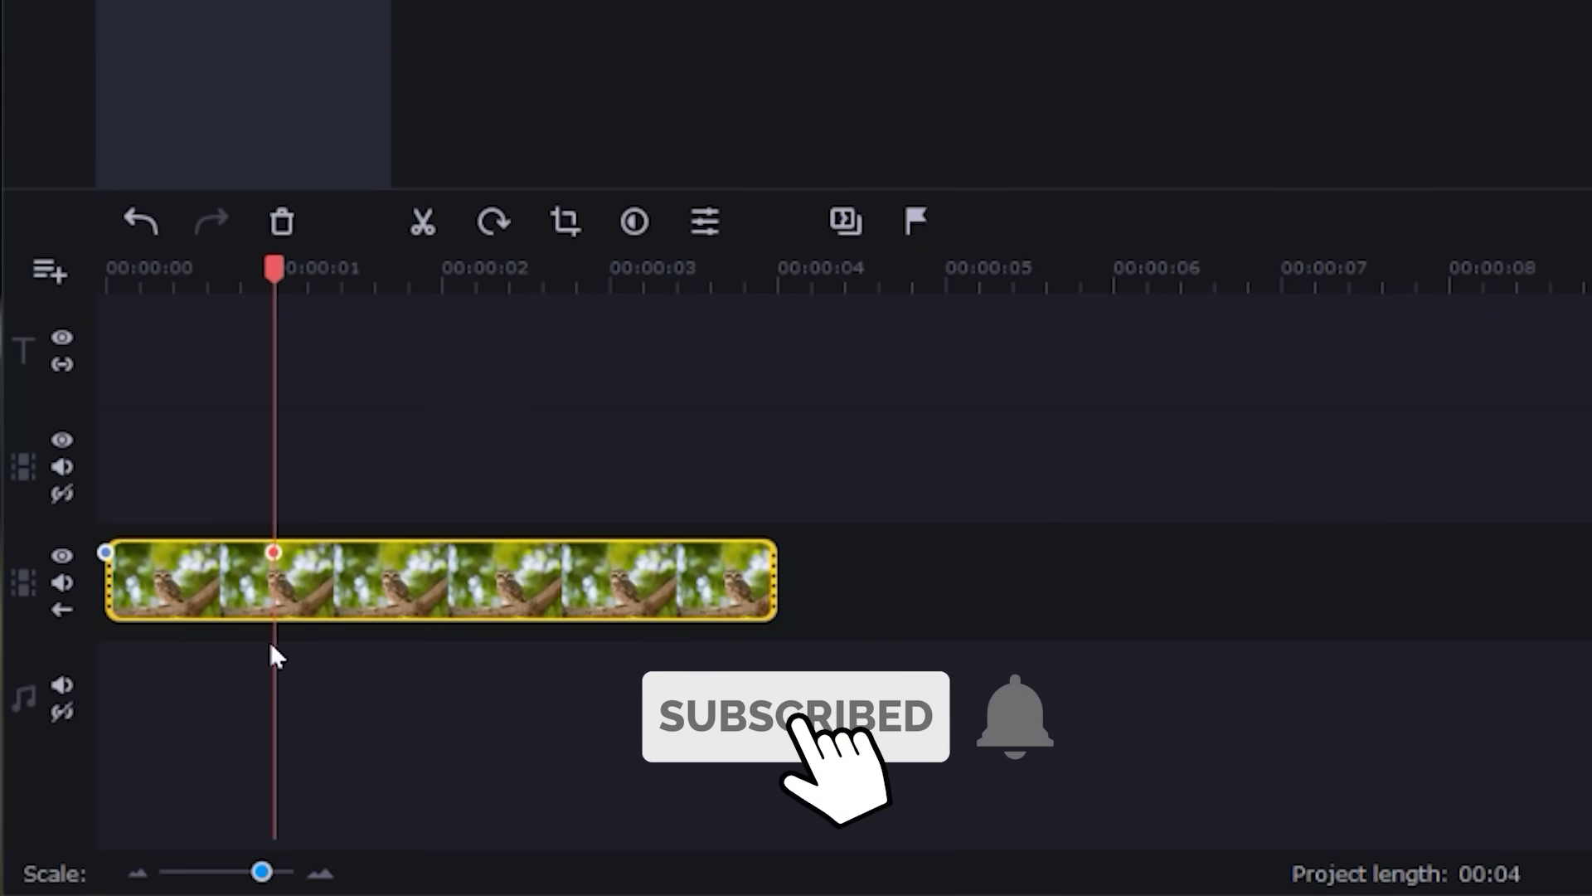
{"action": "left_click_drag", "start_coordinate": [265, 549], "coordinate": [849, 526]}
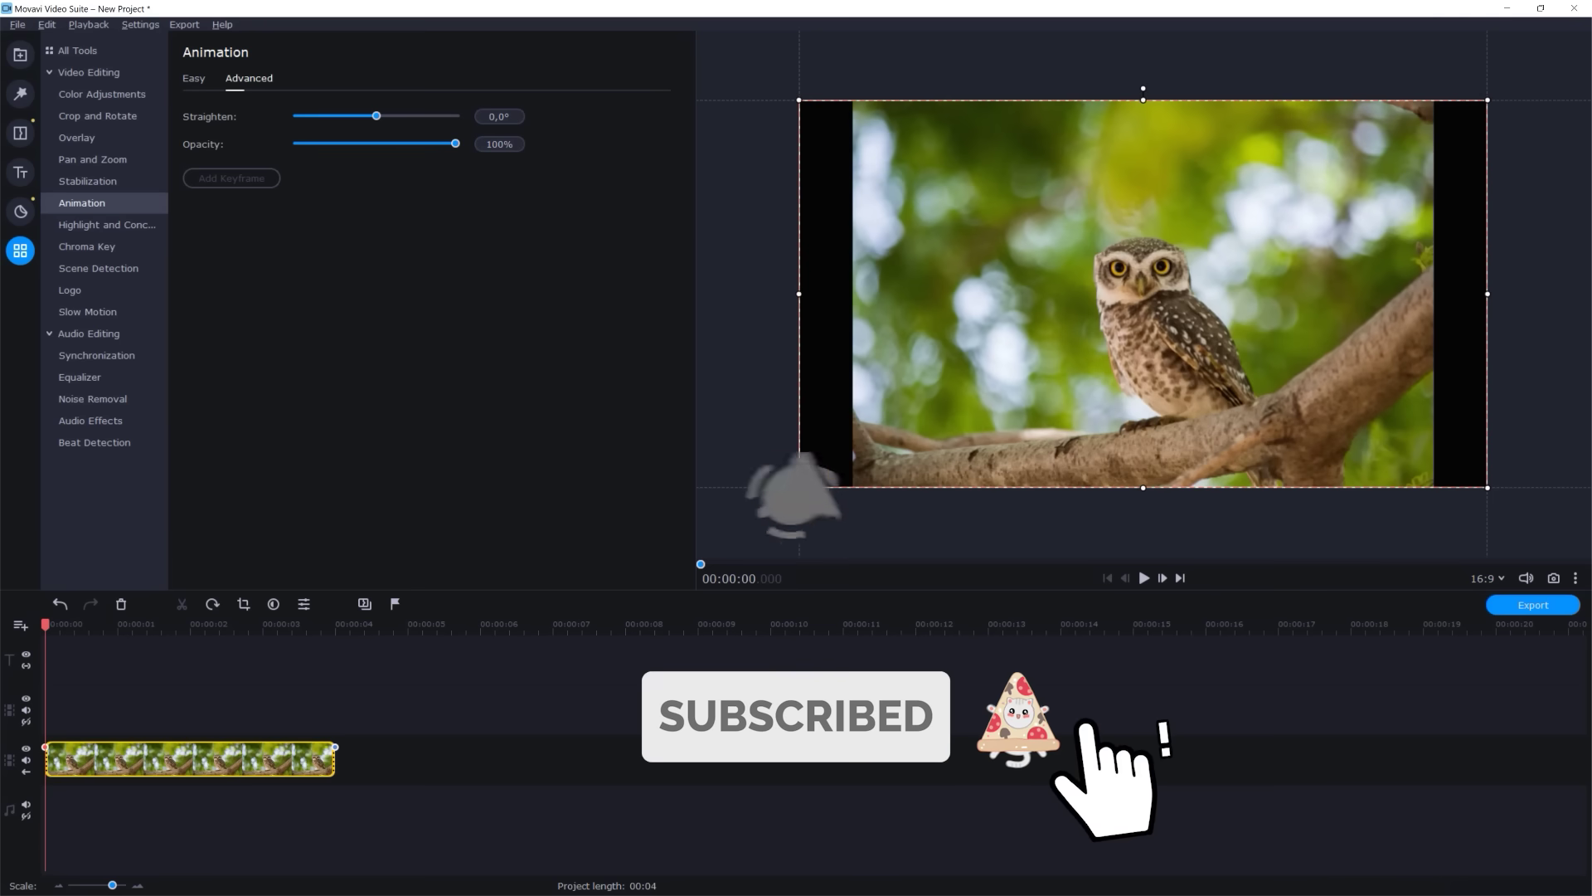
{"action": "left_click_drag", "start_coordinate": [748, 514], "coordinate": [715, 535]}
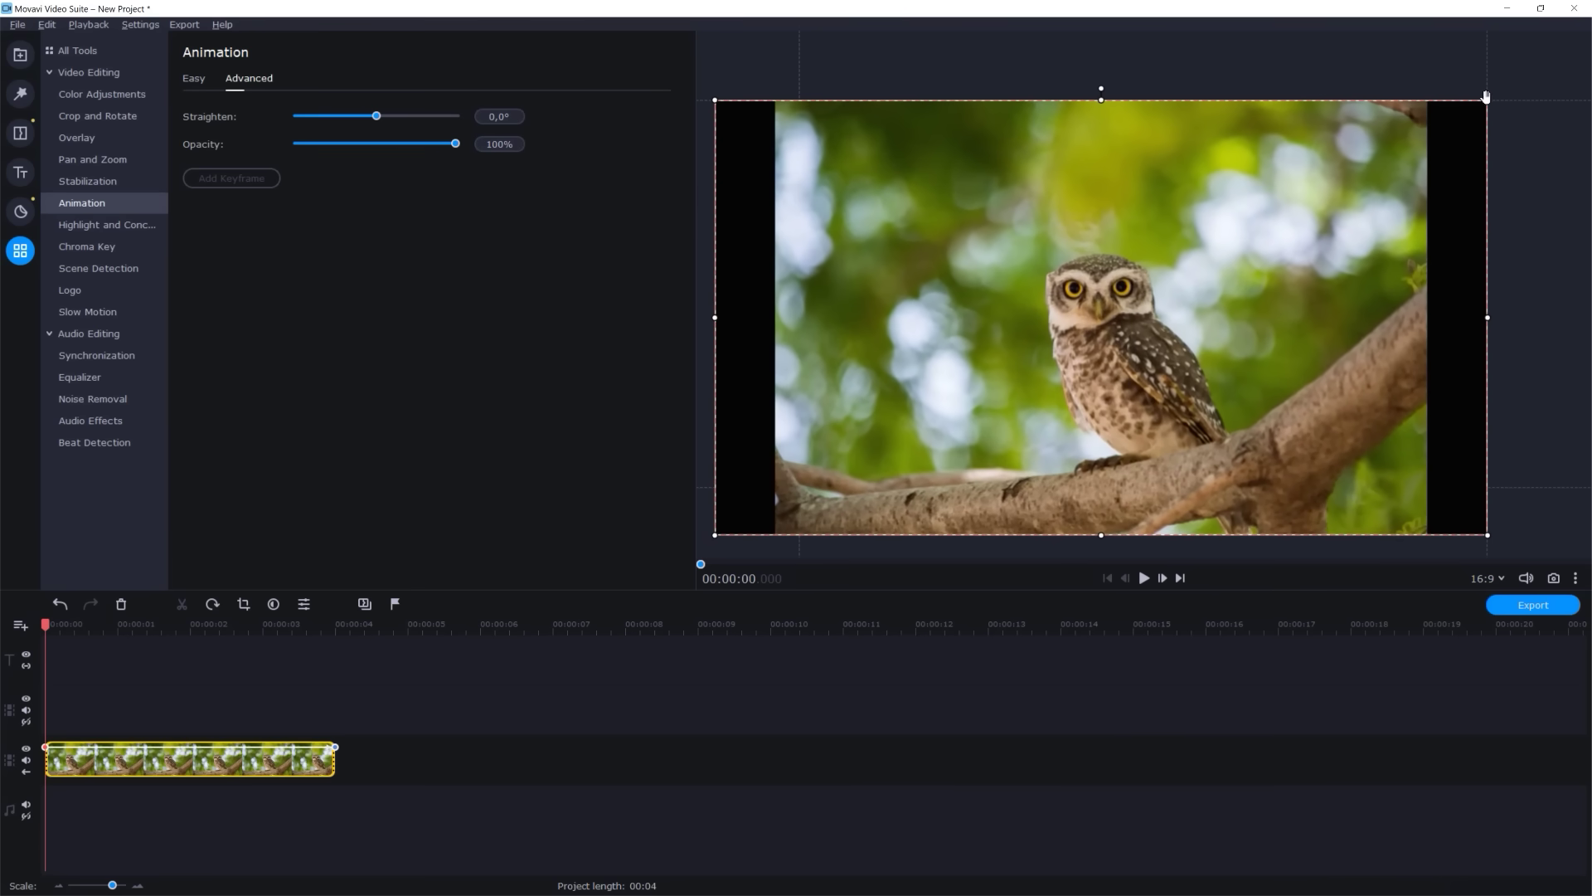
{"action": "left_click_drag", "start_coordinate": [1486, 97], "coordinate": [1590, 40]}
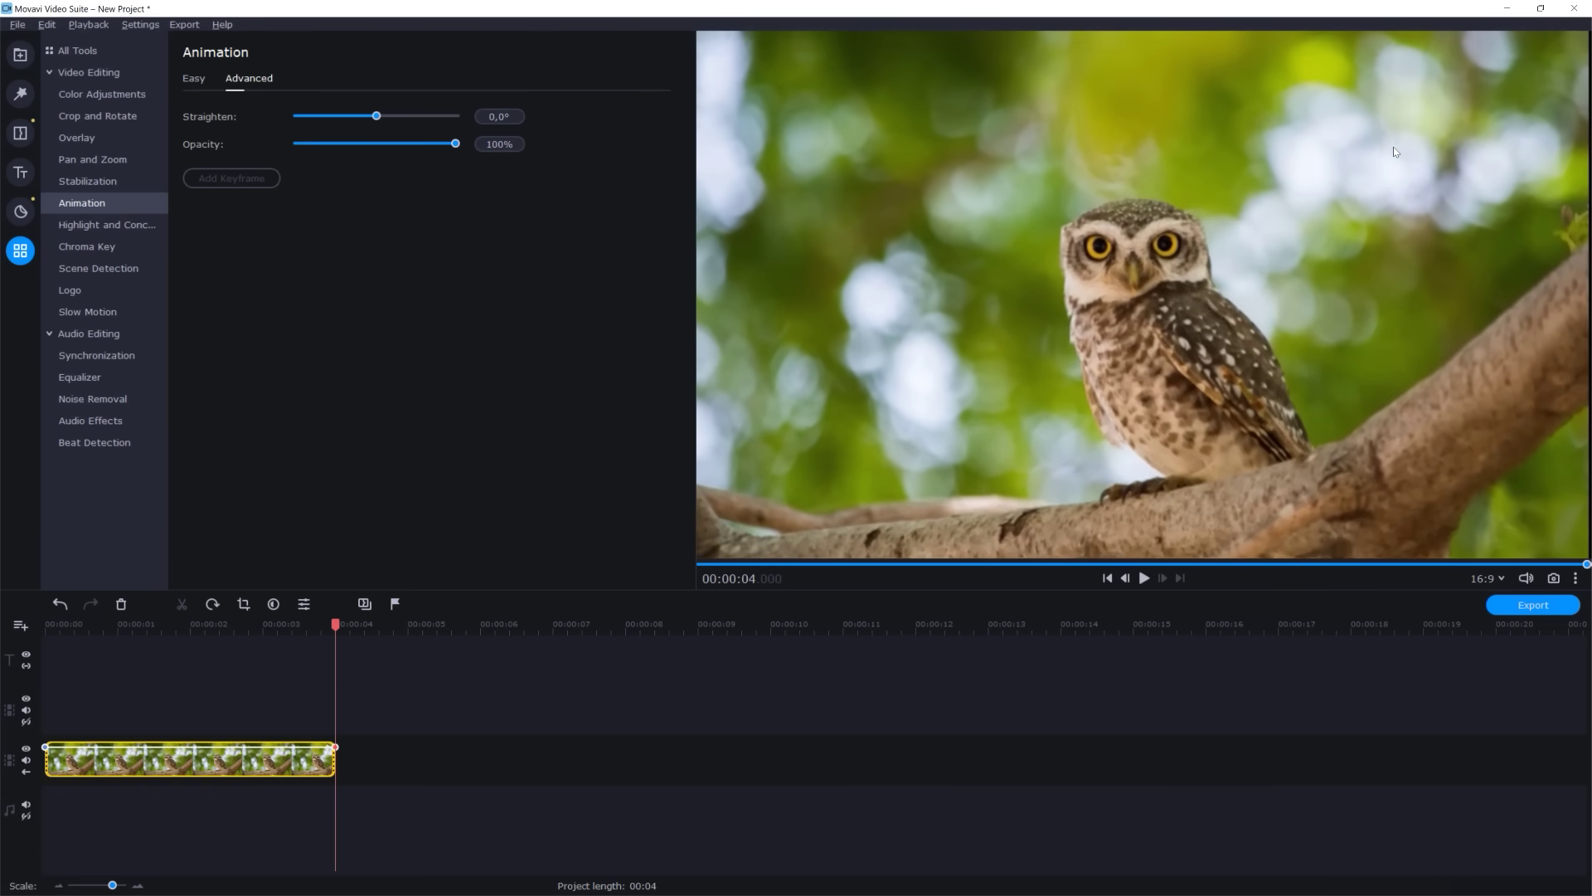
{"action": "key", "text": "space"}
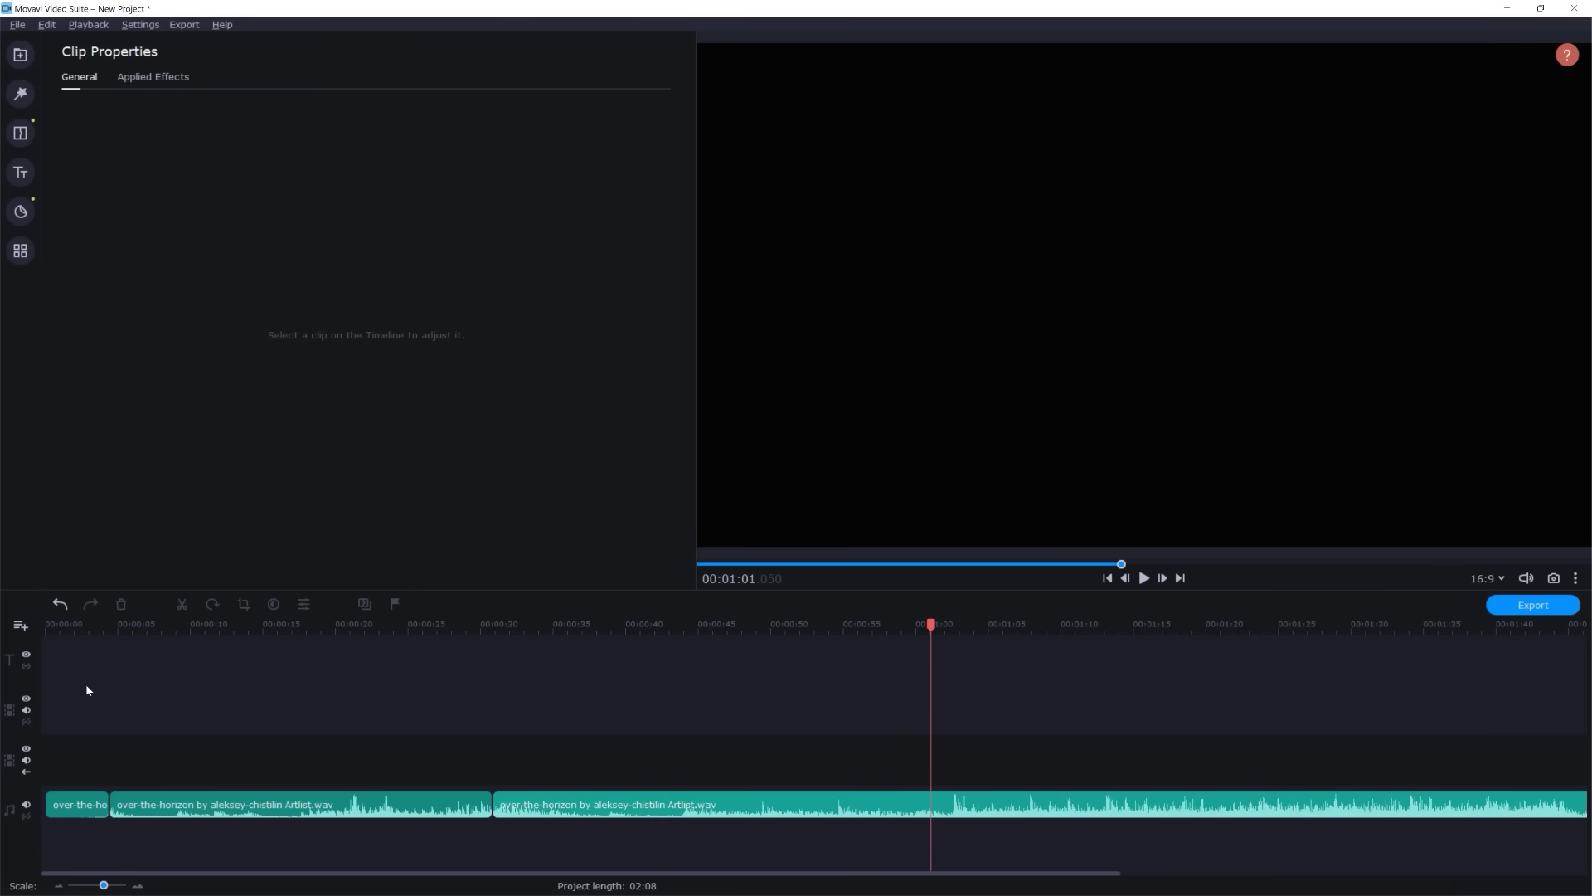
Move the second music clip onto its own track and fade it in from 0% with two volume points
{"action": "left_click", "coordinate": [84, 627]}
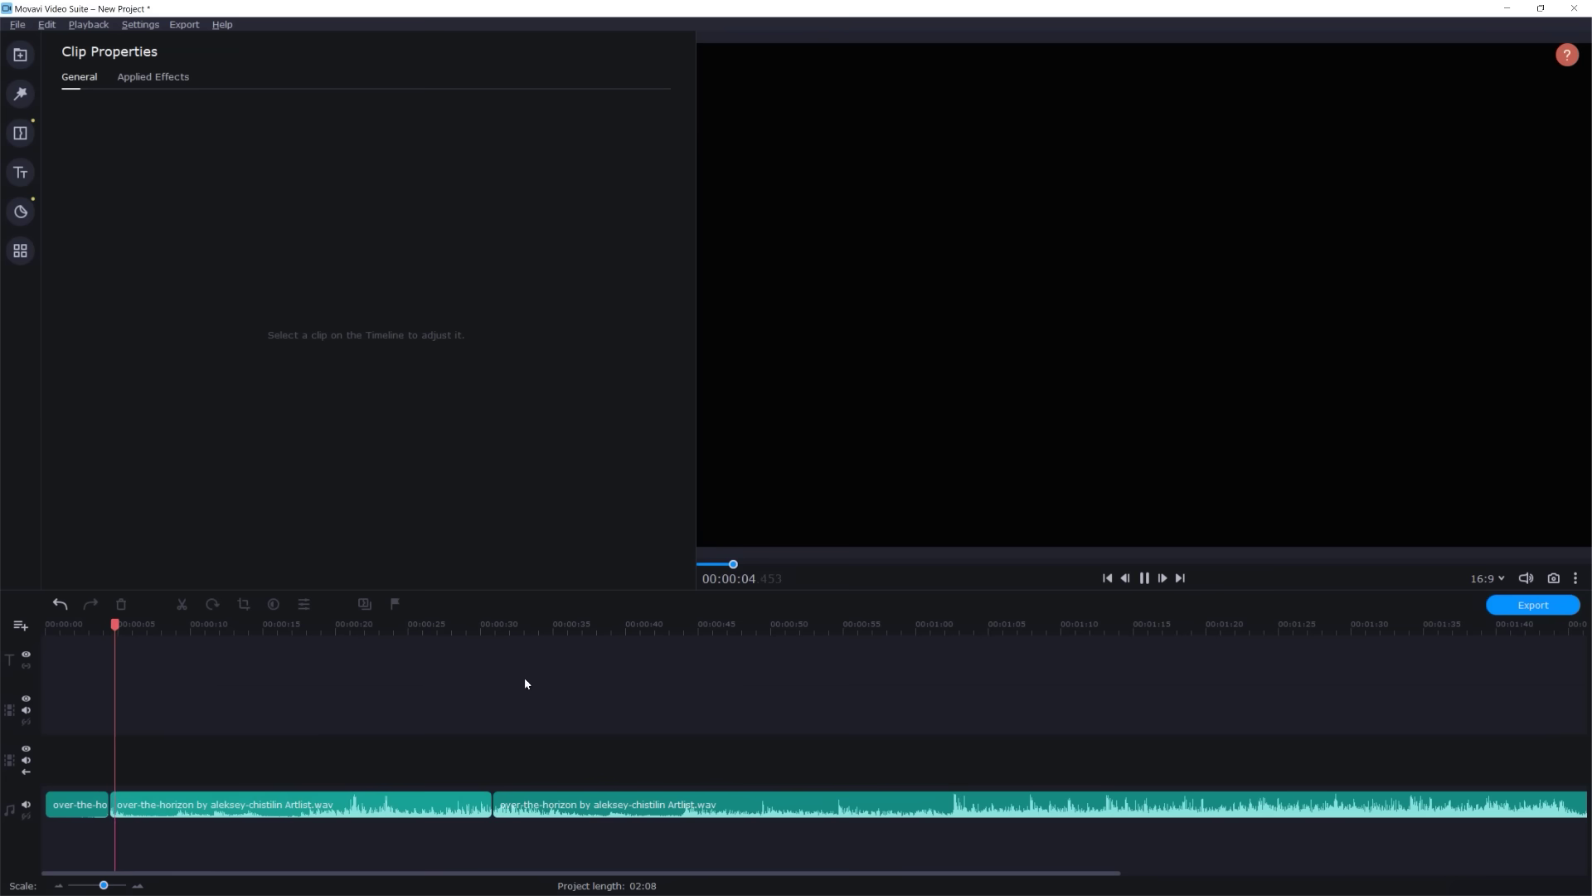
{"action": "left_click_drag", "start_coordinate": [164, 806], "coordinate": [164, 836]}
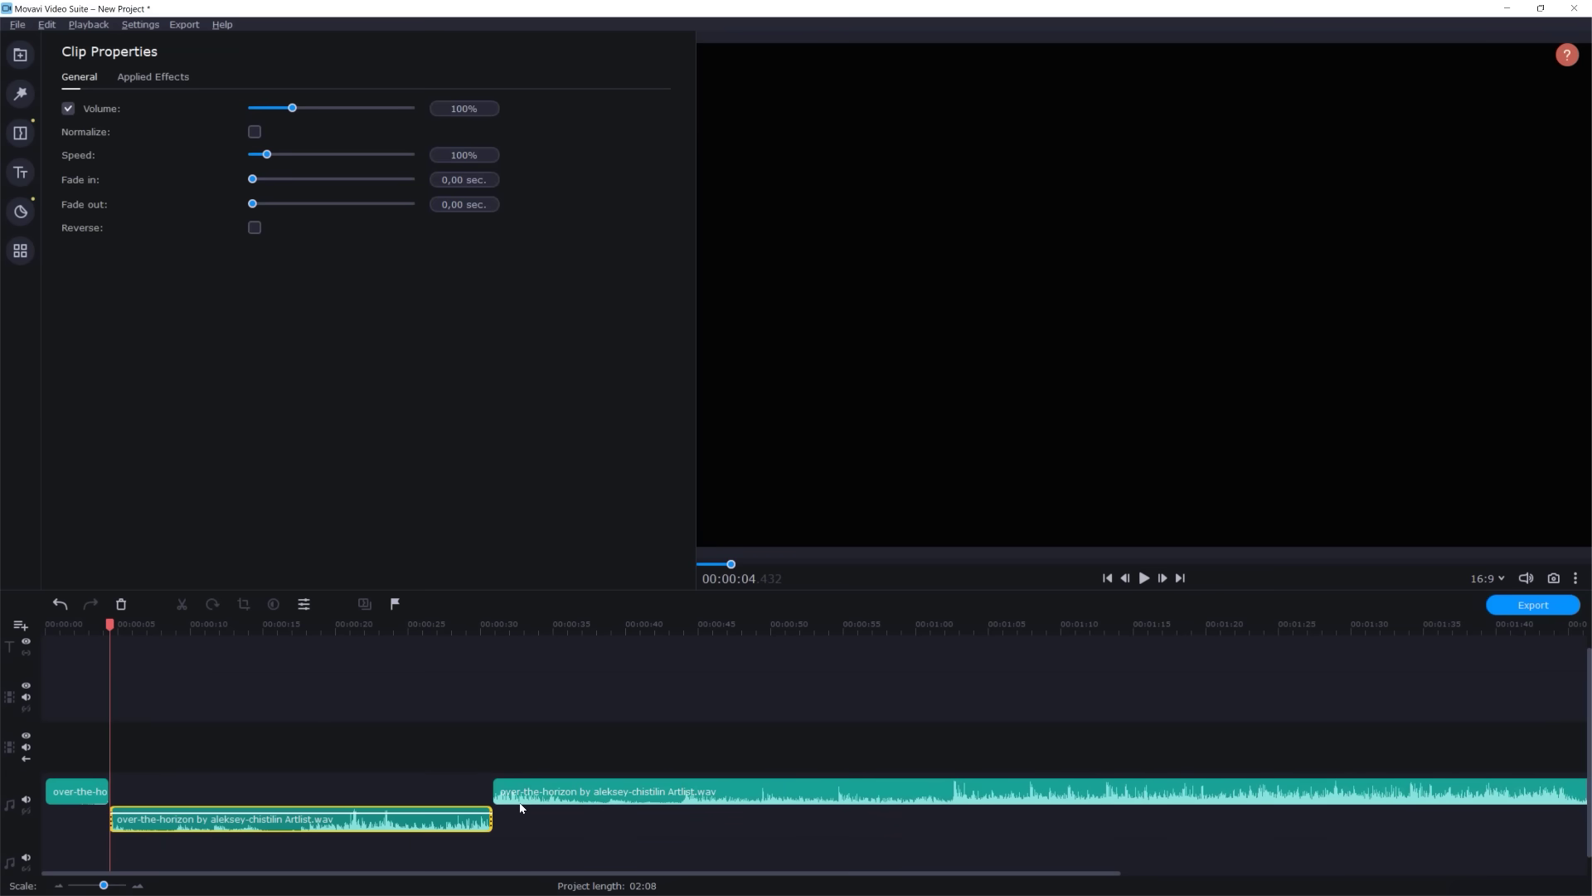
{"action": "scroll", "coordinate": [285, 843], "scroll_direction": "up", "scroll_amount": 5}
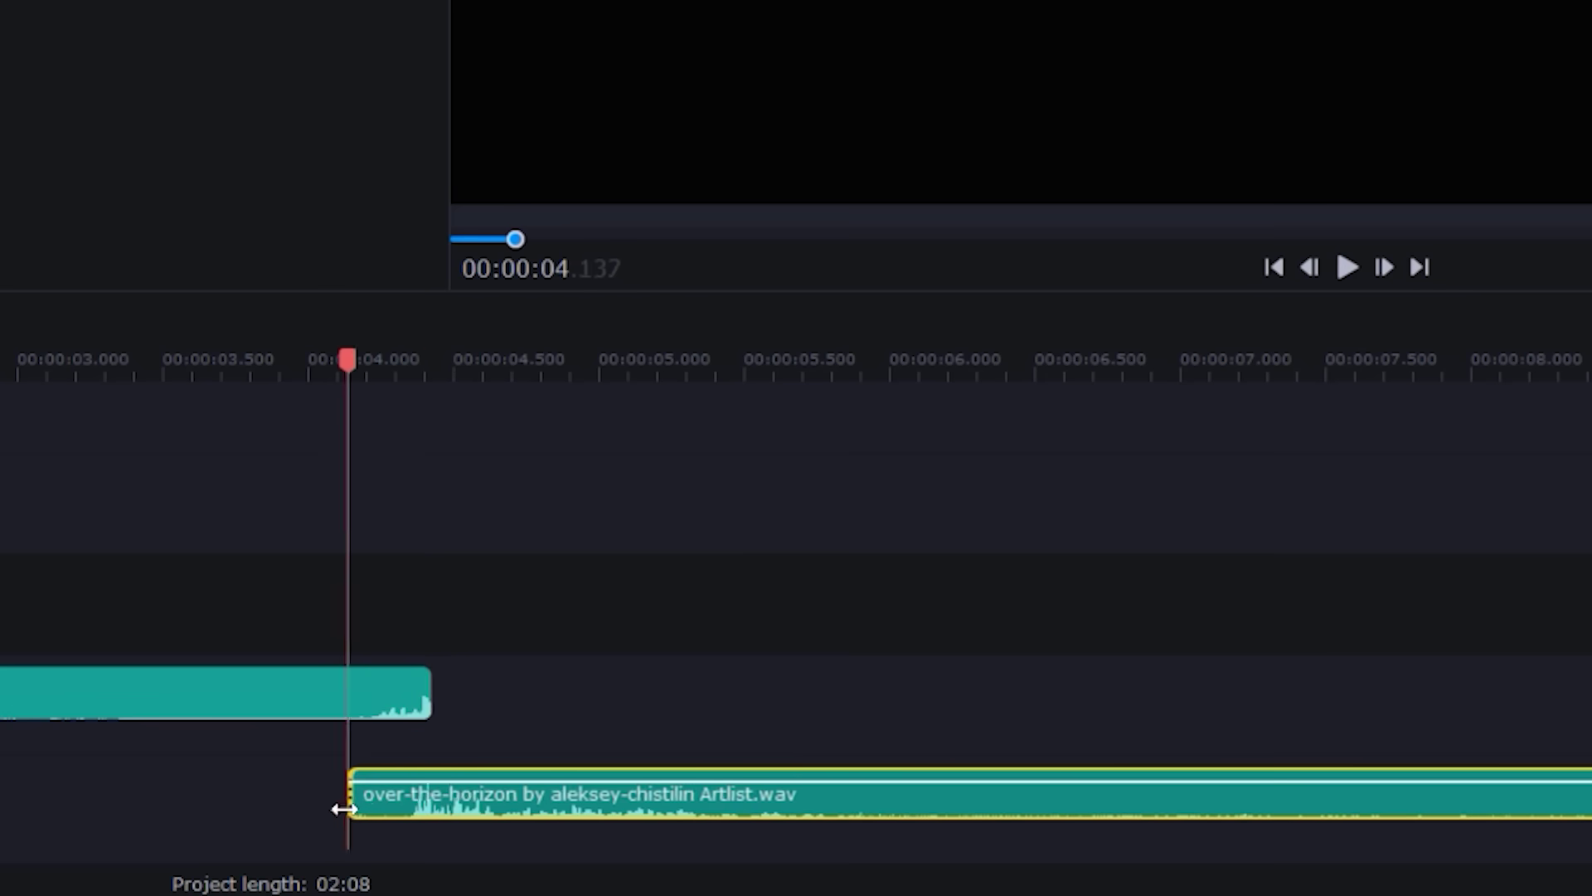
{"action": "right_click", "coordinate": [436, 788]}
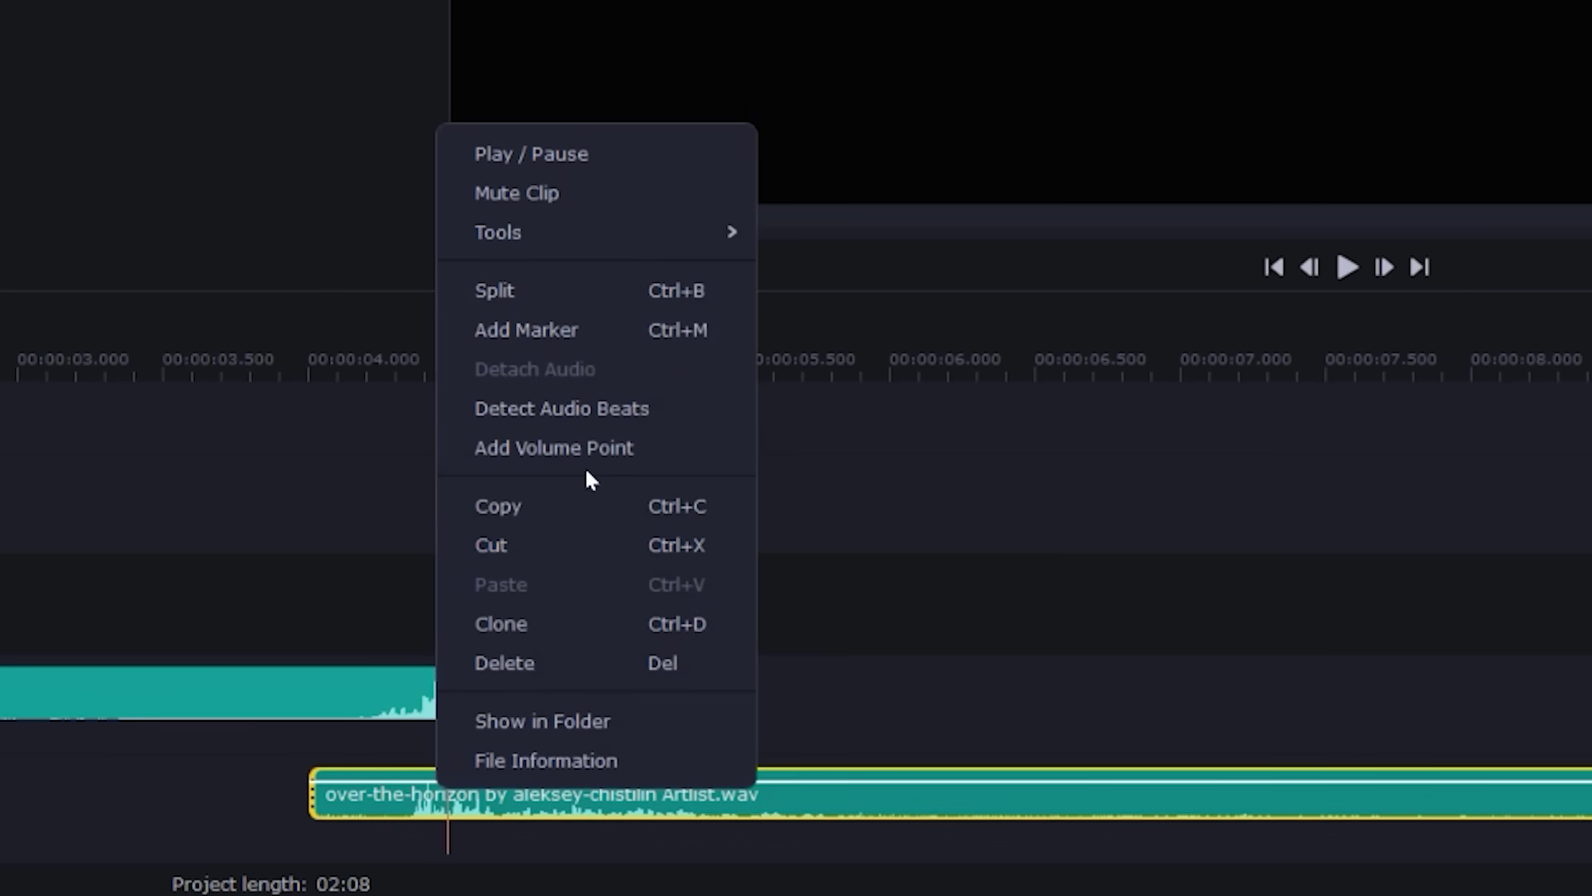
{"action": "left_click", "coordinate": [589, 452]}
{"action": "right_click", "coordinate": [445, 808]}
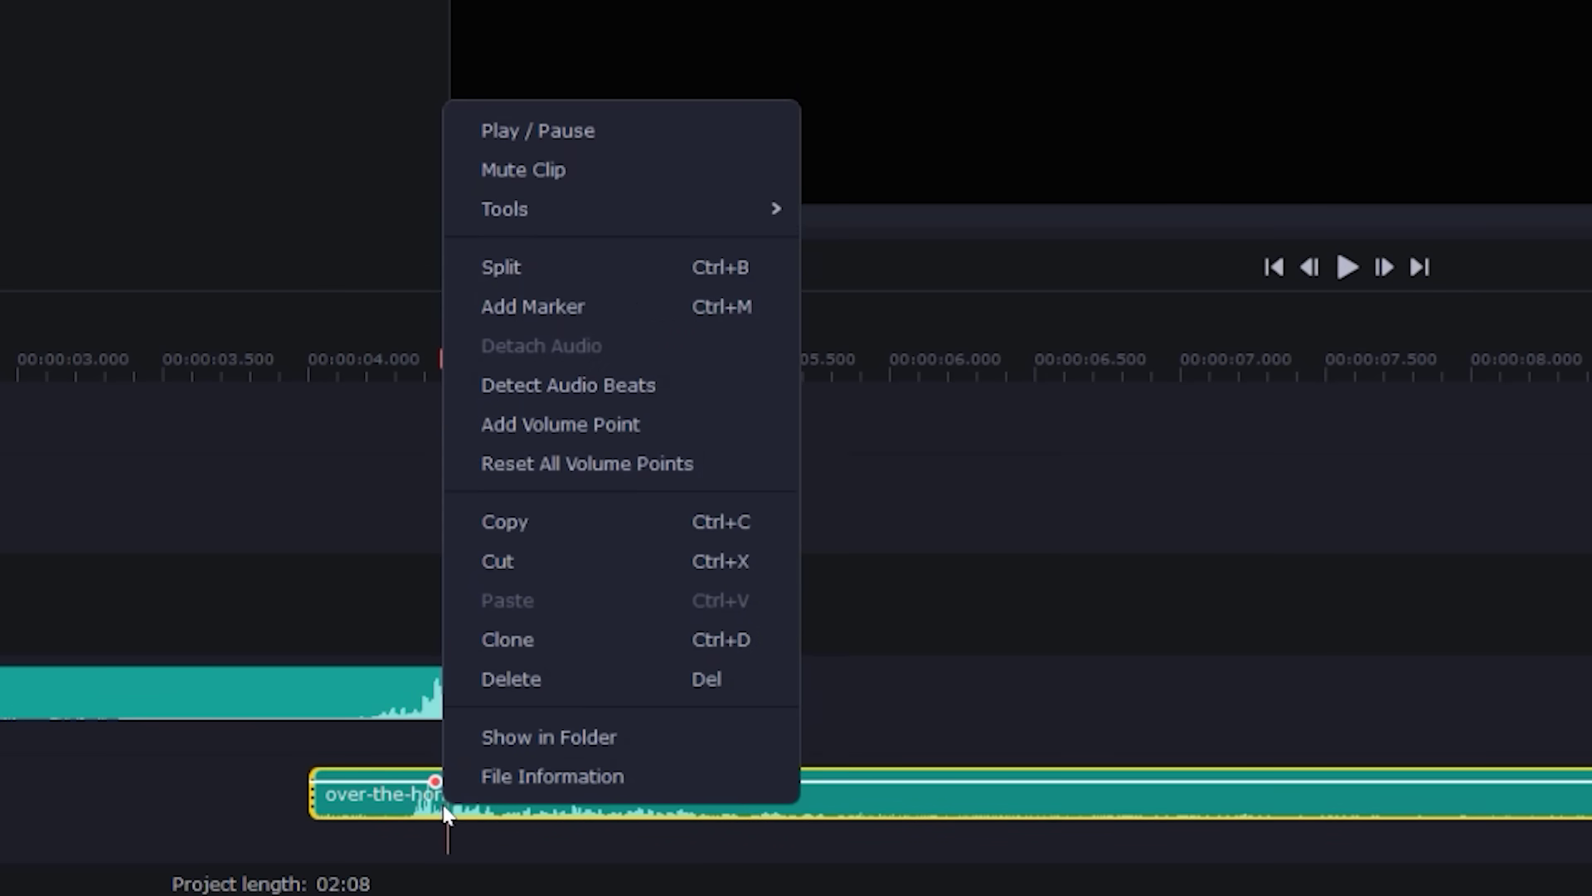
{"action": "left_click", "coordinate": [562, 445]}
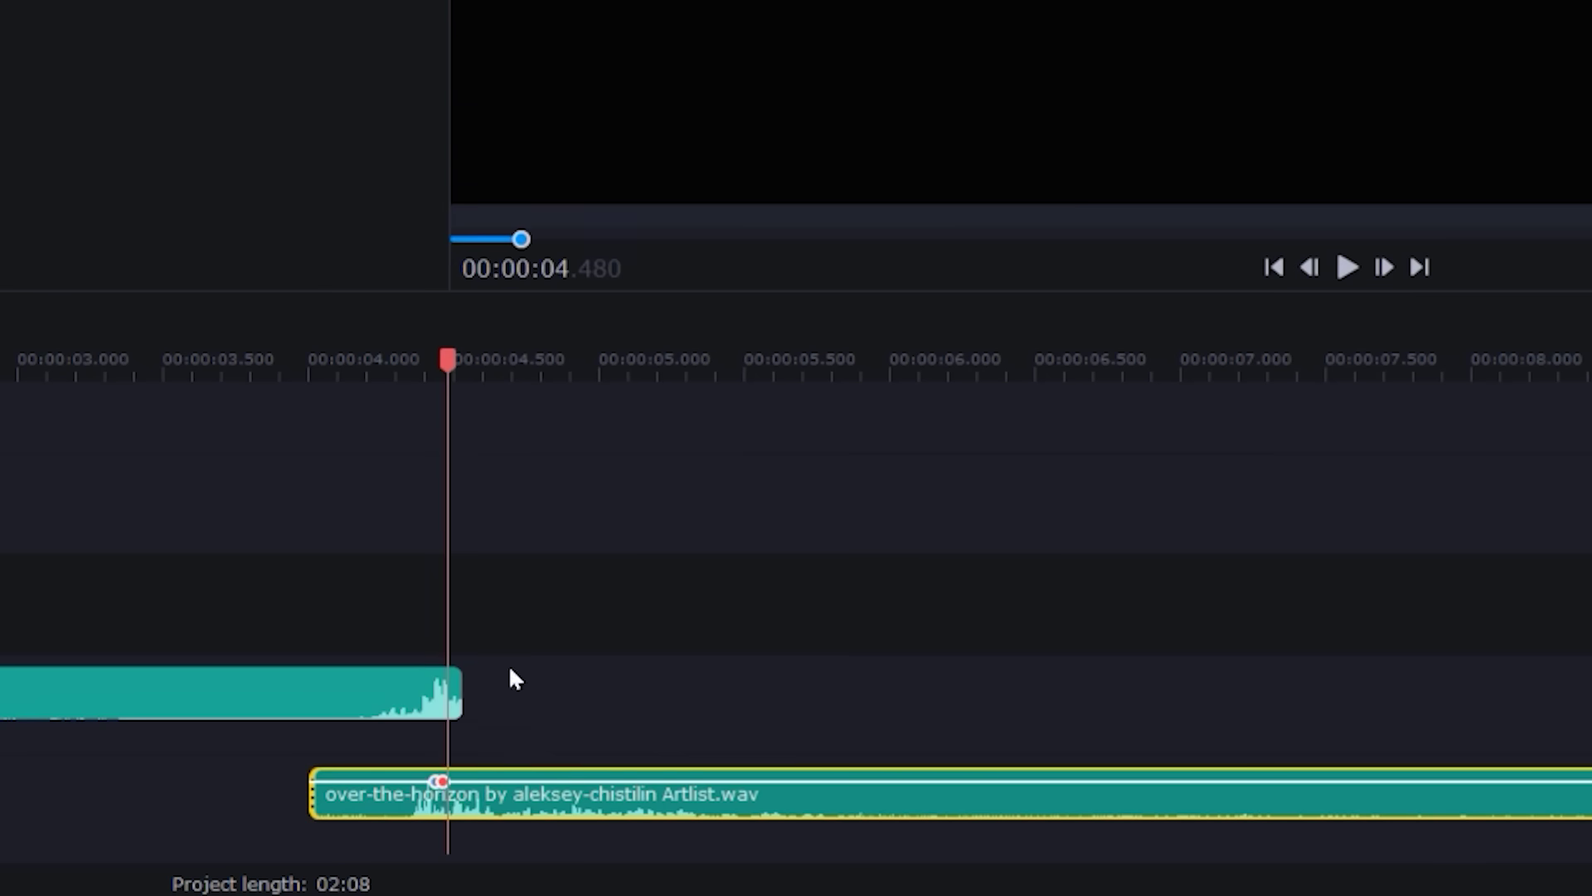
{"action": "left_click_drag", "start_coordinate": [431, 781], "coordinate": [367, 830]}
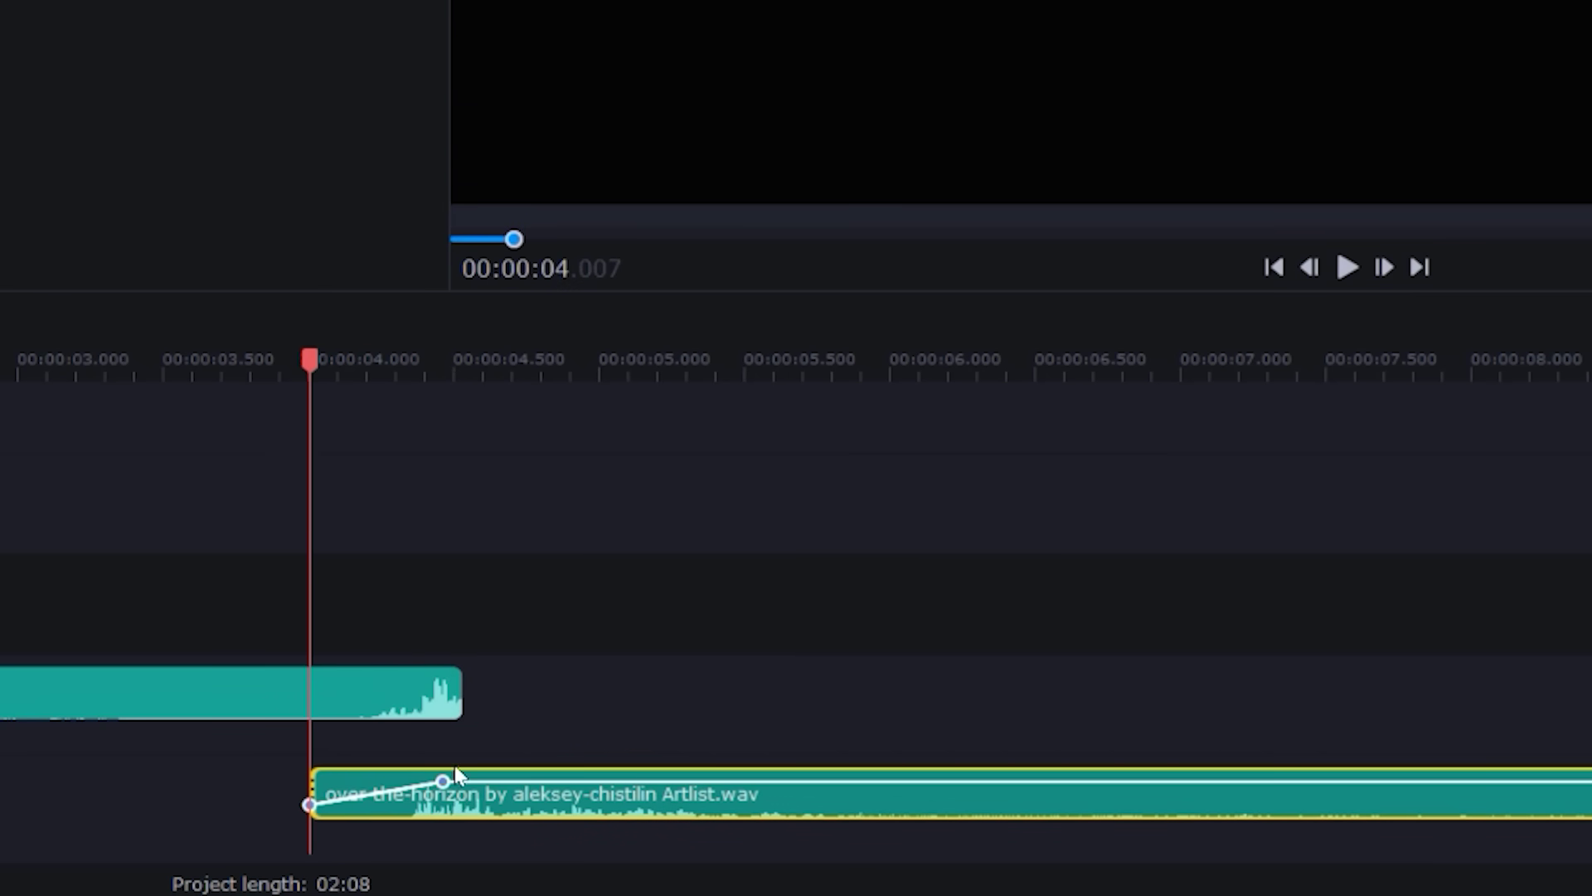
{"action": "left_click_drag", "start_coordinate": [436, 782], "coordinate": [439, 782]}
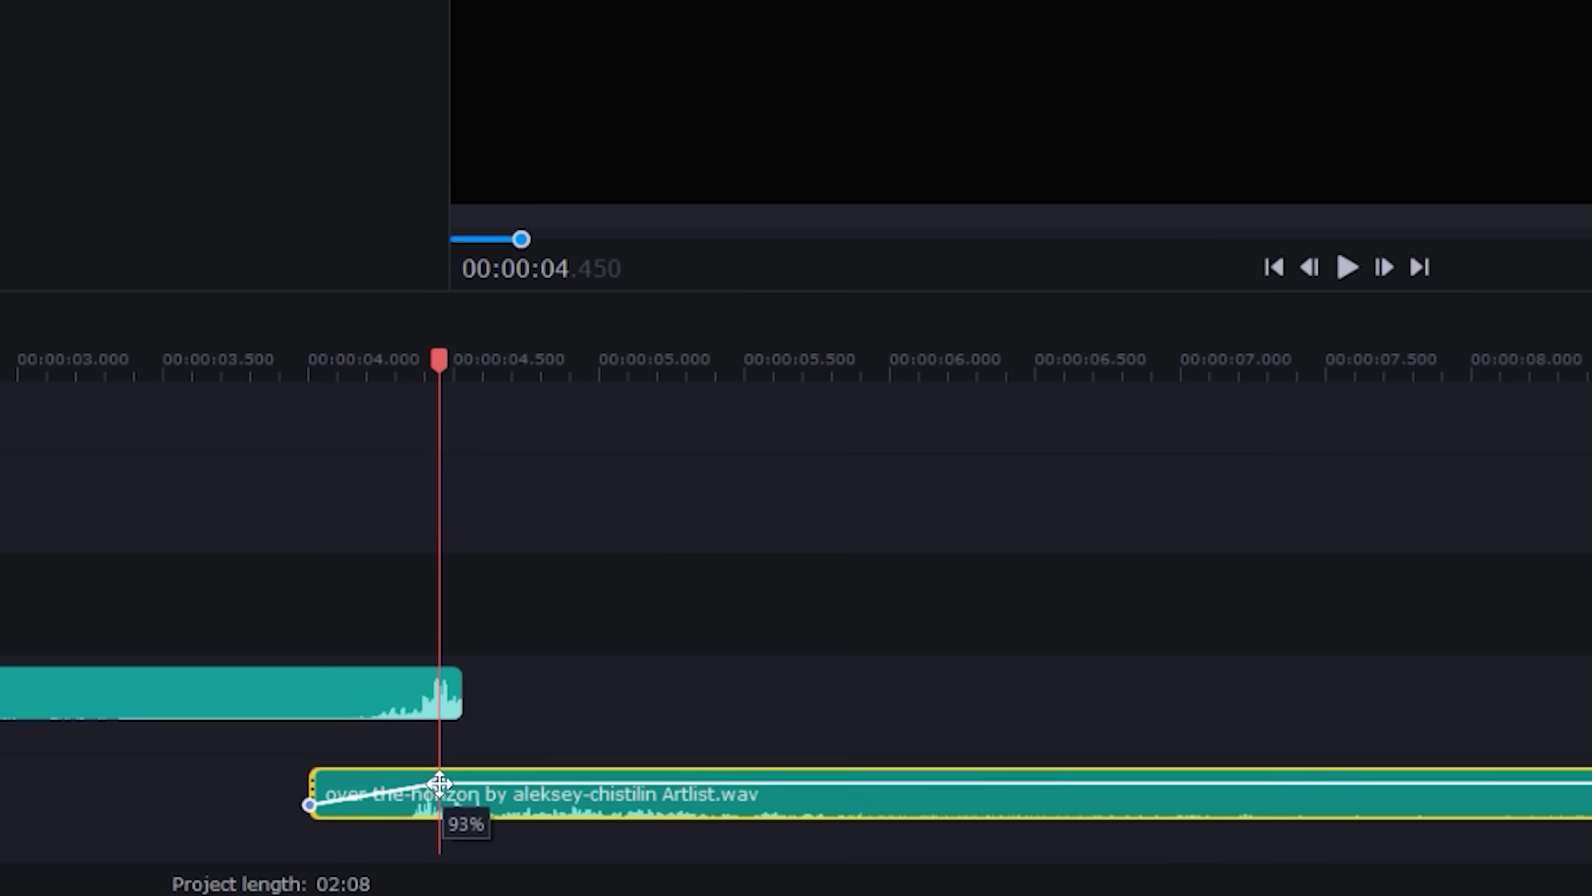
Add two volume points to the first music clip and pull the last one down at its end to fade out
{"action": "left_click", "coordinate": [365, 687]}
{"action": "right_click", "coordinate": [366, 689]}
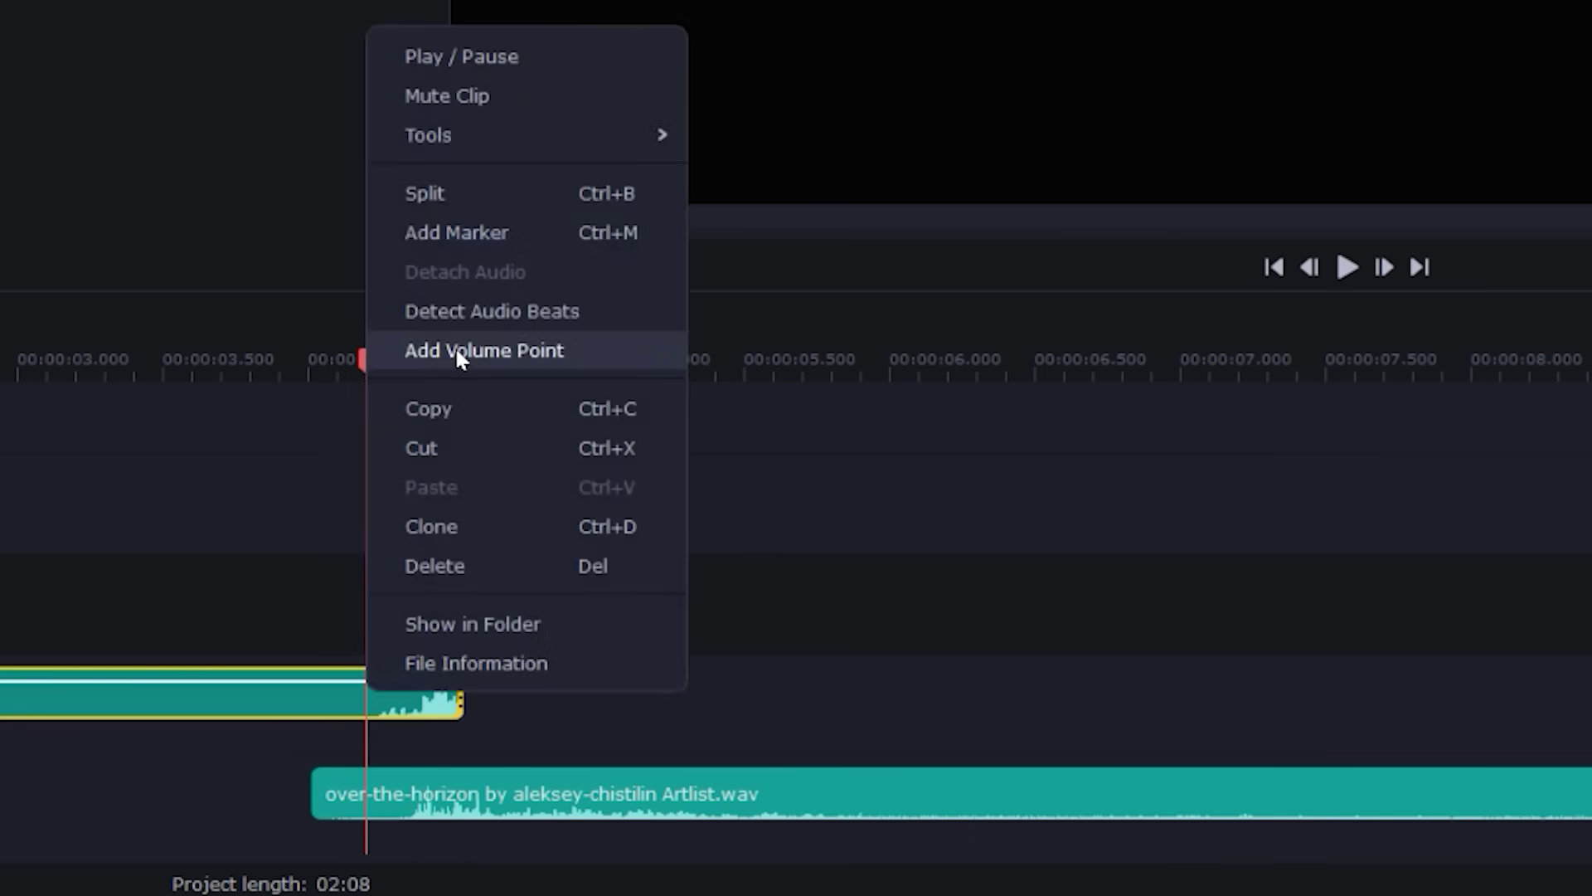
{"action": "left_click", "coordinate": [456, 348]}
{"action": "right_click", "coordinate": [410, 690]}
{"action": "left_click", "coordinate": [516, 314]}
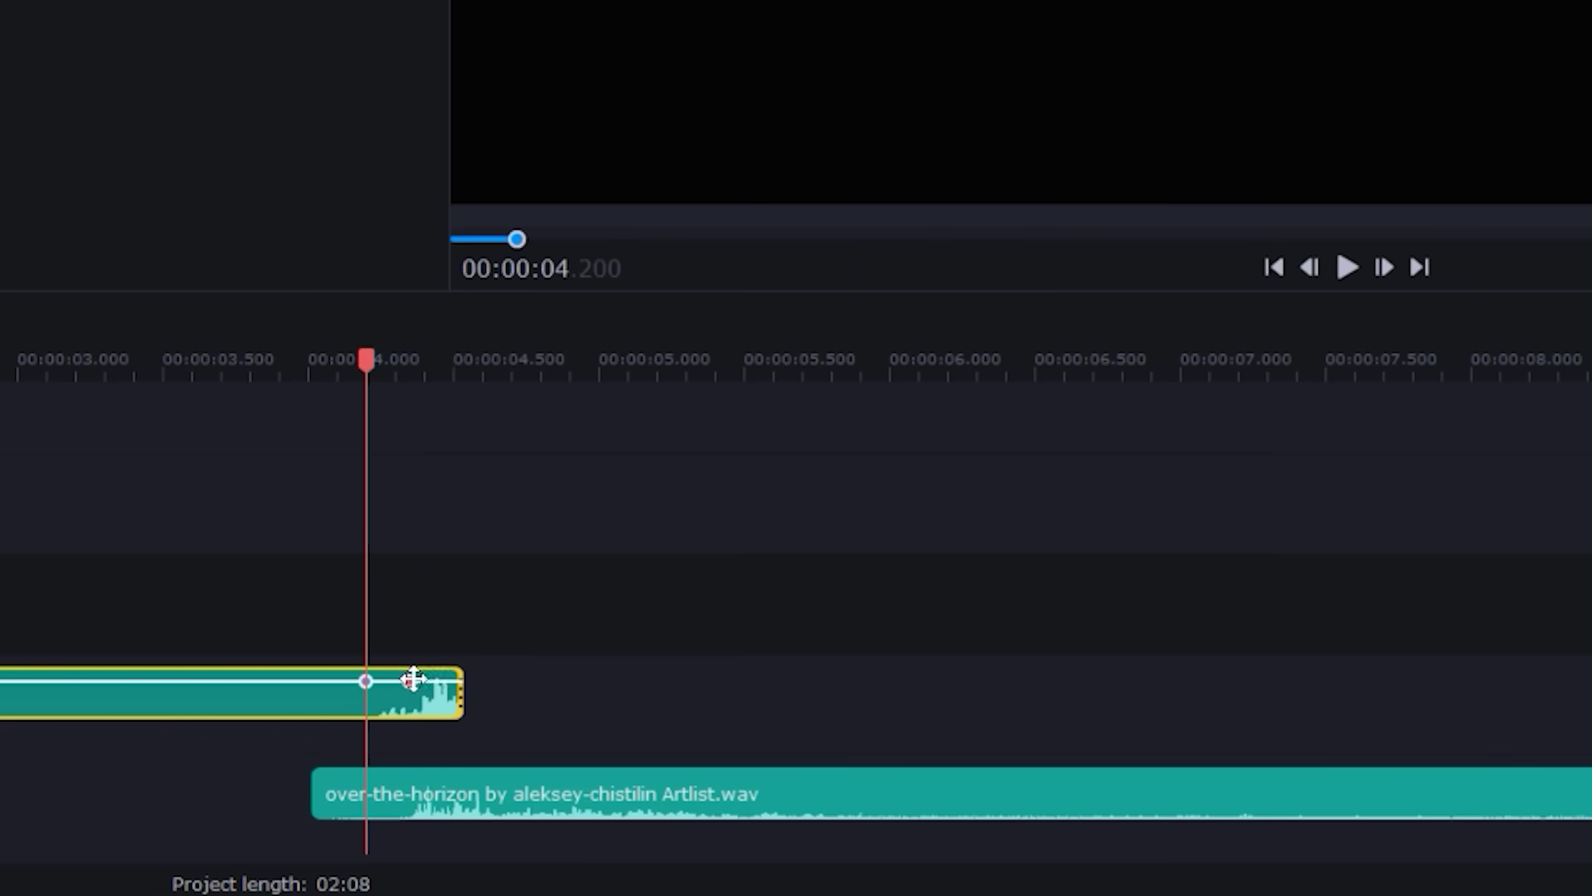
{"action": "left_click_drag", "start_coordinate": [413, 680], "coordinate": [490, 740]}
Play back the crossfade, then add two more volume points to the music near 1:43
{"action": "left_click", "coordinate": [490, 793]}
{"action": "key", "text": "space"}
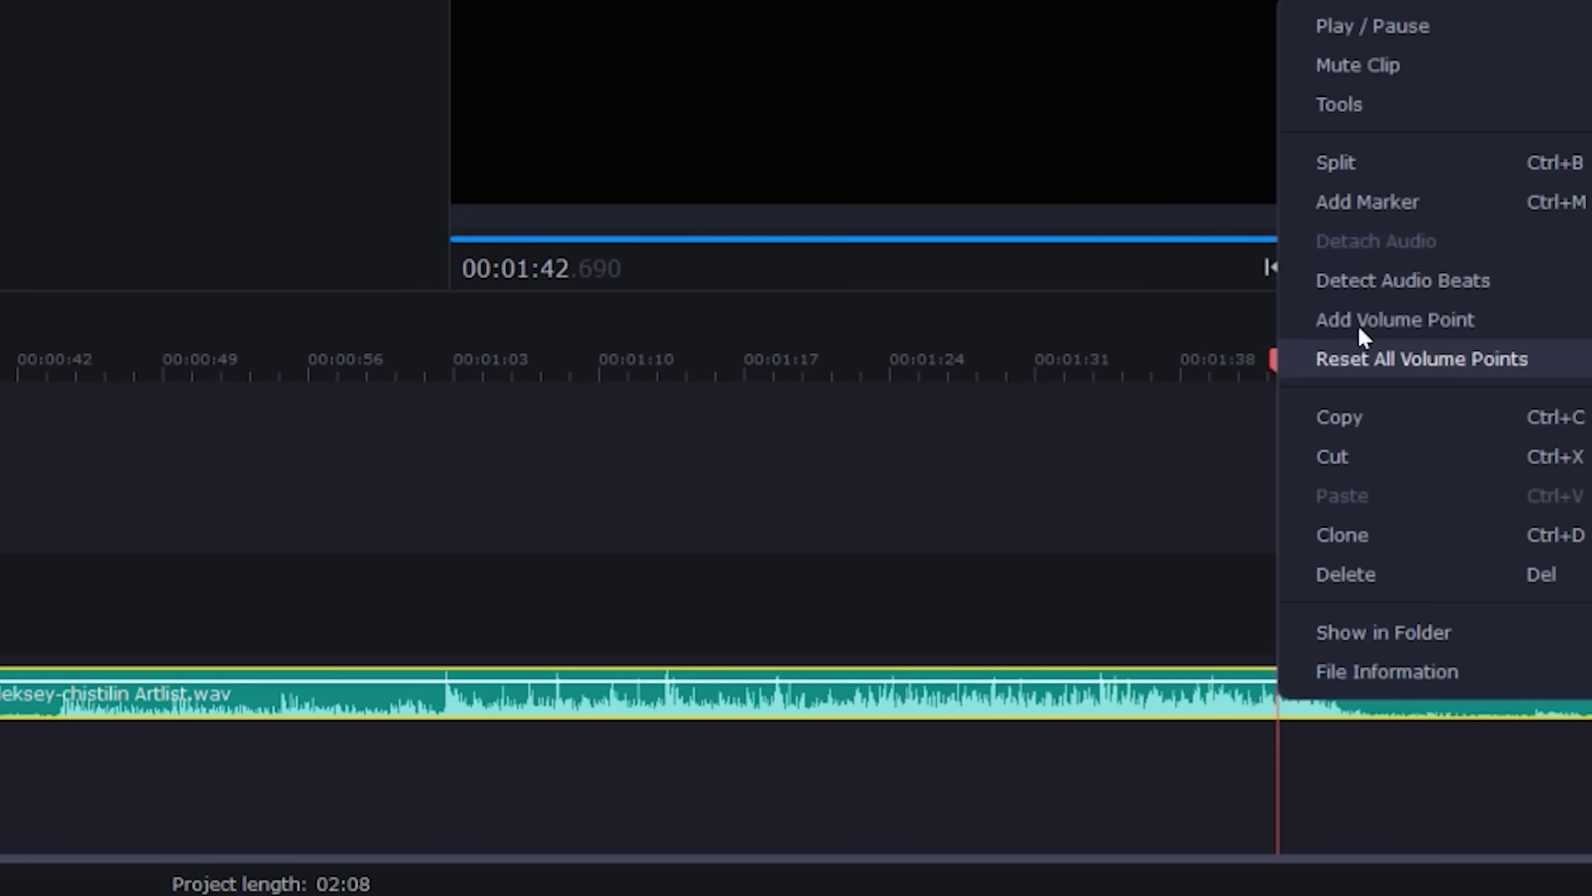
{"action": "left_click", "coordinate": [1360, 324]}
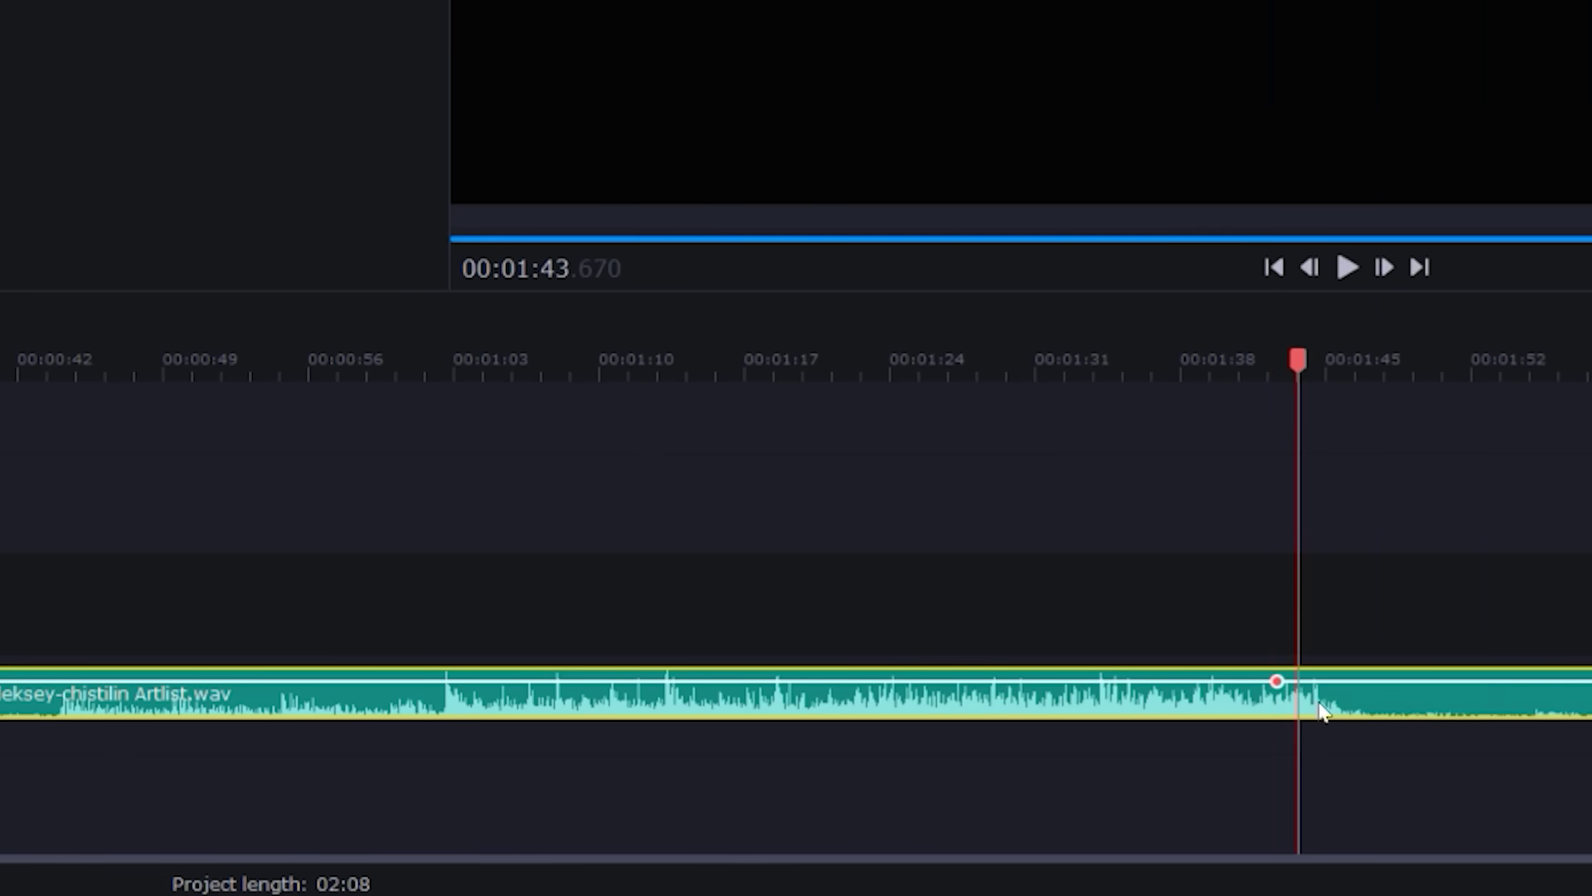
{"action": "right_click", "coordinate": [1325, 716]}
{"action": "left_click", "coordinate": [1393, 323]}
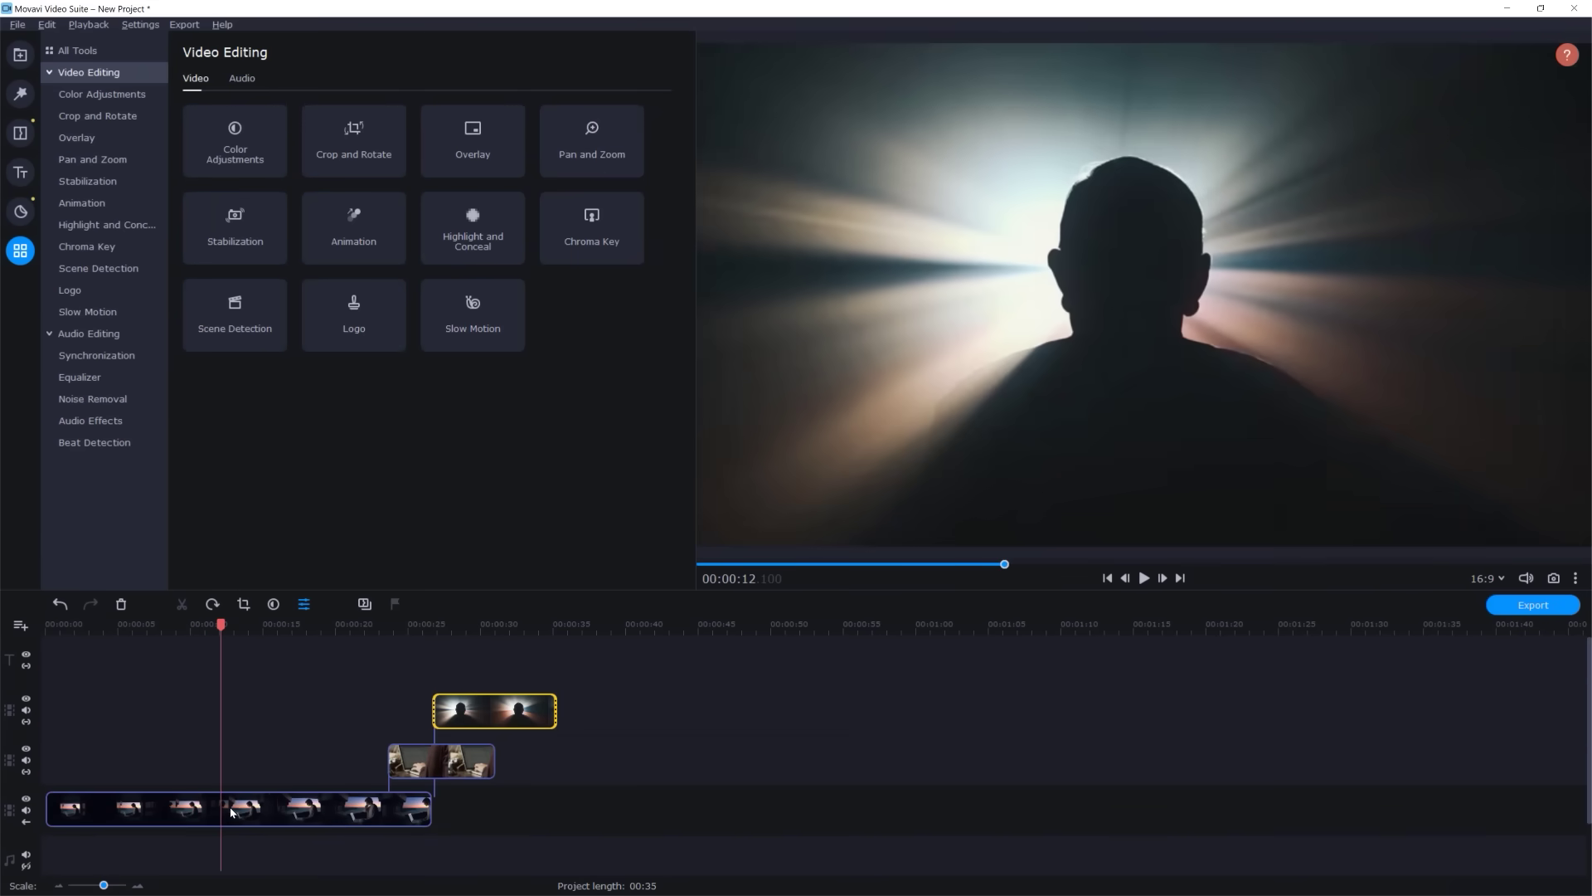
Rearrange the two overlay clips, then move the main clip to start near 0:05 with its overlays following
{"action": "mouse_move", "coordinate": [276, 809]}
{"action": "left_mouse_down"}
{"action": "mouse_move", "coordinate": [319, 808]}
{"action": "mouse_move", "coordinate": [254, 809]}
{"action": "left_mouse_up"}
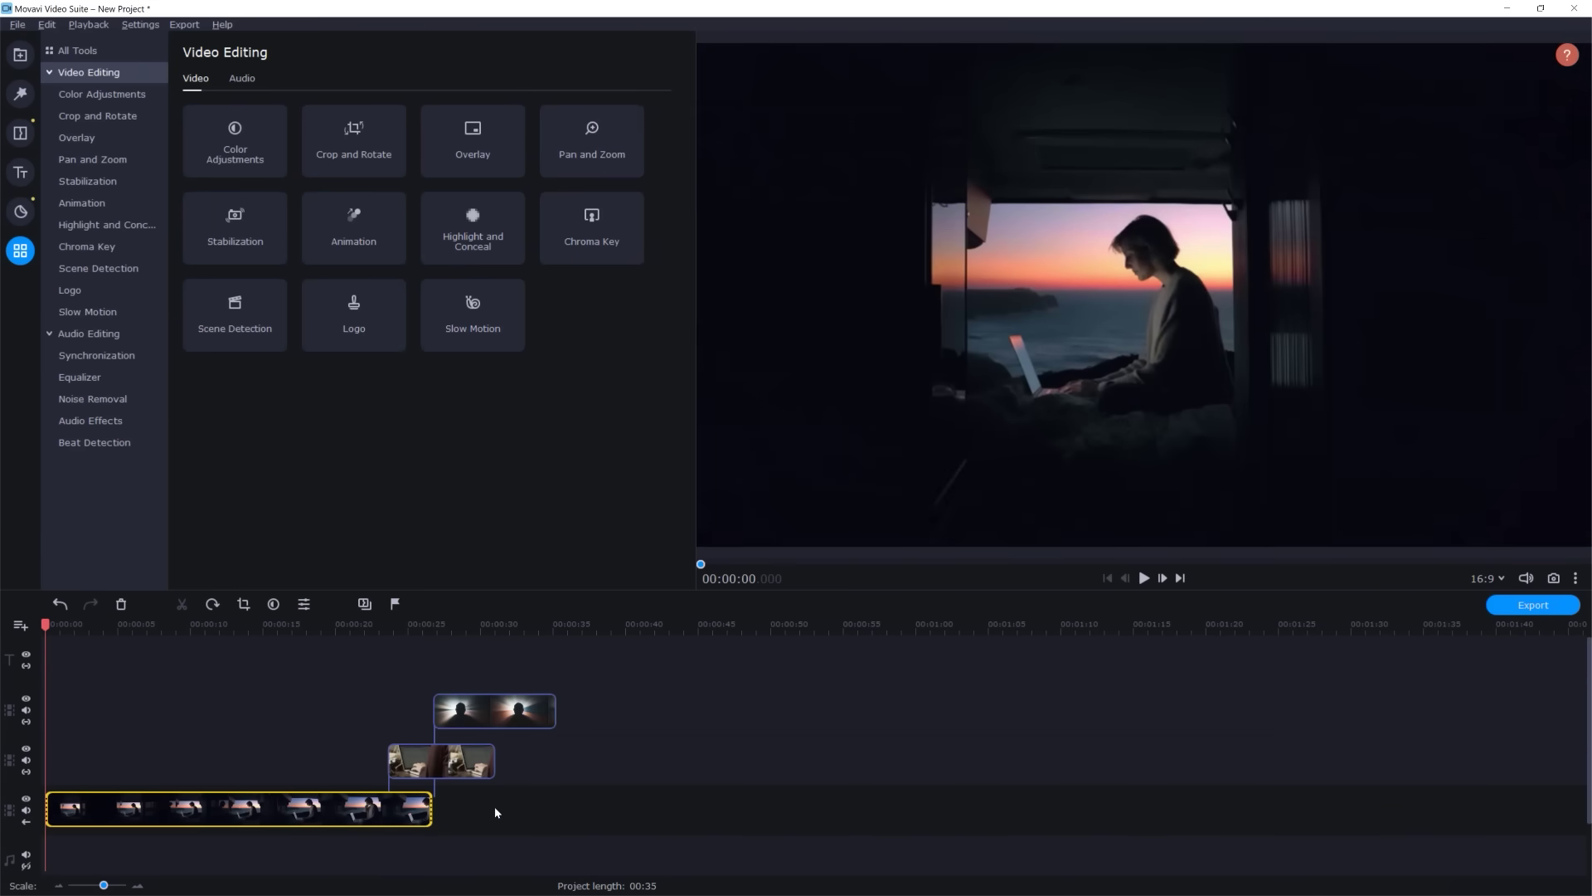
{"action": "left_click", "coordinate": [523, 708]}
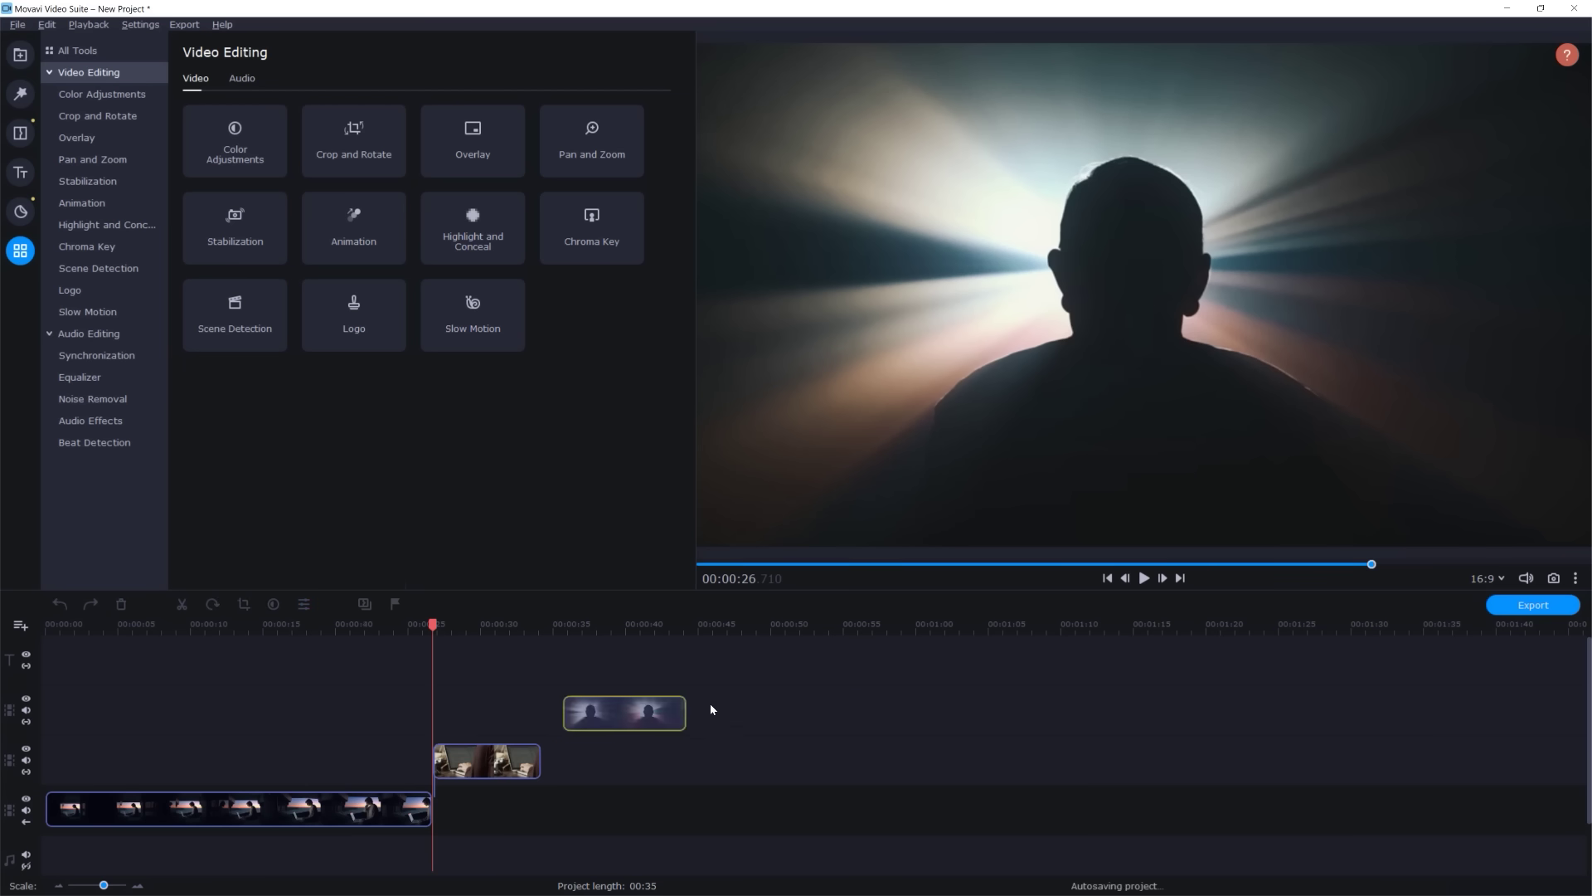
{"action": "left_click_drag", "start_coordinate": [710, 710], "coordinate": [836, 697]}
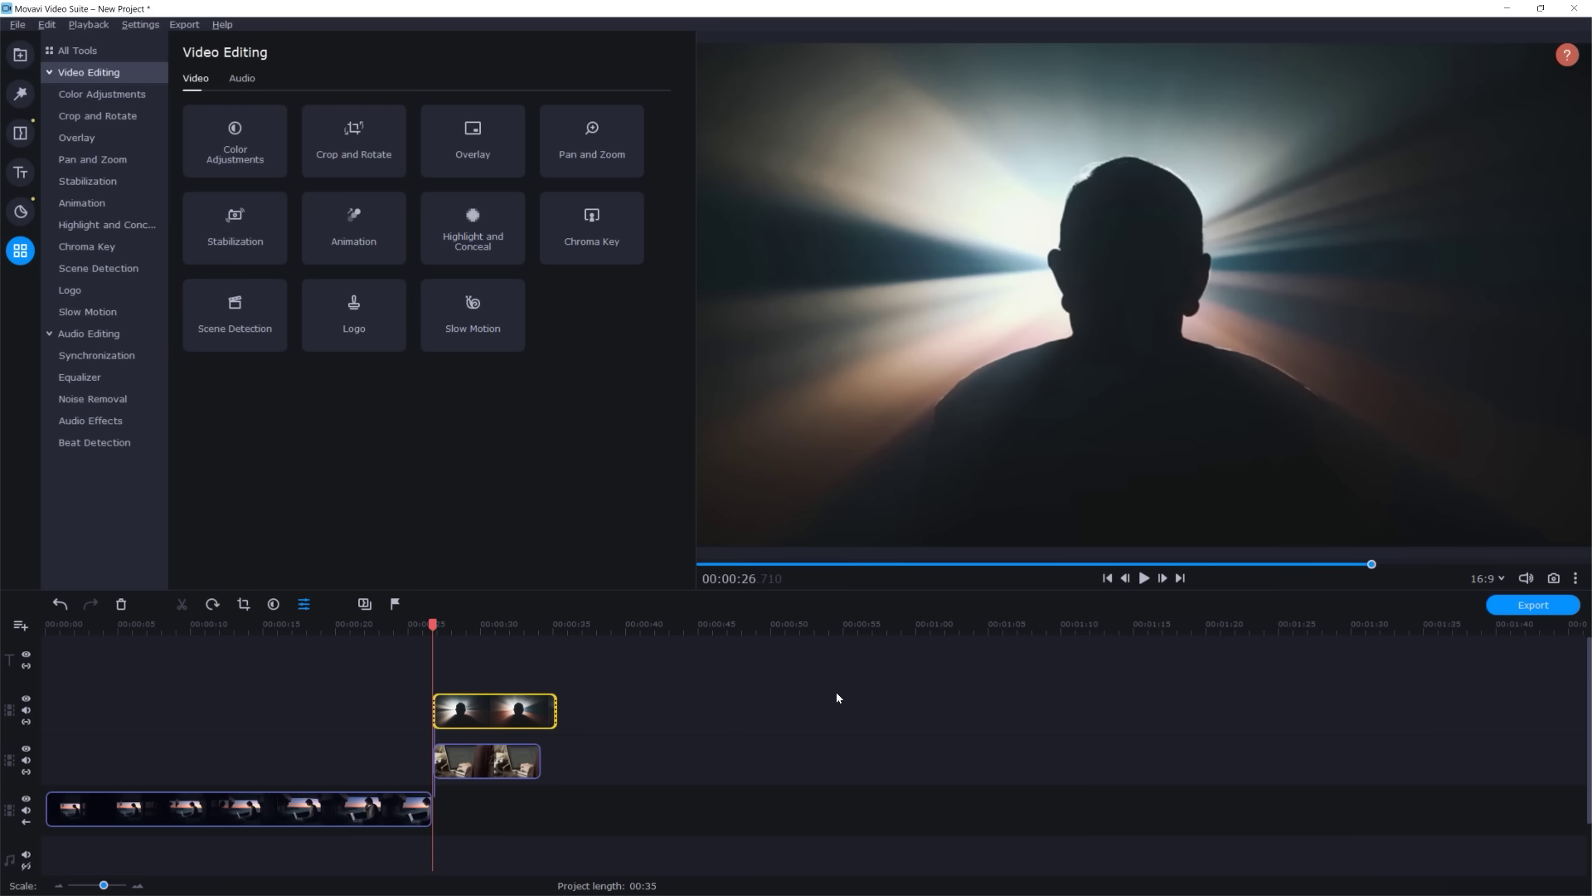
{"action": "left_click_drag", "start_coordinate": [460, 772], "coordinate": [236, 772]}
{"action": "left_click_drag", "start_coordinate": [476, 718], "coordinate": [765, 705]}
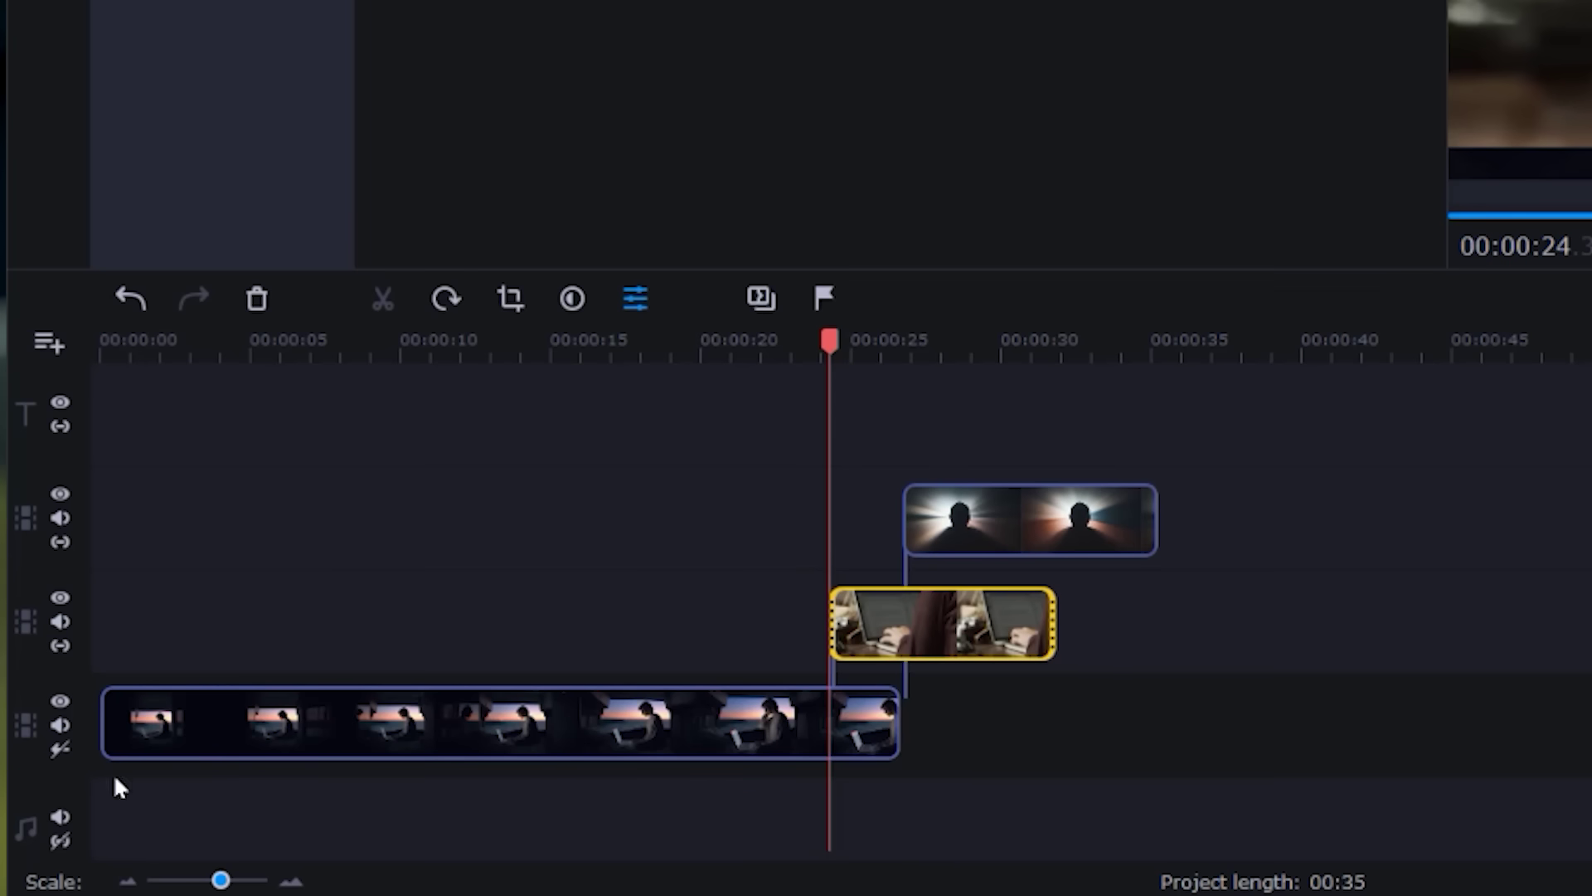
{"action": "left_click_drag", "start_coordinate": [359, 733], "coordinate": [1171, 715]}
{"action": "left_click_drag", "start_coordinate": [1272, 713], "coordinate": [677, 716]}
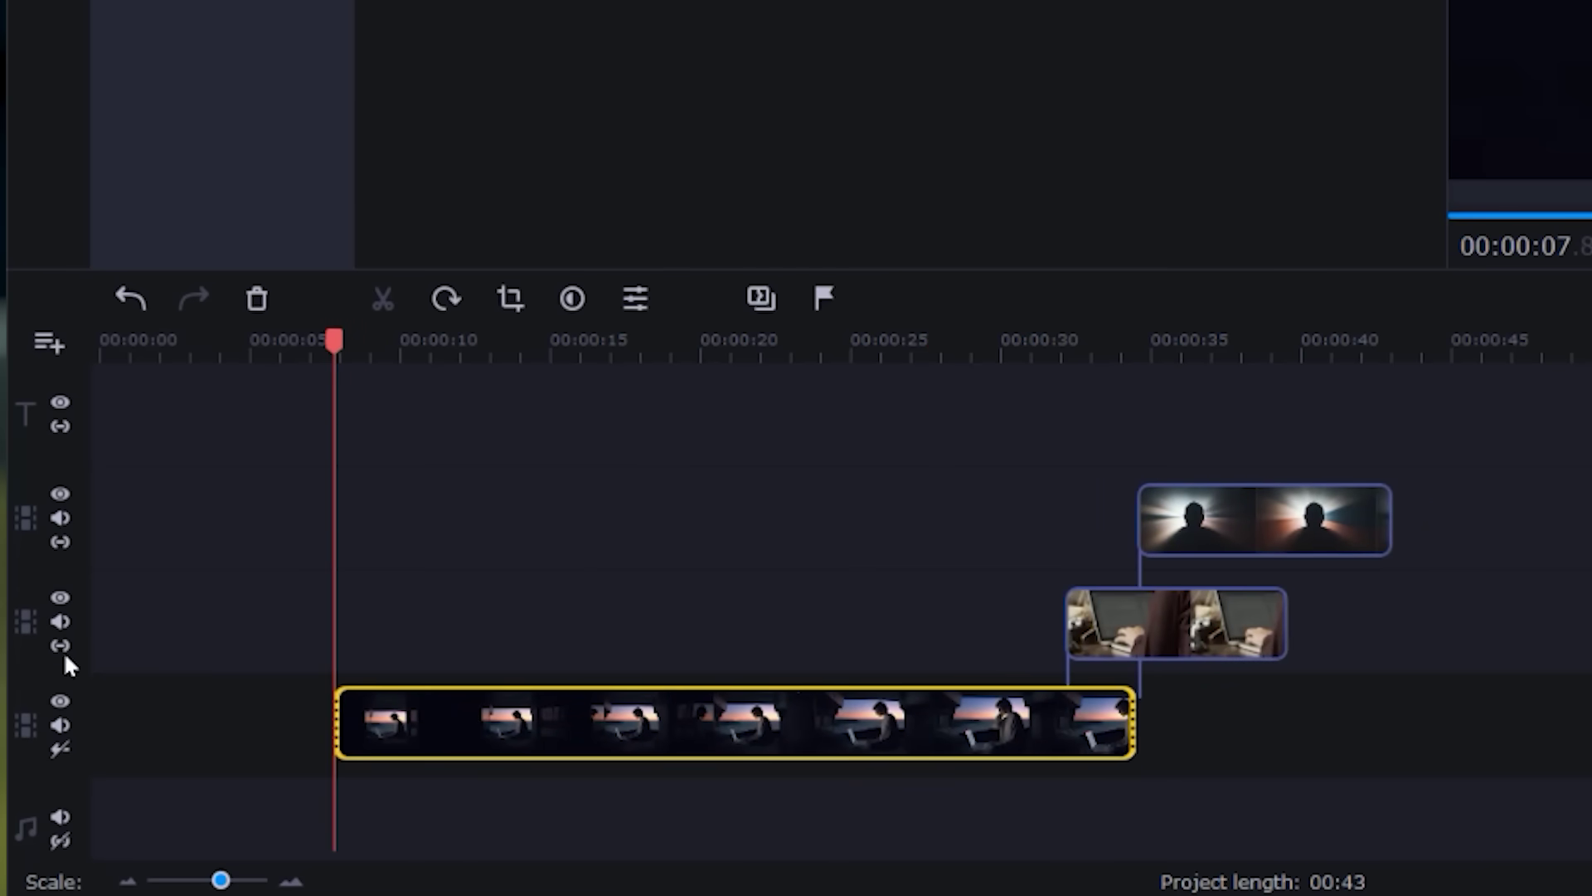
{"action": "left_click", "coordinate": [1103, 630]}
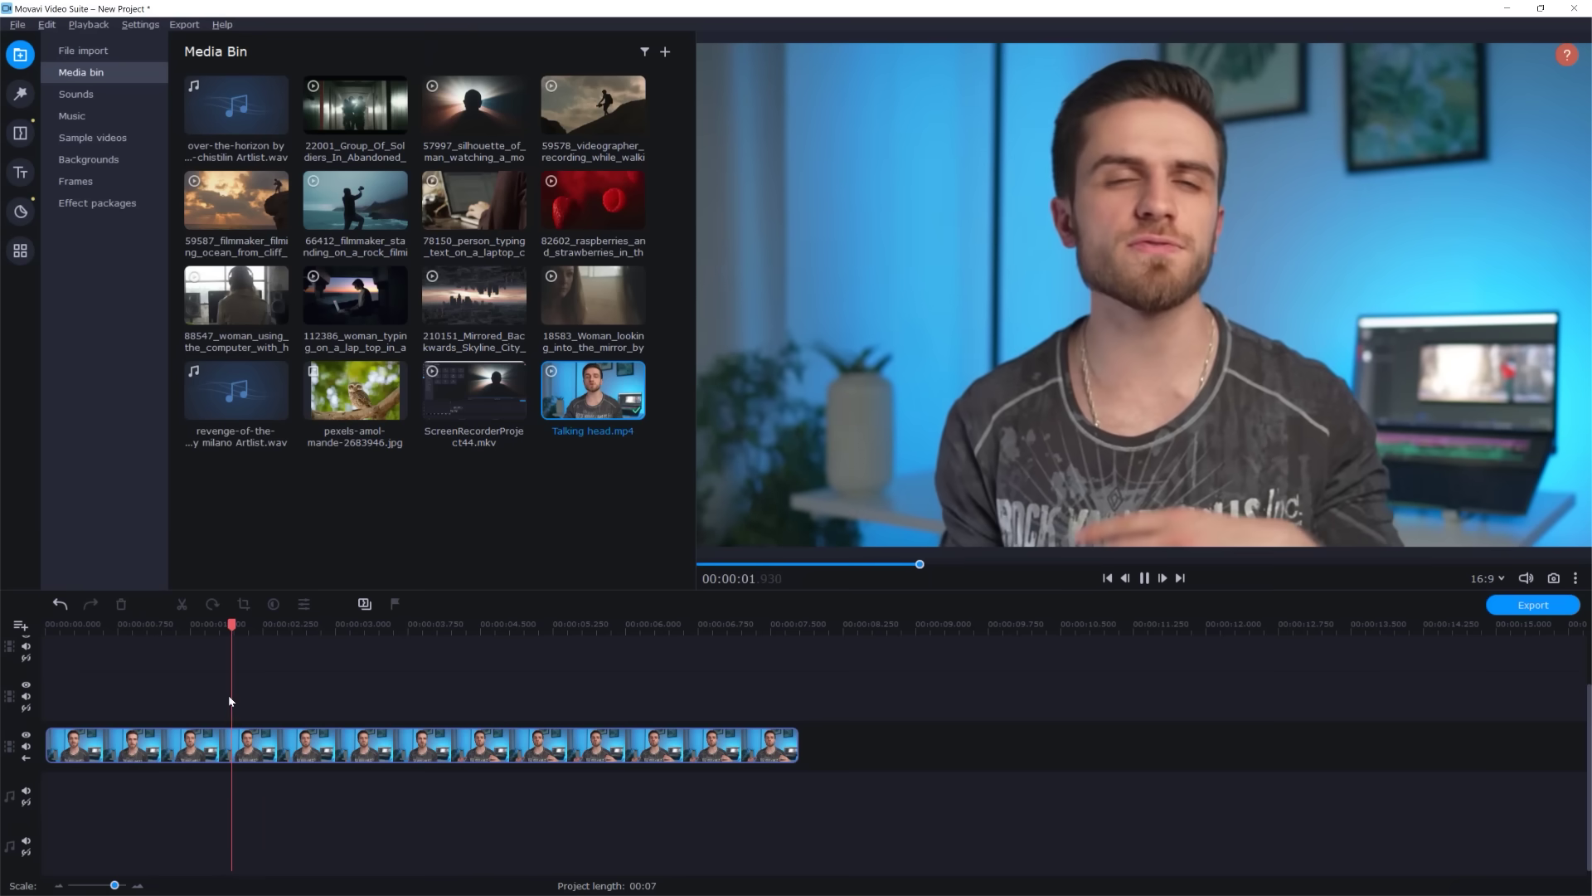
Place a Highlight and Conceal Clear ellipse over the speaker's face and adjust its Mask Properties opacity
{"action": "left_click", "coordinate": [20, 249]}
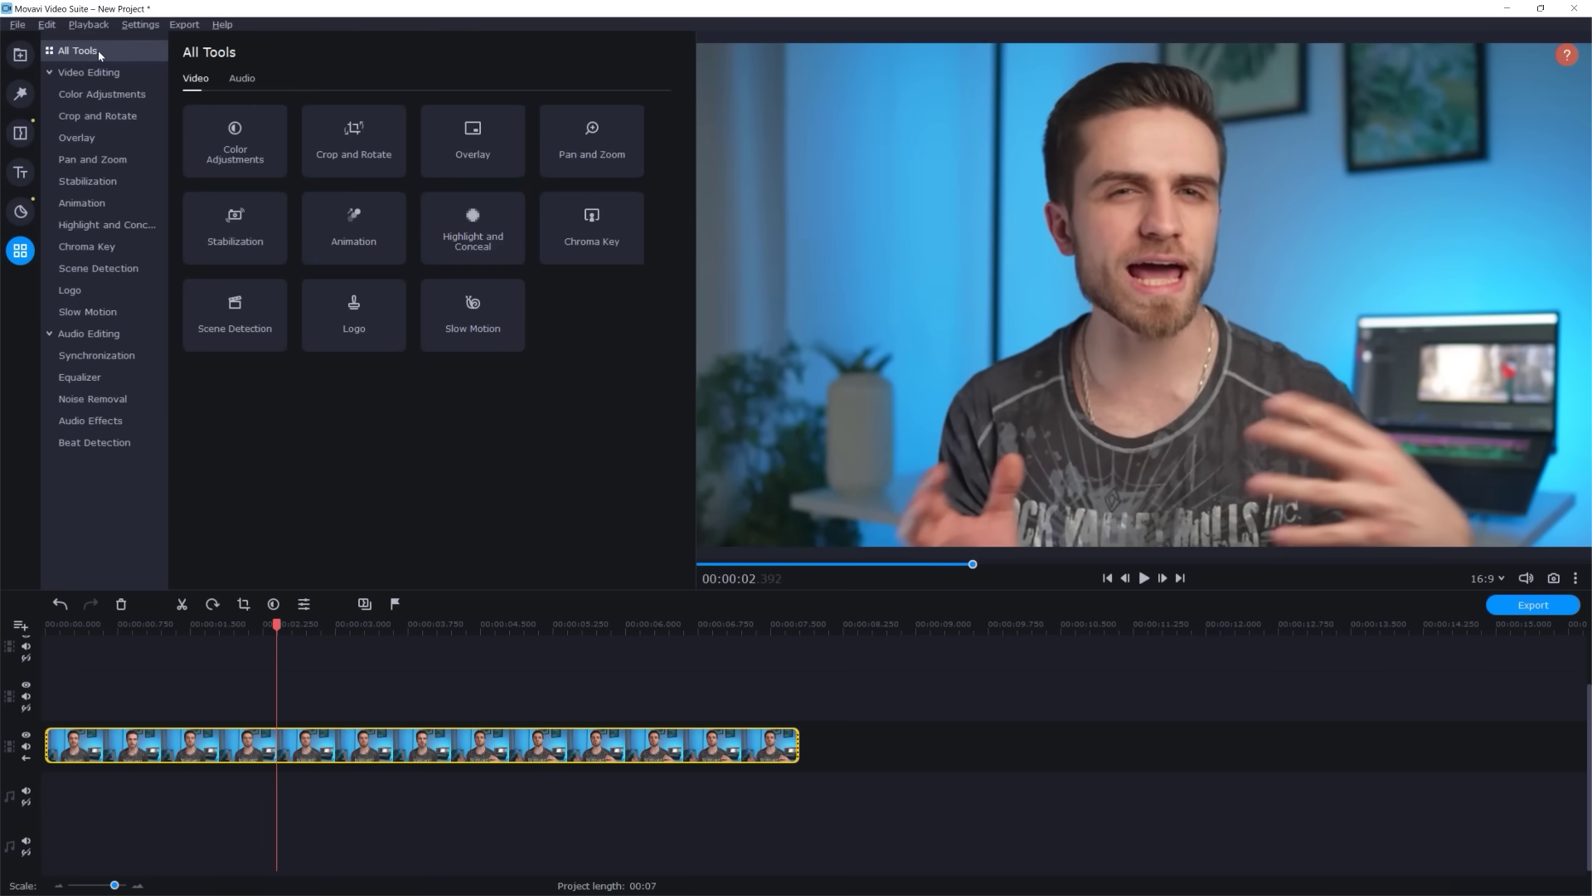
{"action": "left_click", "coordinate": [515, 239]}
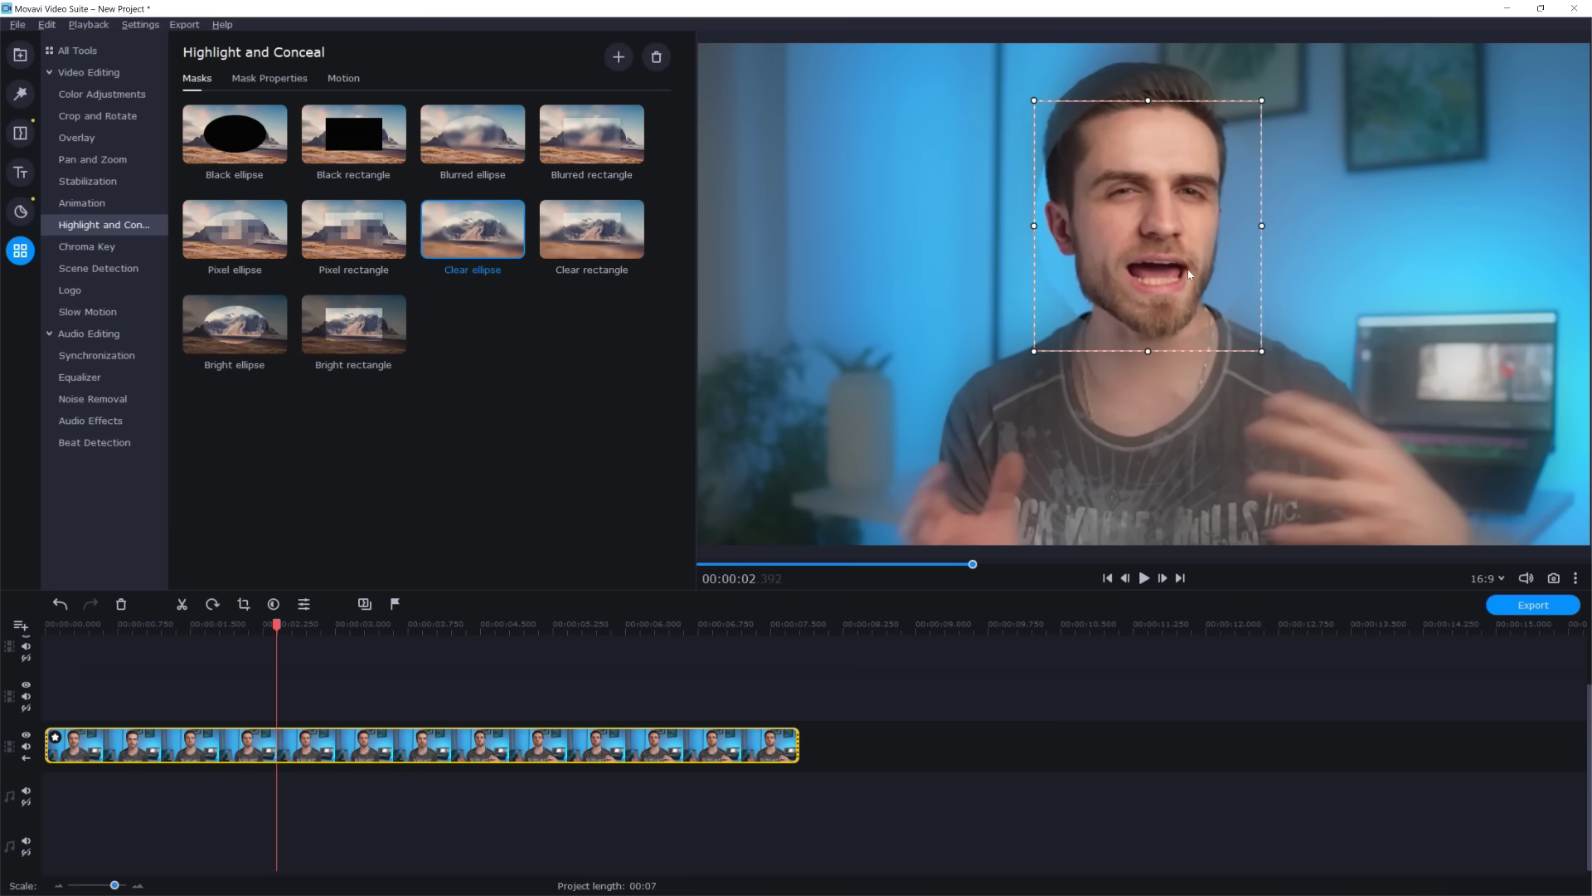
{"action": "left_click", "coordinate": [292, 84]}
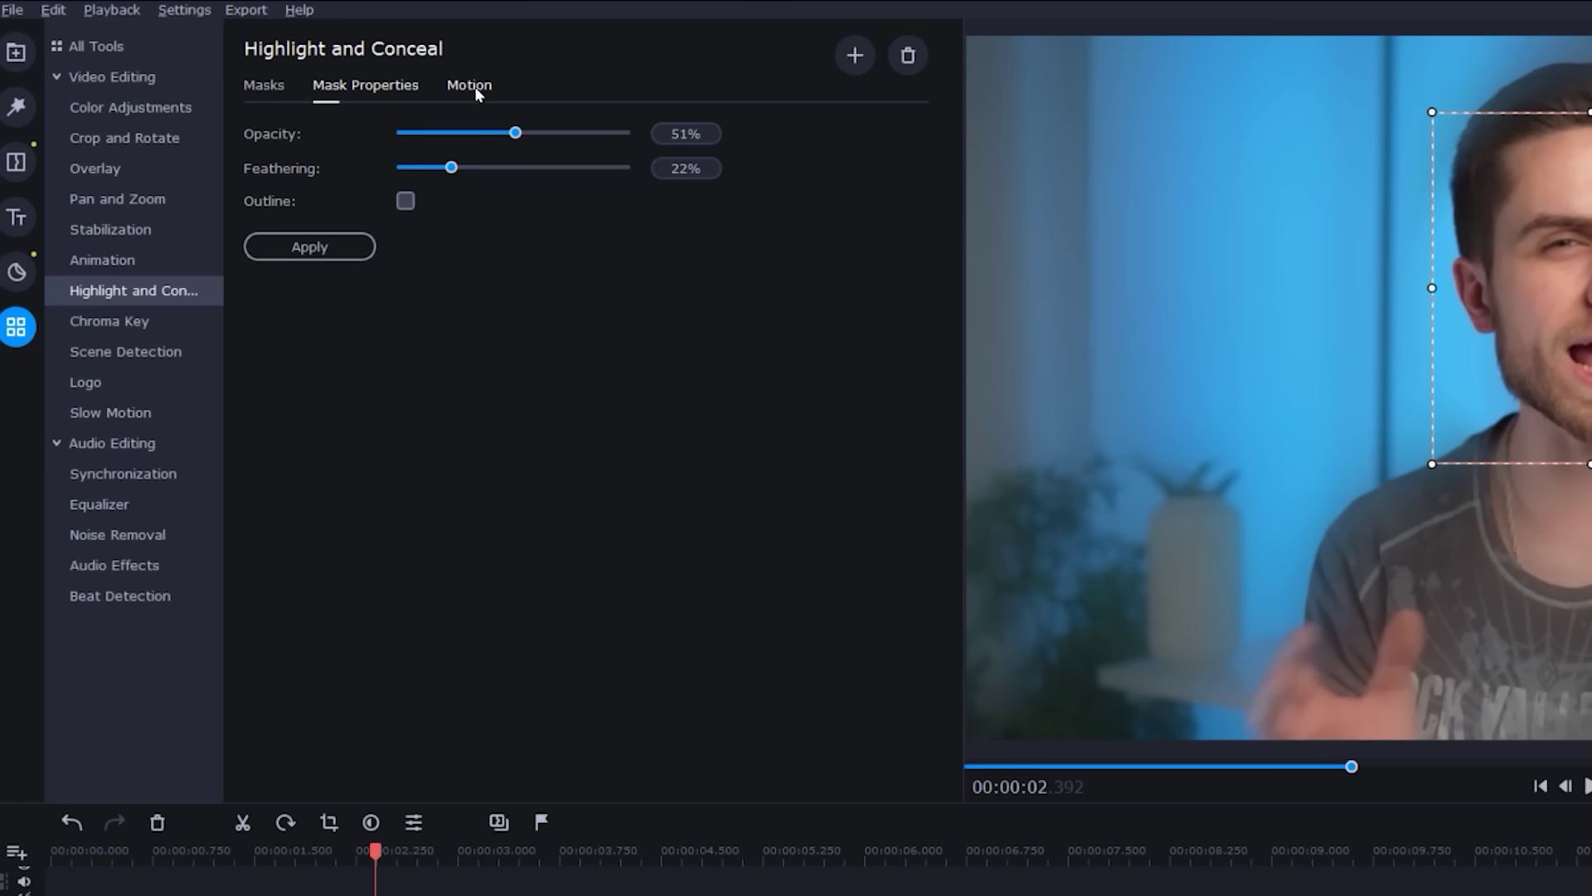
Track the face mask with Precise motion tracking, then switch it to the Pixel ellipse mask
{"action": "left_click", "coordinate": [344, 78]}
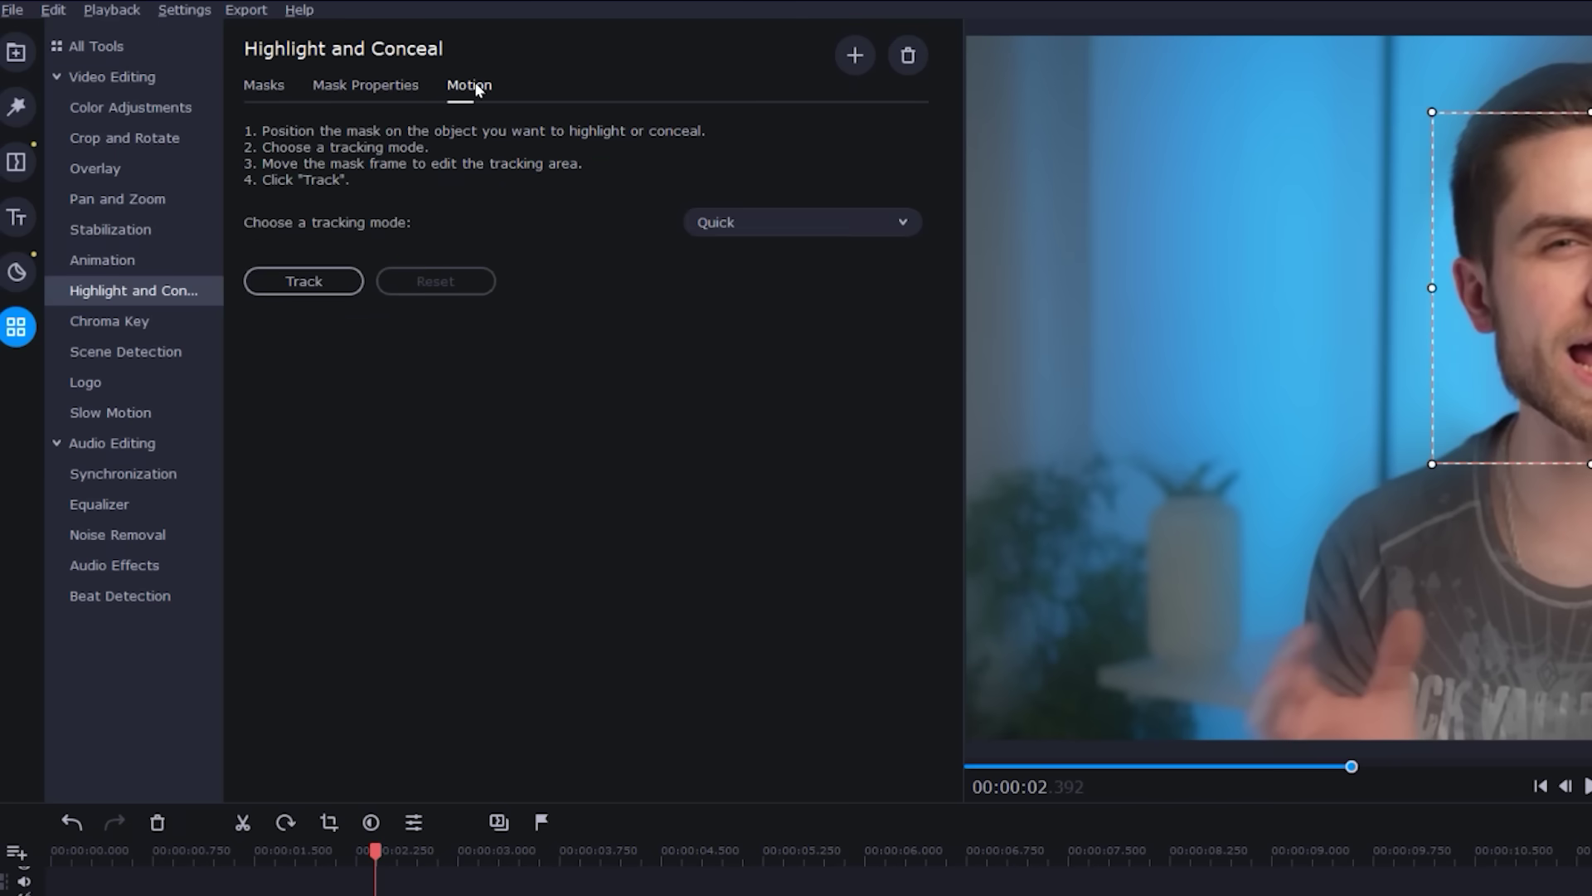
{"action": "left_click", "coordinate": [863, 223]}
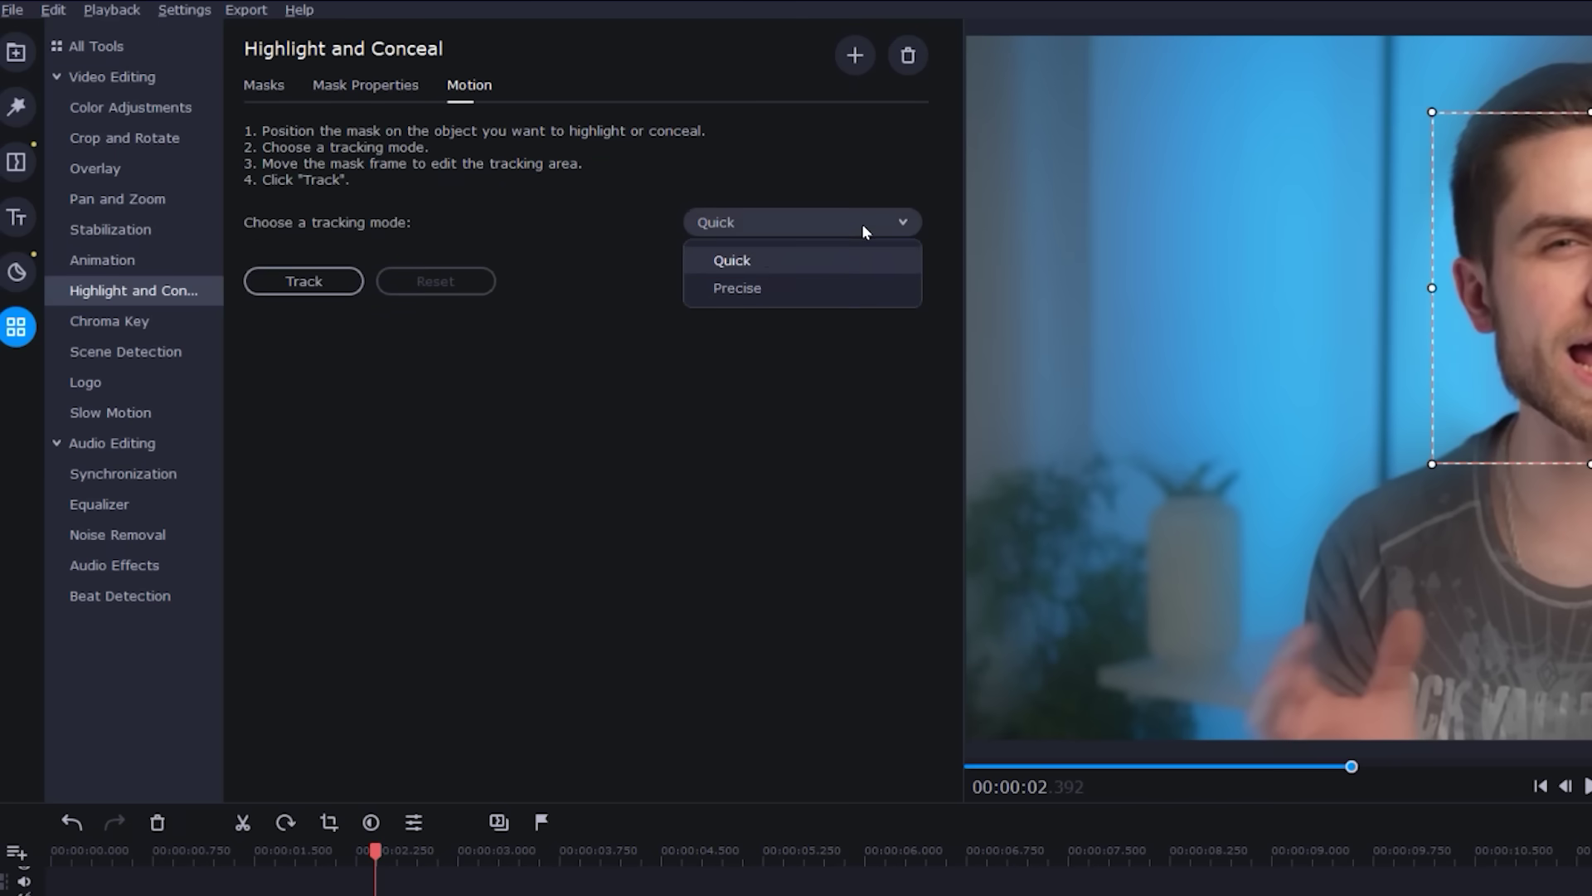
{"action": "left_click", "coordinate": [760, 289]}
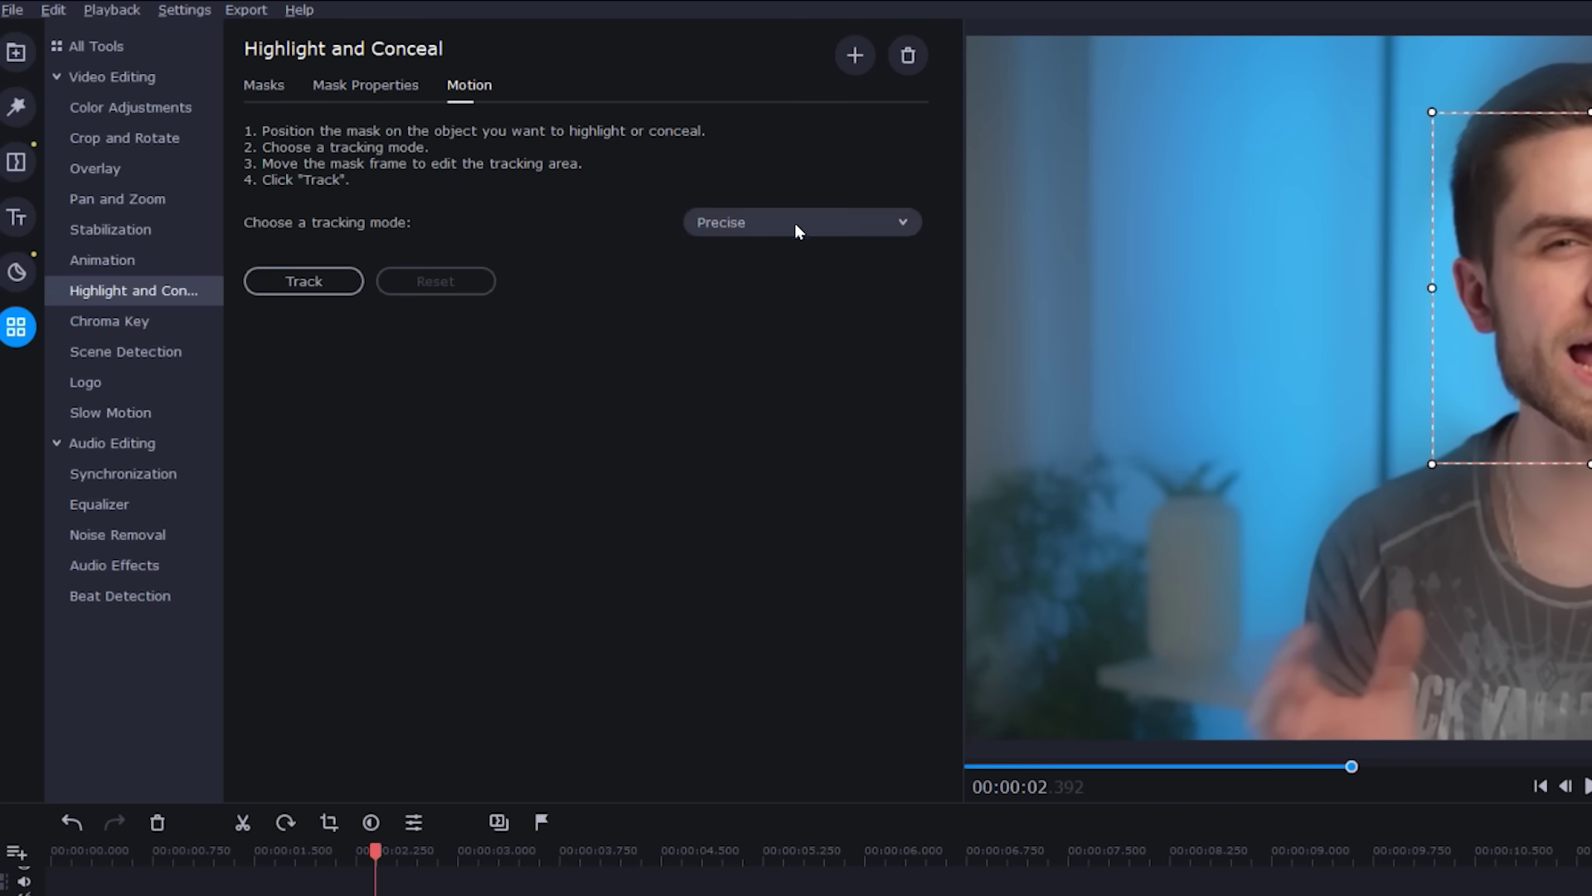
{"action": "left_click", "coordinate": [795, 223]}
{"action": "left_click", "coordinate": [785, 254]}
{"action": "left_click", "coordinate": [794, 221]}
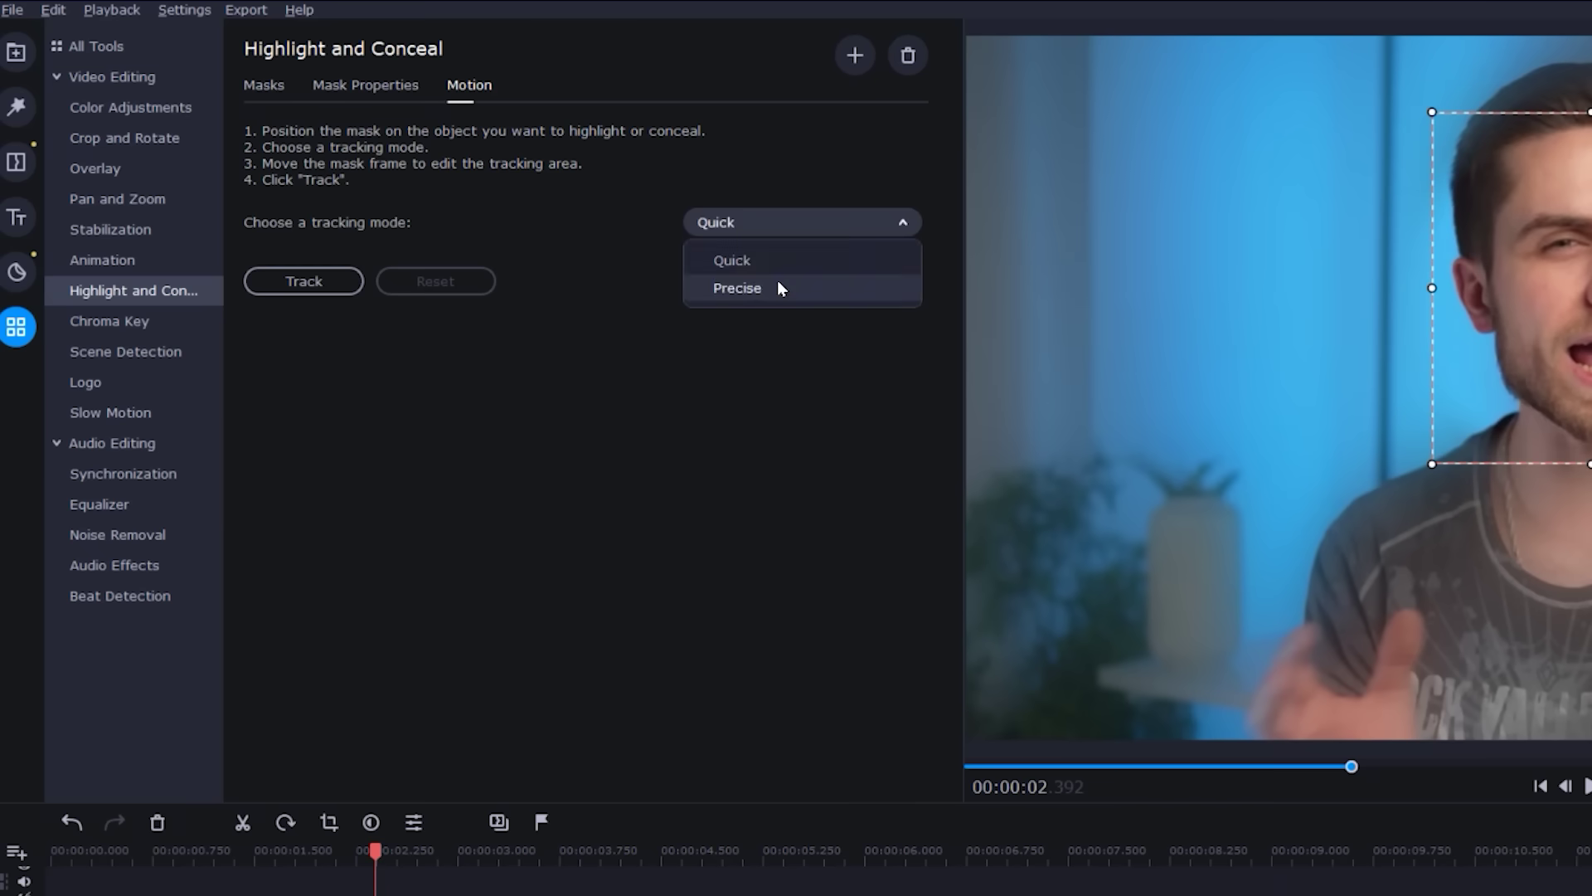
{"action": "left_click", "coordinate": [778, 280]}
{"action": "left_click", "coordinate": [310, 284]}
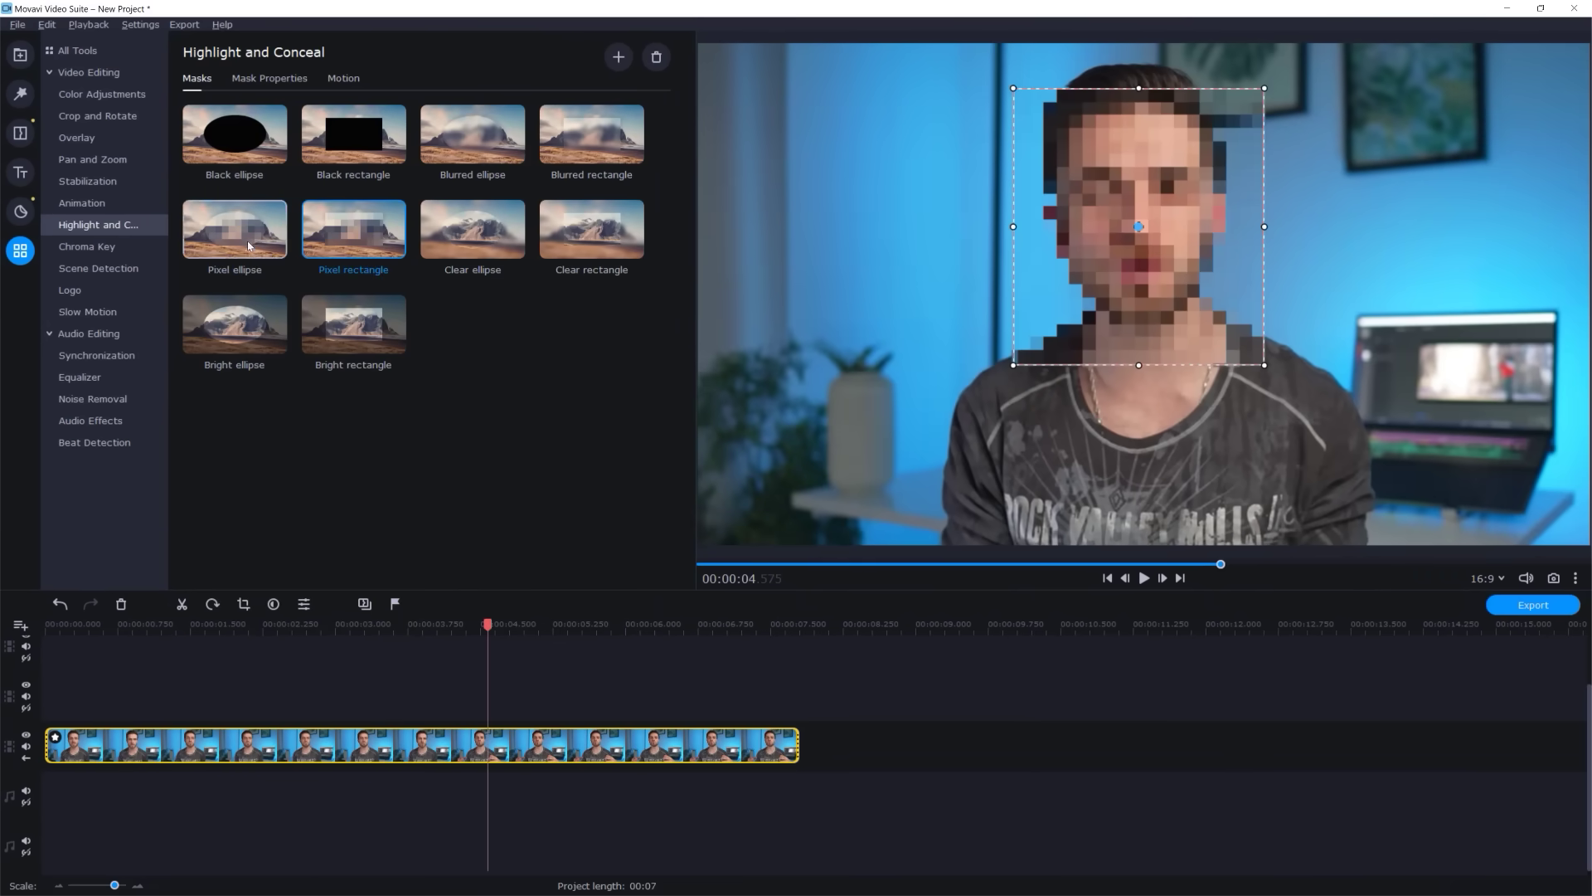
{"action": "left_click", "coordinate": [248, 240]}
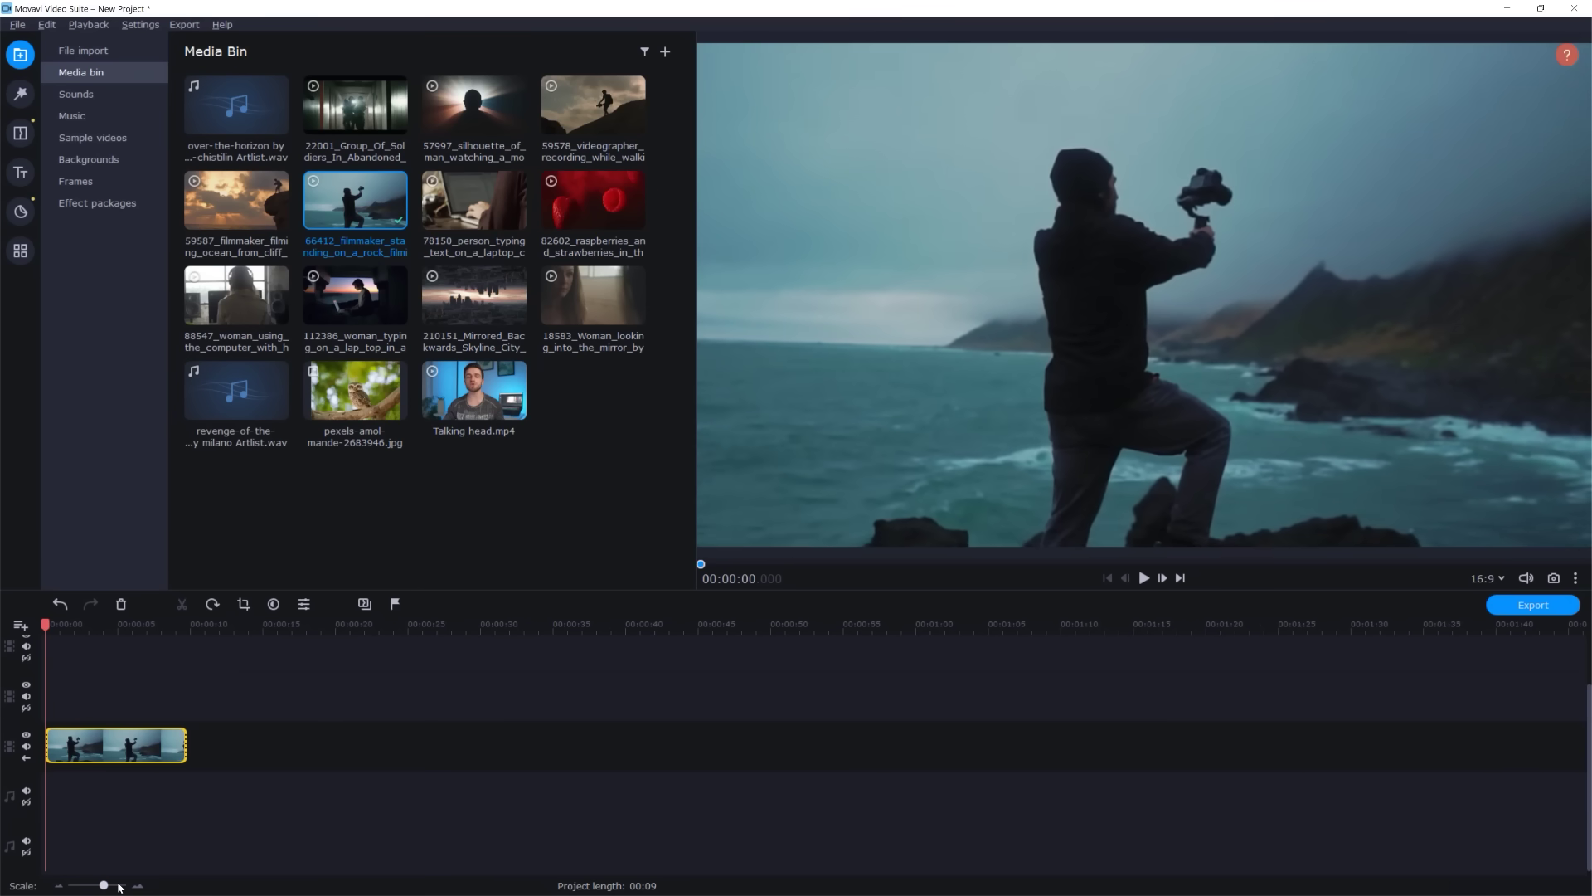
Apply Vignette 7 from the Vignettes filters to the rock clip and set its strength to 66% in Applied Effects
{"action": "left_click_drag", "start_coordinate": [106, 886], "coordinate": [124, 886]}
{"action": "left_click", "coordinate": [20, 93]}
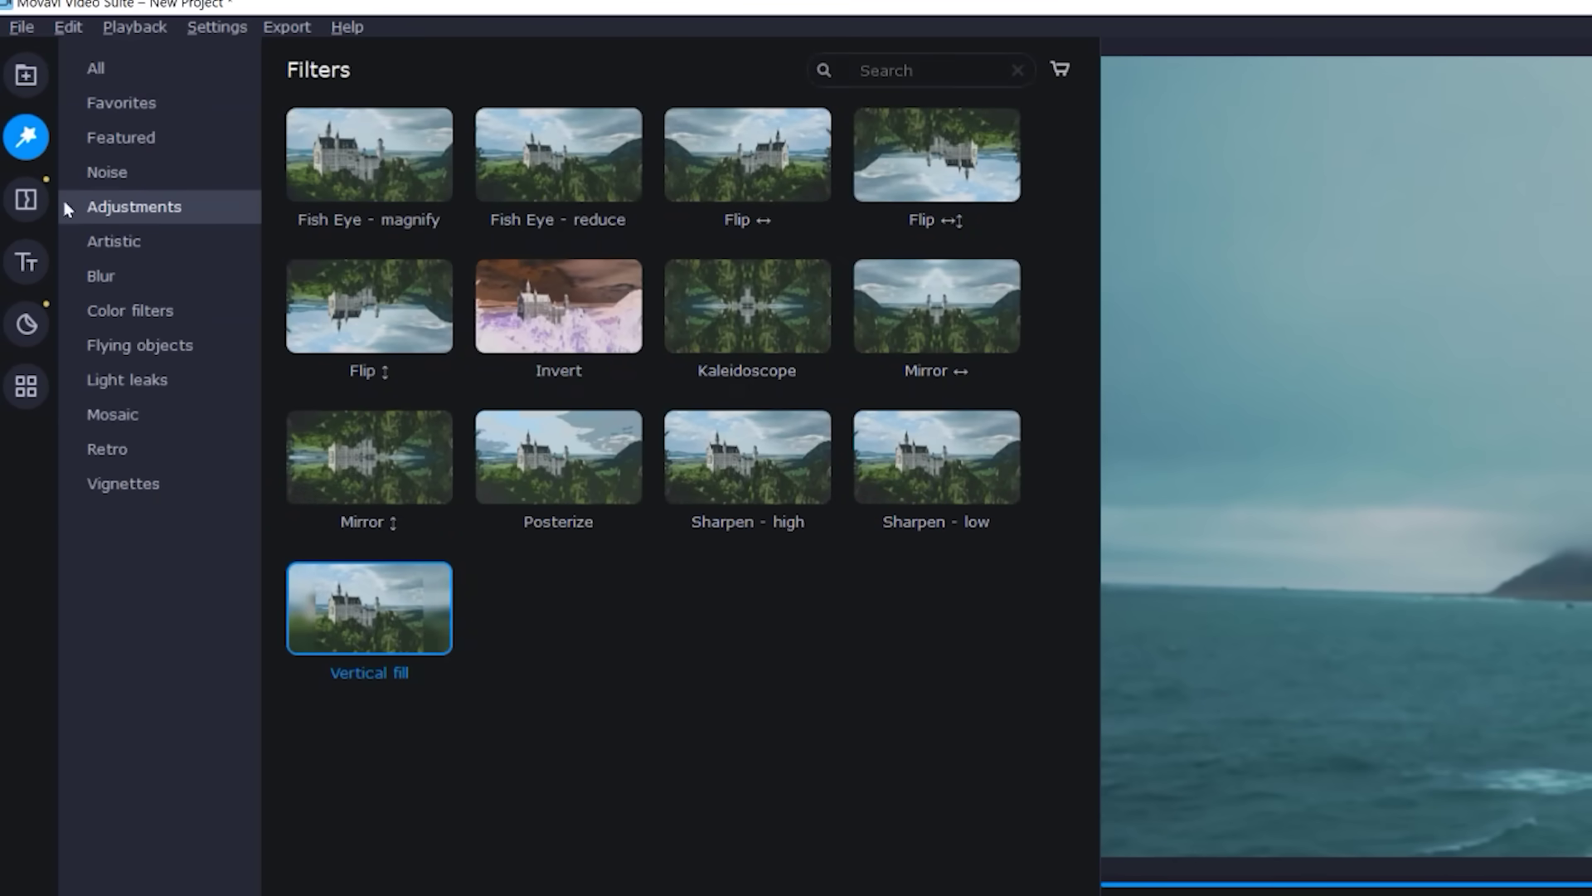
{"action": "left_click", "coordinate": [146, 486]}
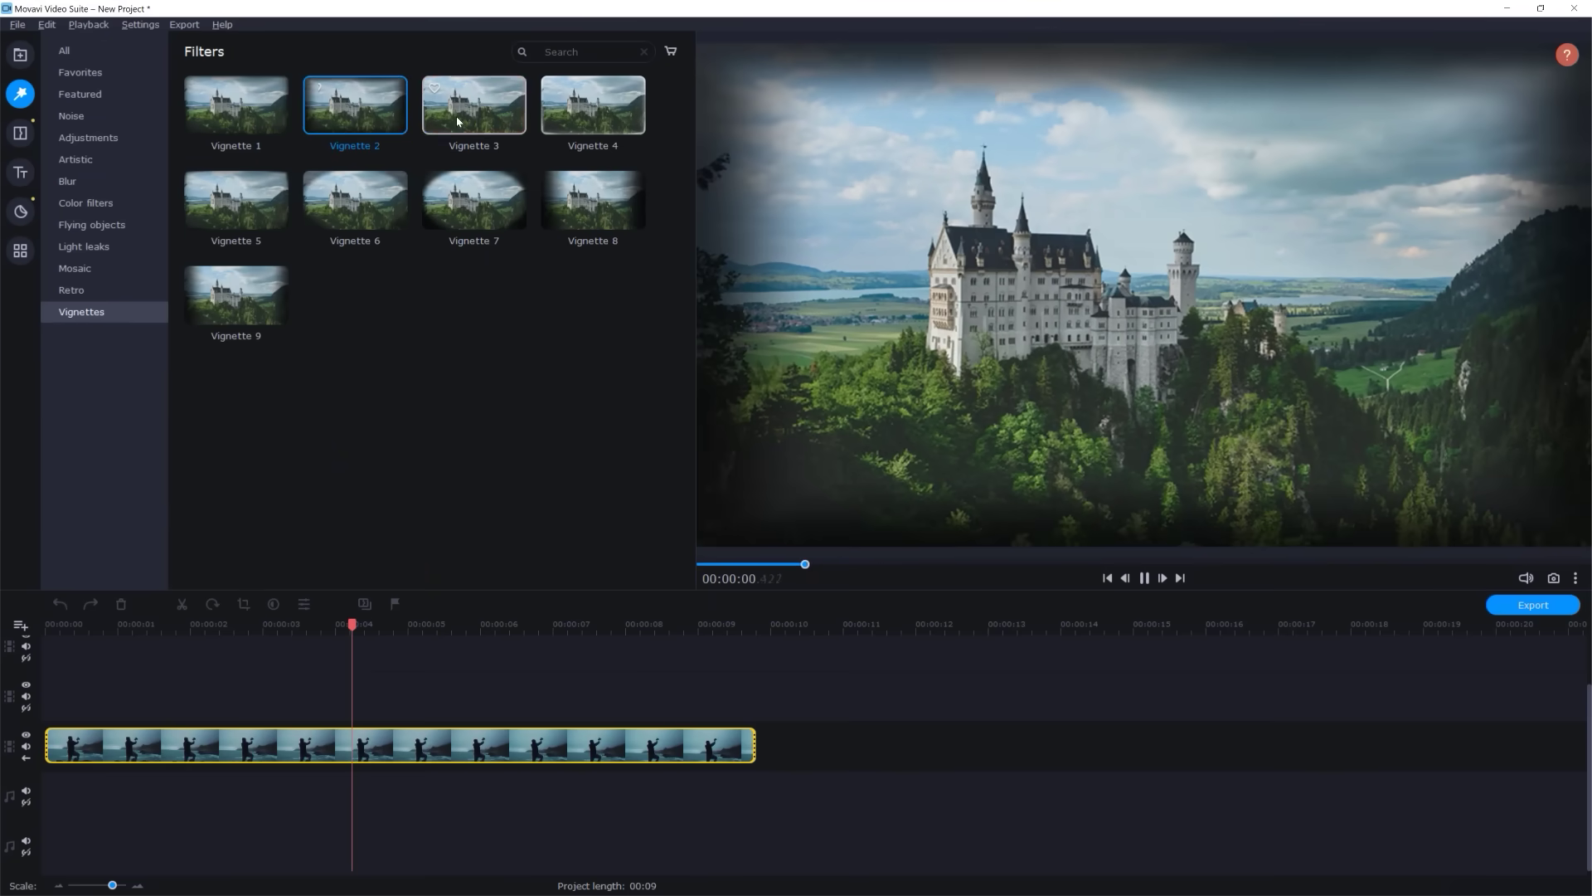
{"action": "left_click_drag", "start_coordinate": [474, 199], "coordinate": [442, 761]}
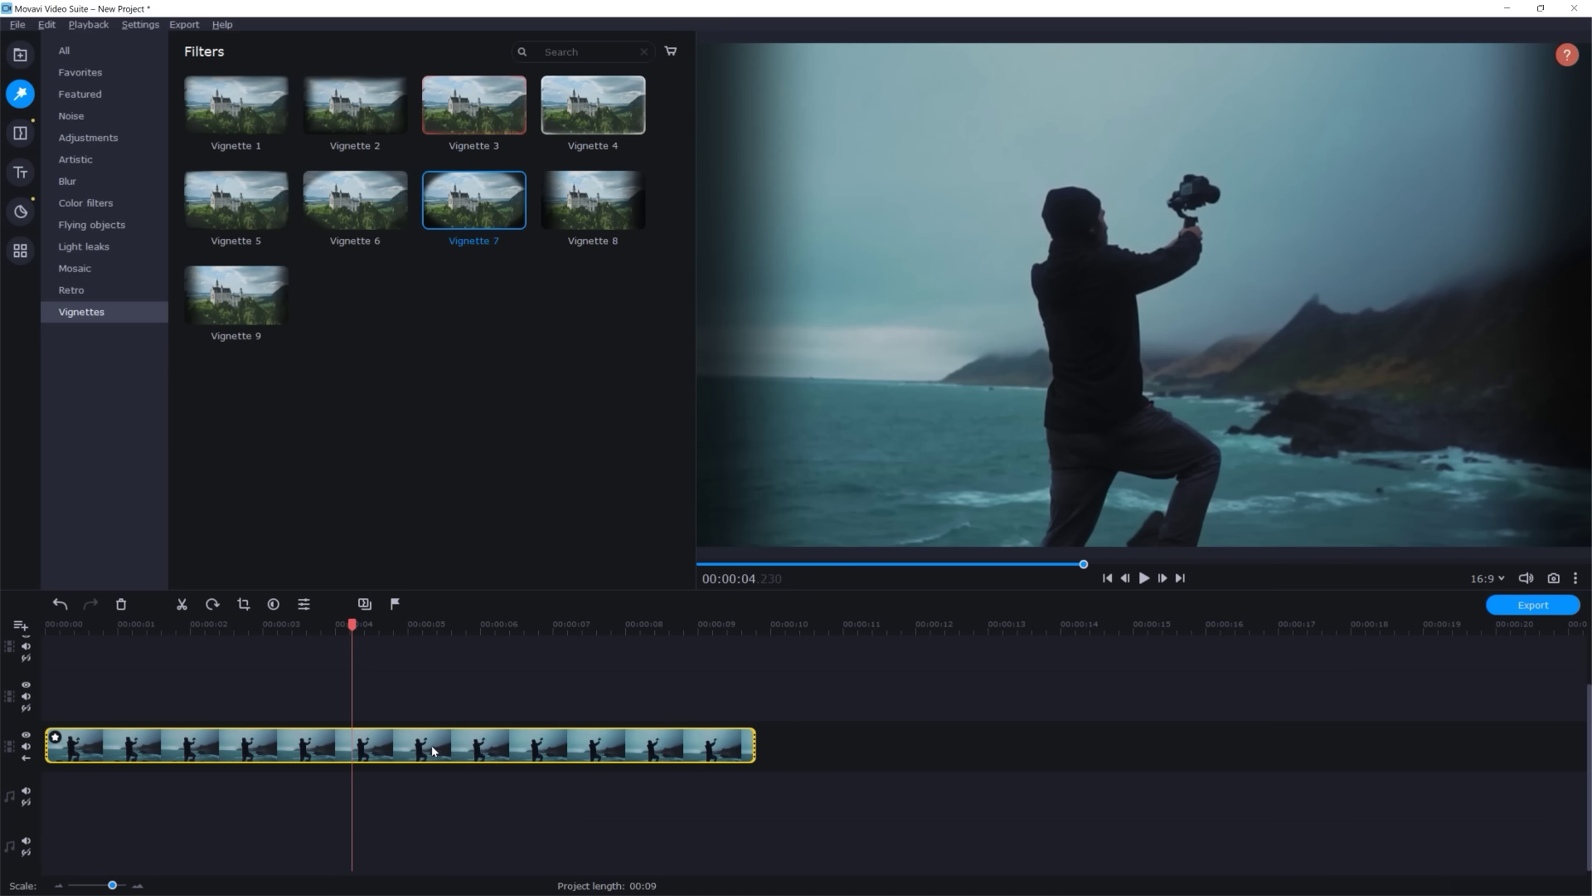
{"action": "left_click", "coordinate": [170, 83]}
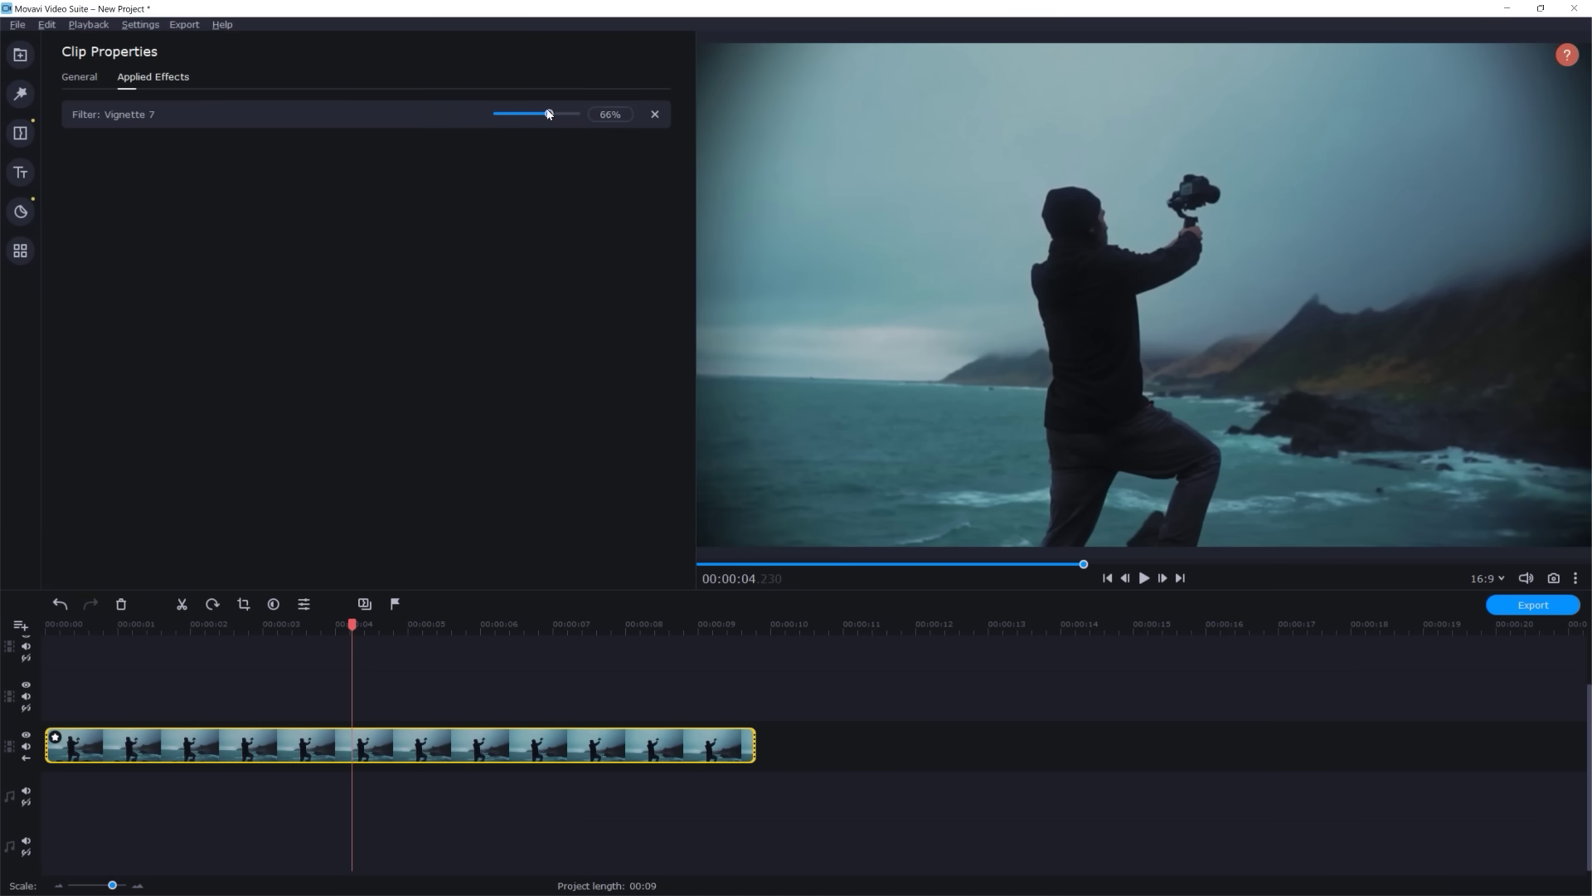